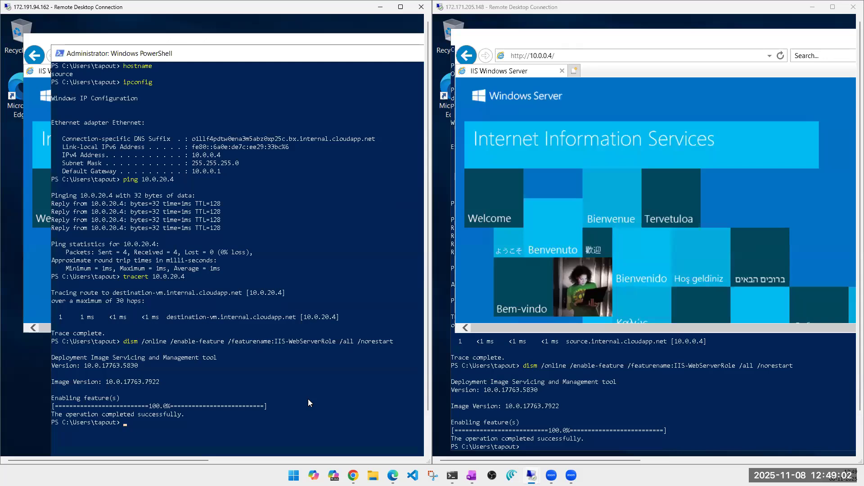
Bring the destination VM's PowerShell console forward to review its connectivity tests and switch to the Route Table notes in OneNote.
{"action": "left_click", "coordinate": [669, 421]}
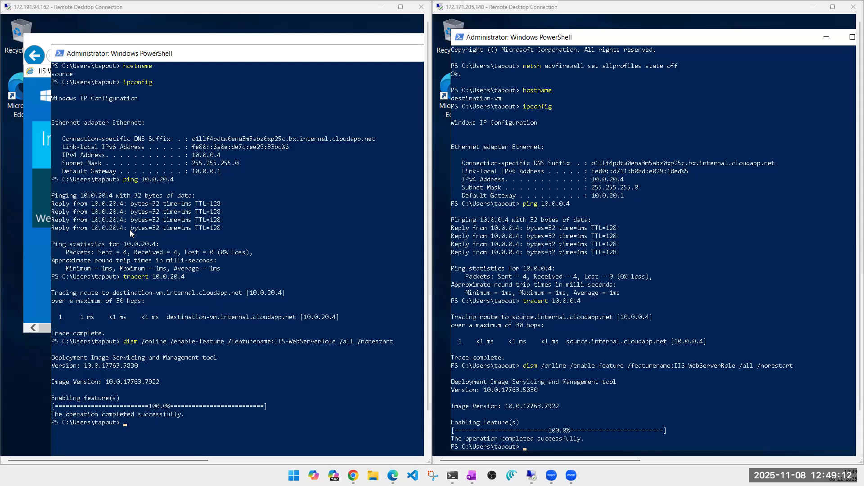
{"action": "mouse_move", "coordinate": [471, 475]}
{"action": "left_click", "coordinate": [492, 315]}
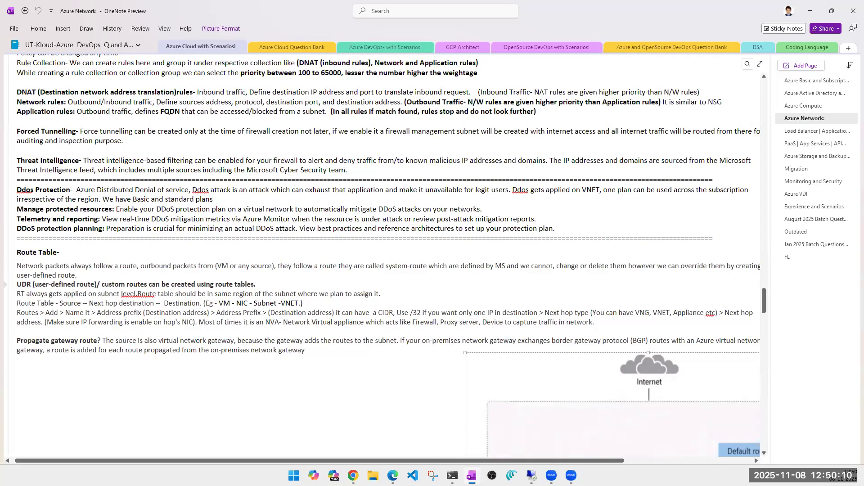
Switch to the paired Remote Desktop sessions and show the IIS page at 10.0.20.4 on the source VM.
{"action": "mouse_move", "coordinate": [532, 475]}
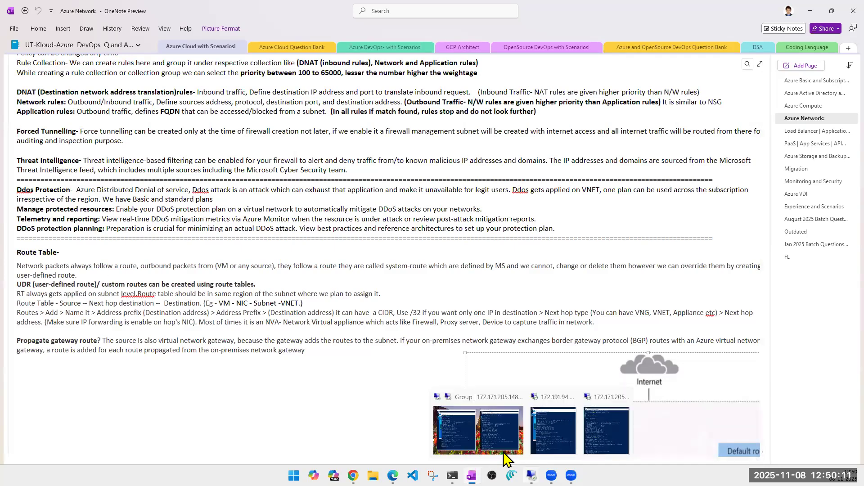
{"action": "left_click", "coordinate": [435, 439]}
{"action": "left_click", "coordinate": [114, 41]}
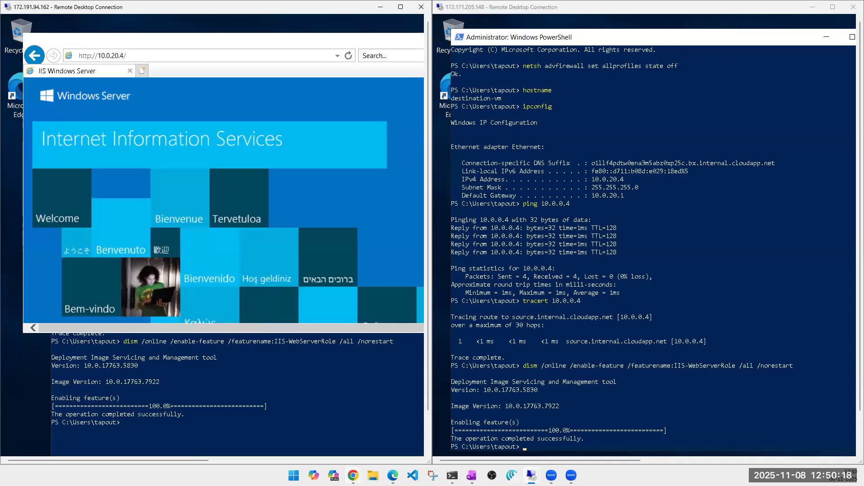
Return to the Route Table notes in OneNote and correct the misspelled "level.Route" to "level. Route".
{"action": "mouse_move", "coordinate": [472, 475]}
{"action": "left_click", "coordinate": [450, 411]}
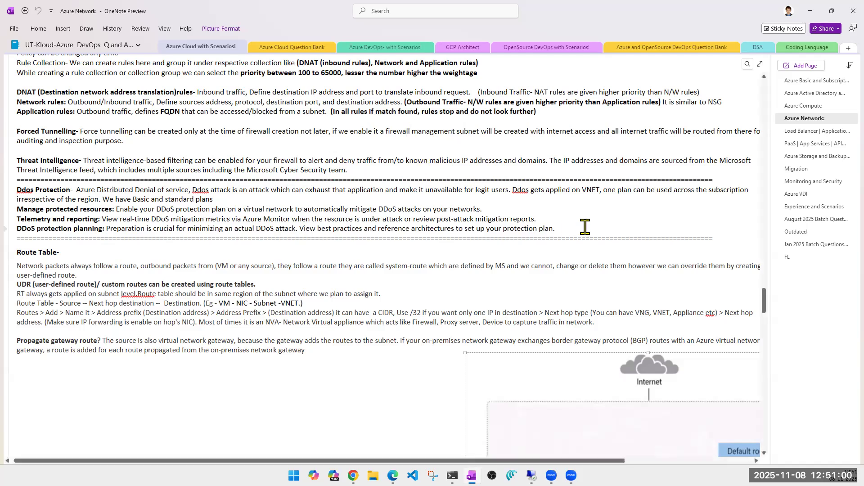
{"action": "double_click", "coordinate": [490, 266]}
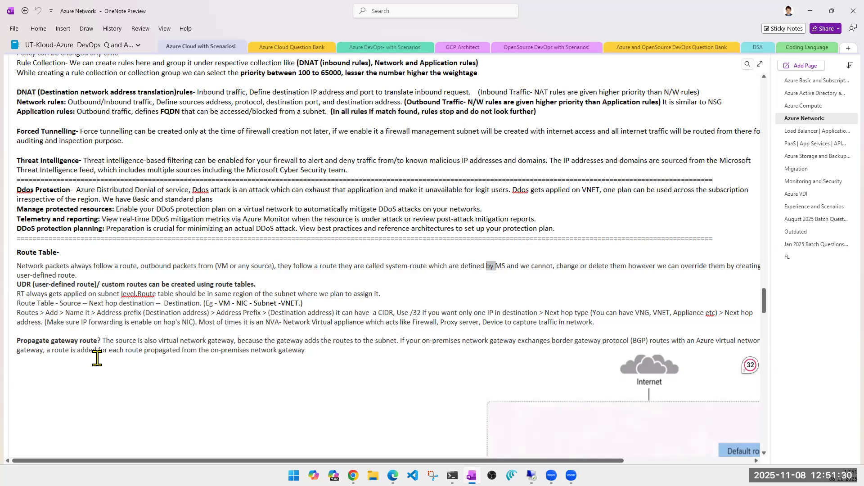
{"action": "right_click", "coordinate": [152, 295]}
{"action": "left_click", "coordinate": [189, 116]}
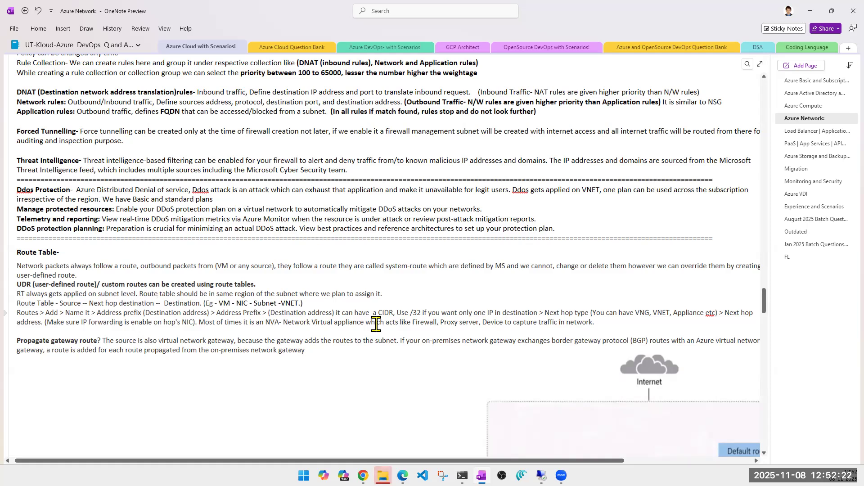
Highlight the note on applying route tables at subnet level and switch back to the Remote Desktop sessions.
{"action": "triple_click", "coordinate": [388, 294]}
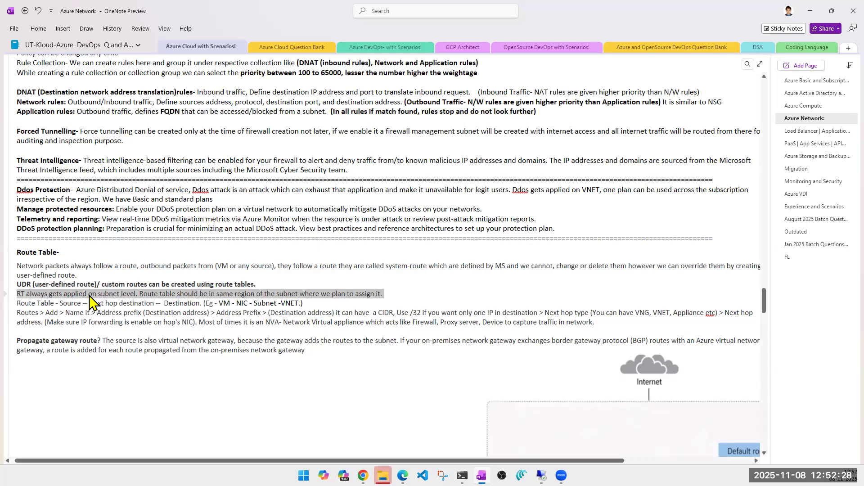
{"action": "left_click", "coordinate": [51, 269]}
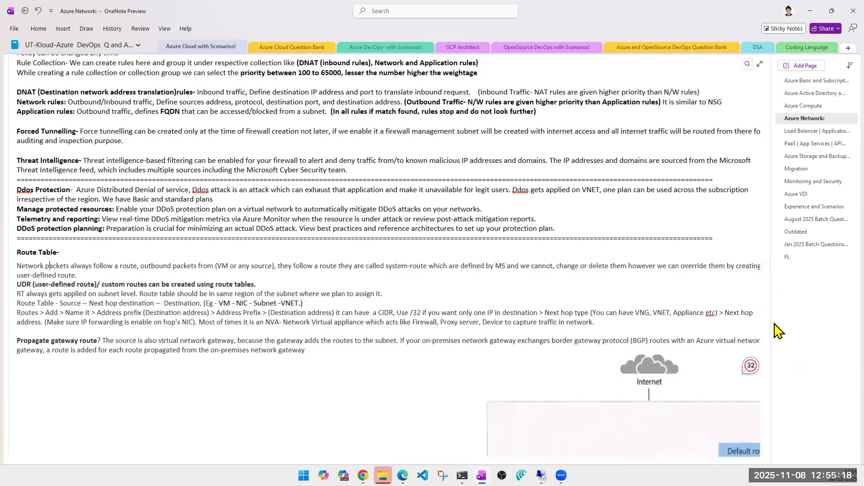
{"action": "left_click", "coordinate": [813, 10]}
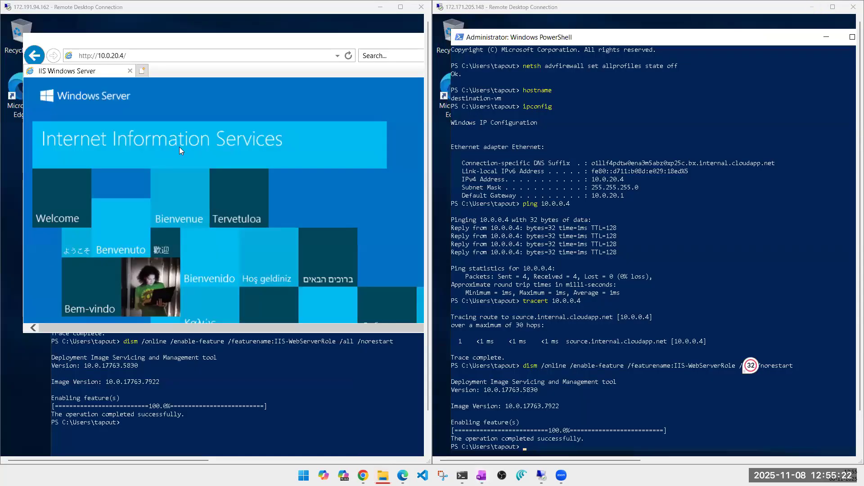
{"action": "left_click", "coordinate": [279, 403]}
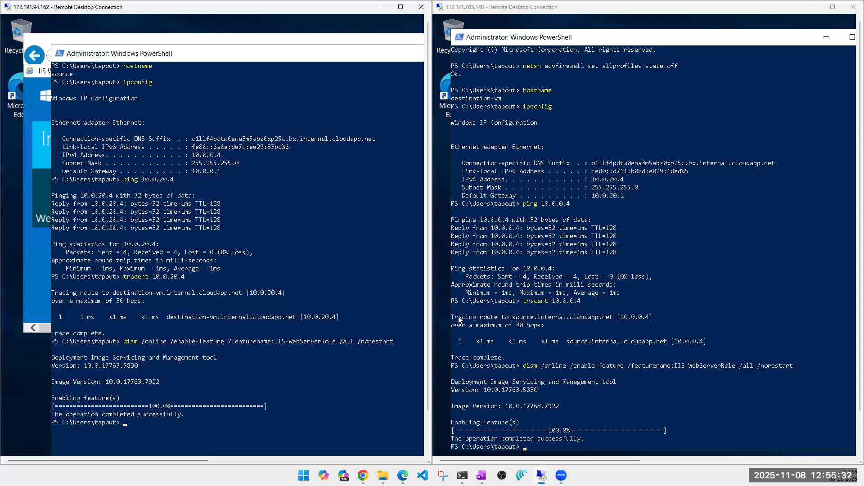
{"action": "left_click", "coordinate": [43, 305]}
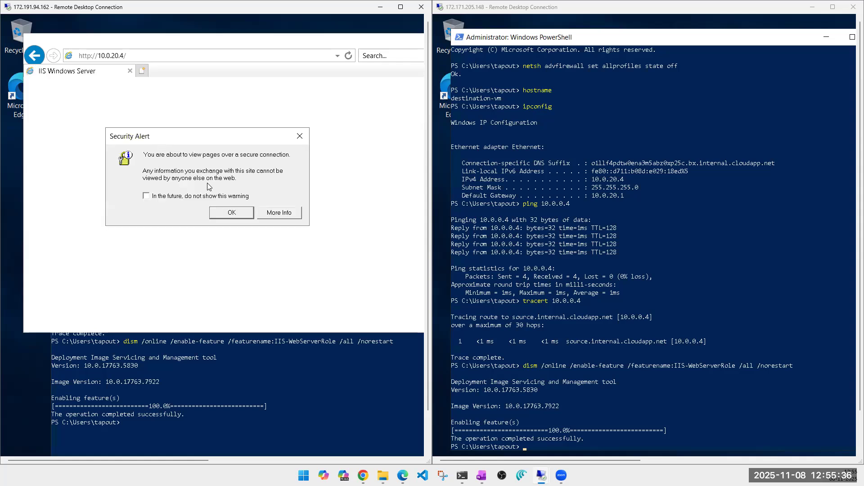
{"action": "left_click", "coordinate": [230, 213]}
Clear the source VM's PowerShell console and run hostname to identify the machine.
{"action": "left_click", "coordinate": [297, 410]}
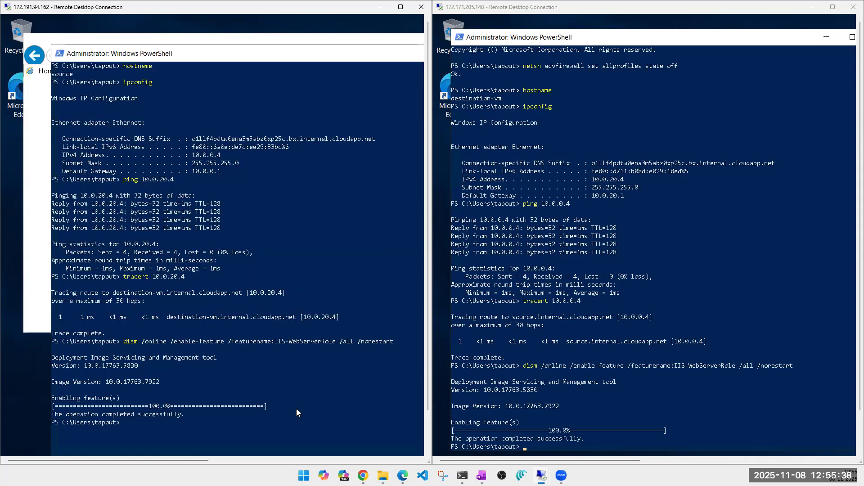
{"action": "type", "text": "cls"}
{"action": "key", "text": "Return"}
{"action": "type", "text": "hostname"}
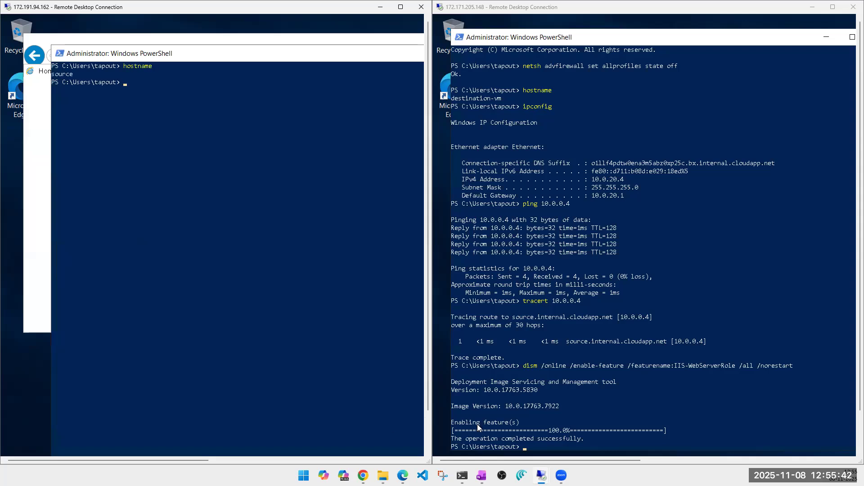
Clear the destination VM's PowerShell console and run hostname there.
{"action": "left_click", "coordinate": [619, 437]}
{"action": "type", "text": "cls"}
{"action": "key", "text": "Return"}
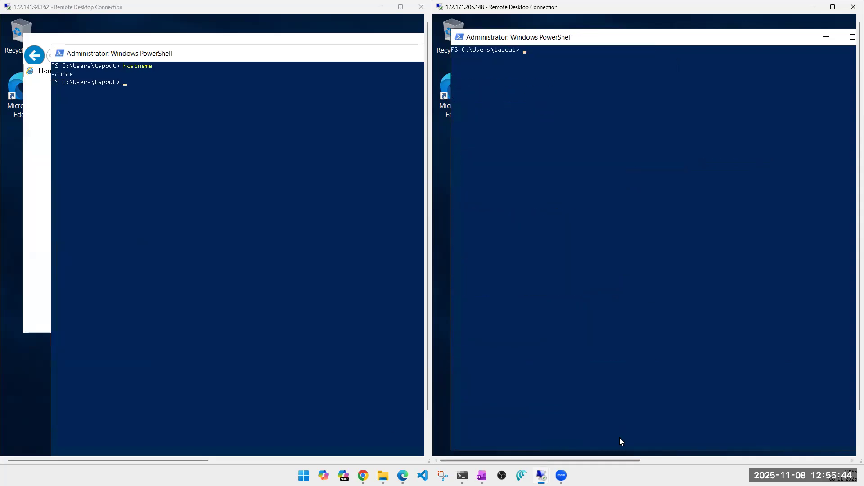
{"action": "type", "text": "hostname"}
{"action": "key", "text": "Return"}
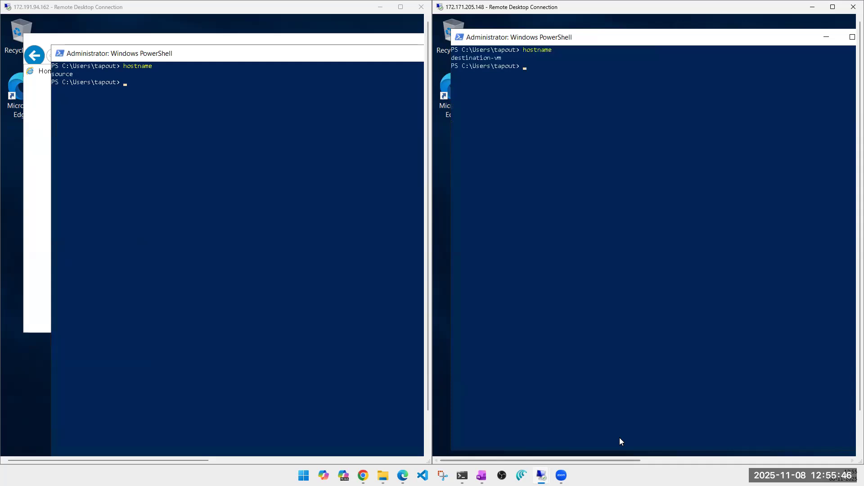
{"action": "left_click", "coordinate": [33, 218]}
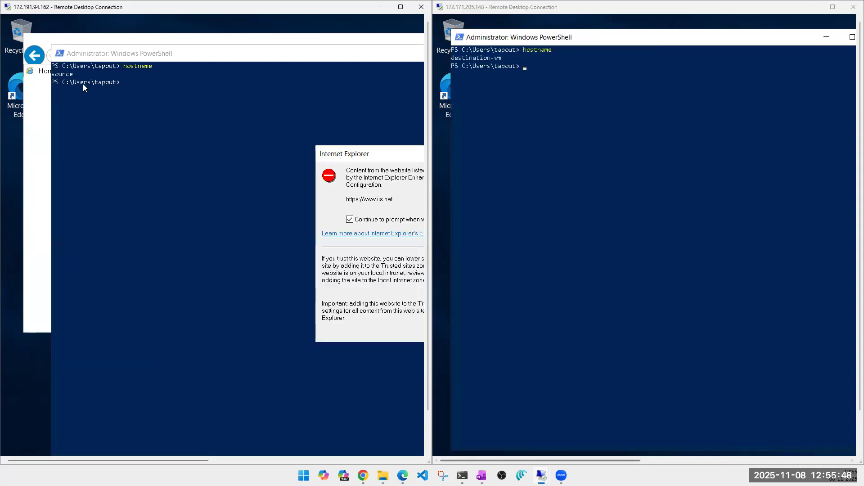
{"action": "left_click_drag", "start_coordinate": [397, 154], "coordinate": [252, 134]}
{"action": "left_click", "coordinate": [342, 157]}
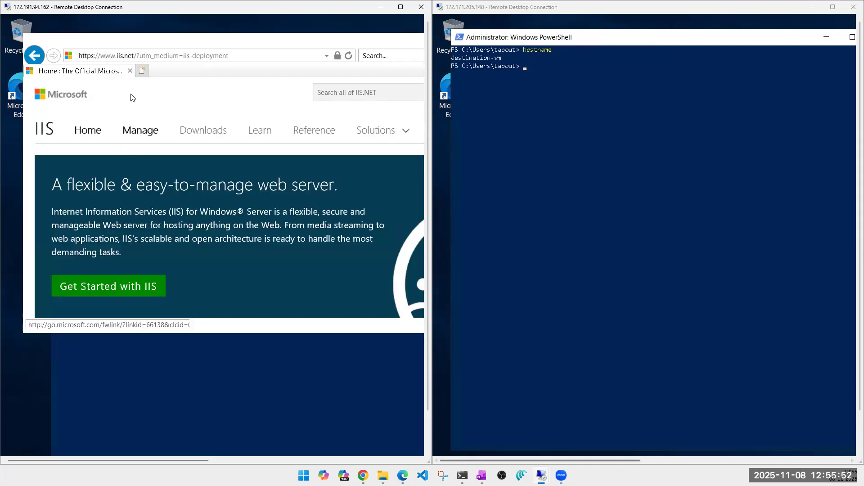
{"action": "left_click", "coordinate": [157, 56]}
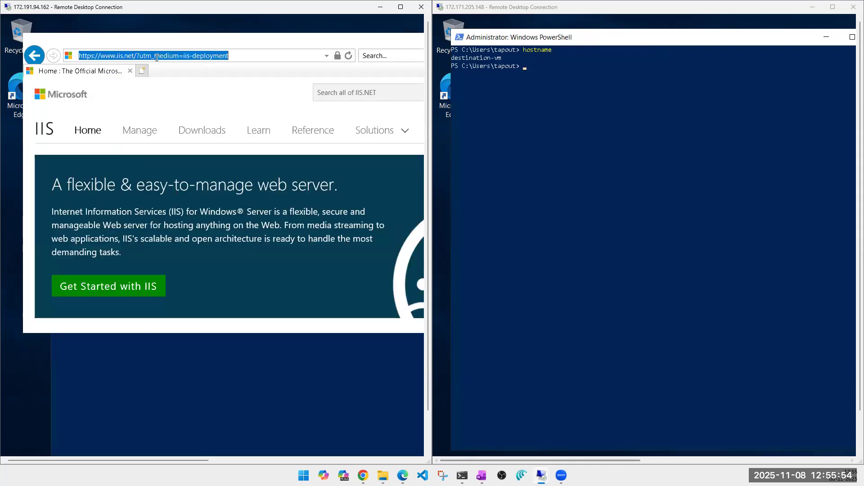
{"action": "type", "text": "10."}
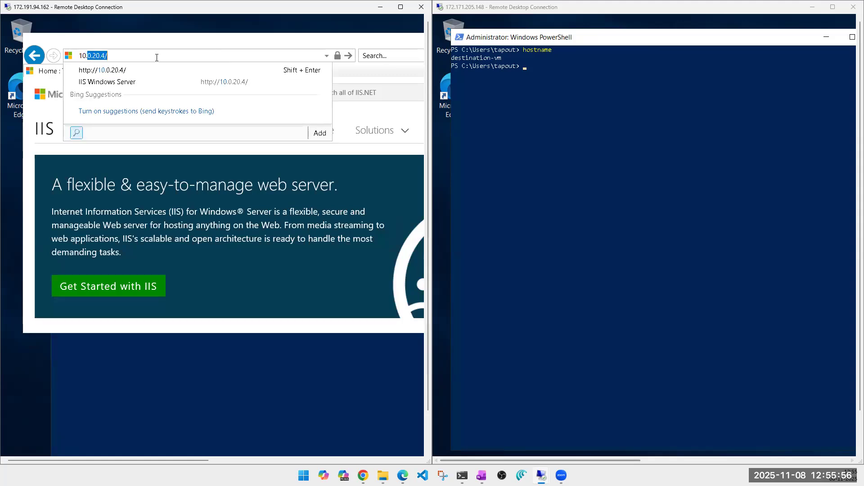
{"action": "key", "text": "Return"}
{"action": "left_click", "coordinate": [396, 263]}
{"action": "left_click", "coordinate": [409, 279]}
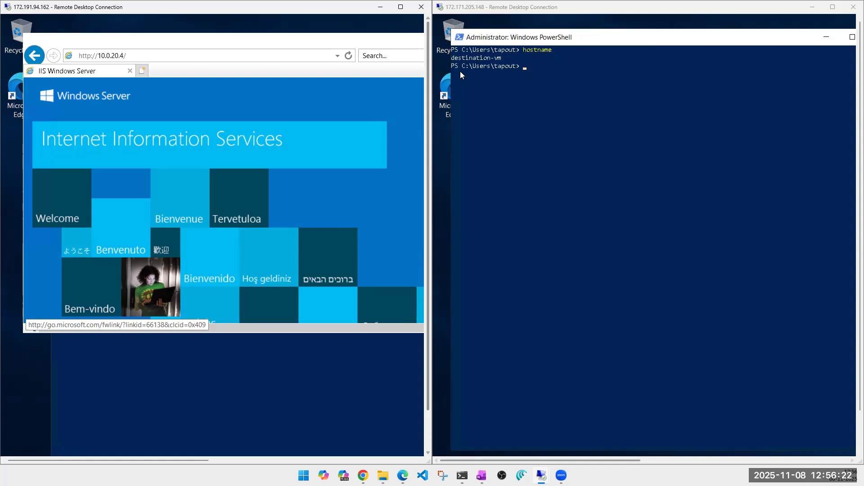
Compare the hostname output on both VMs and return to the IIS page on the source VM.
{"action": "left_click", "coordinate": [455, 57]}
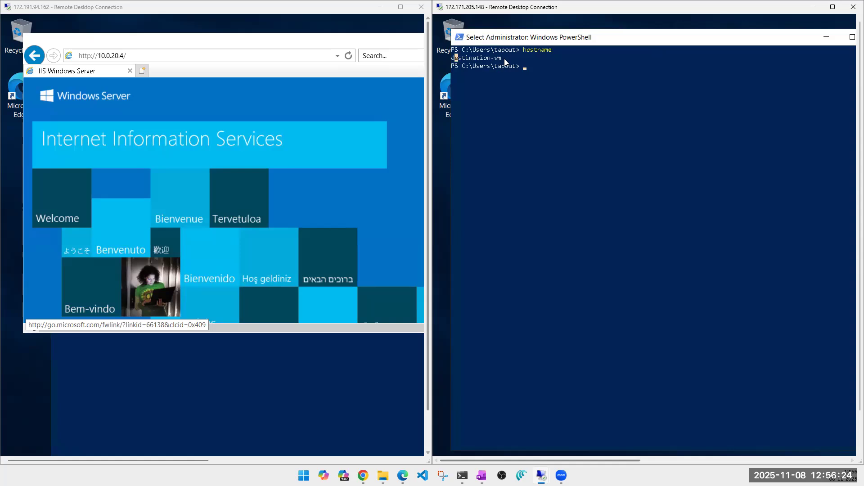
{"action": "left_click", "coordinate": [231, 388]}
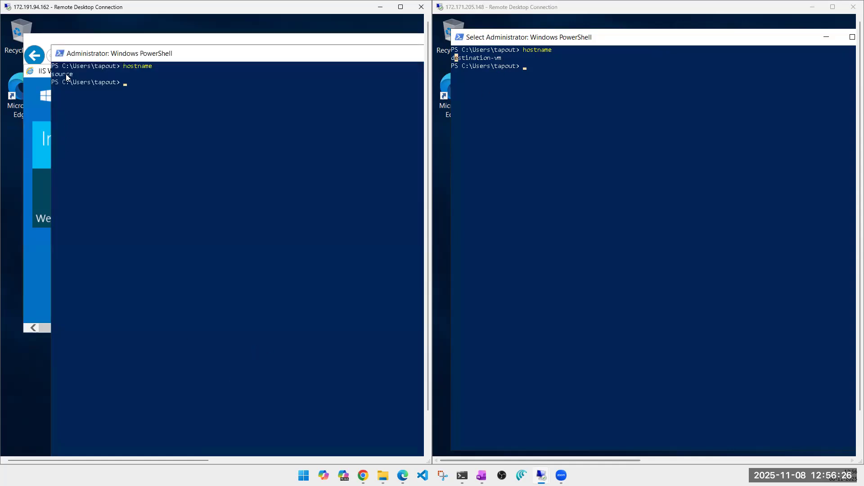
{"action": "left_click", "coordinate": [113, 40]}
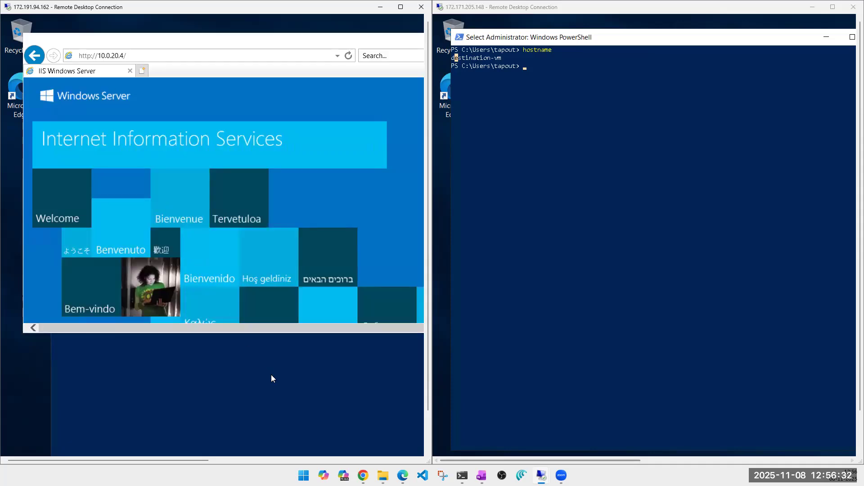
Check the IIS page at 10.0.0.4 in the destination VM's browser and return to its PowerShell console.
{"action": "left_click", "coordinate": [590, 279]}
{"action": "left_click", "coordinate": [590, 279]}
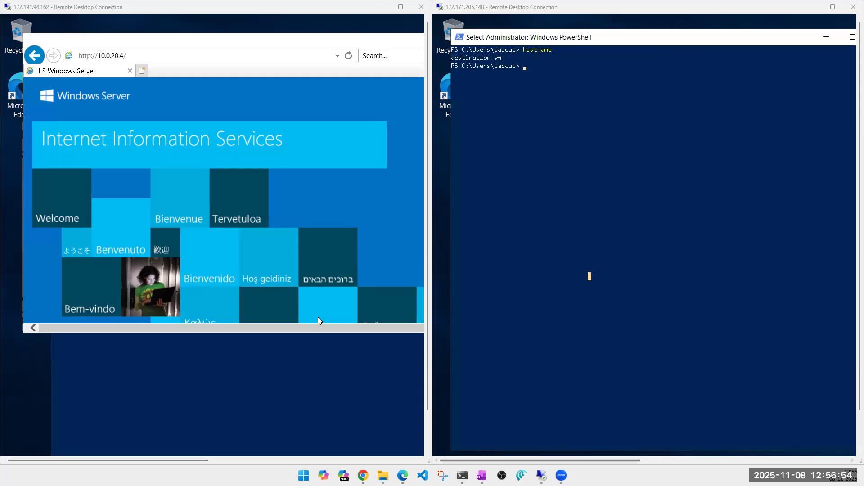
{"action": "left_click", "coordinate": [704, 264]}
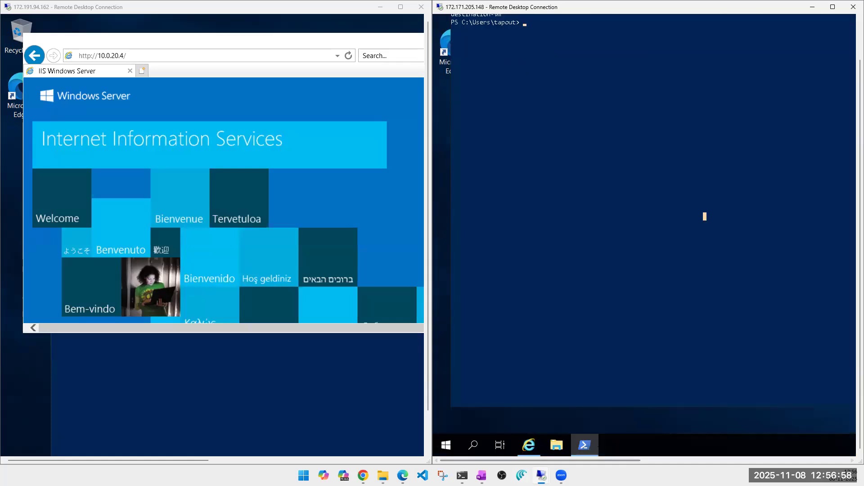
{"action": "left_click", "coordinate": [529, 445]}
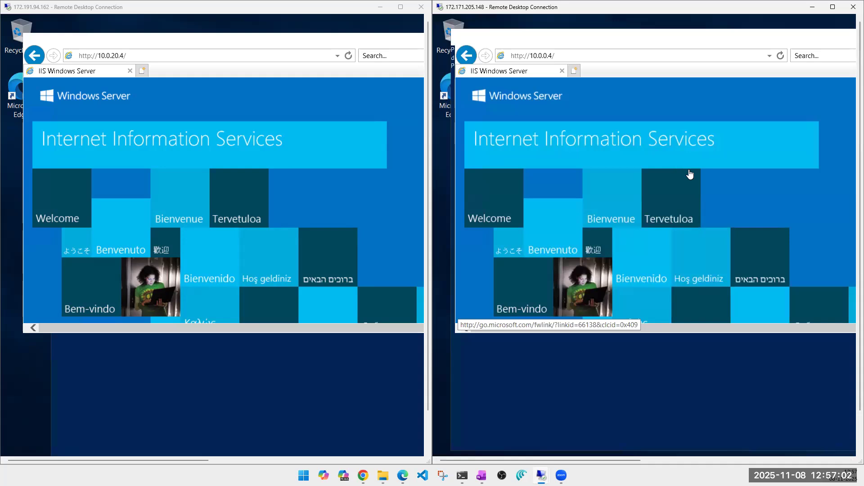
{"action": "left_click", "coordinate": [554, 393]}
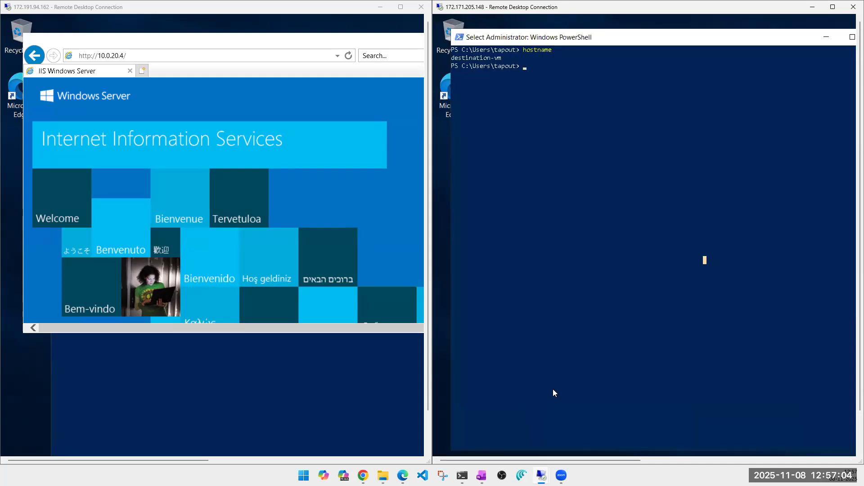
Shrink the destination VM's PowerShell window from its upper-left corner and bring the IIS pages on both VMs to the front.
{"action": "left_click", "coordinate": [259, 400]}
{"action": "left_click", "coordinate": [610, 315]}
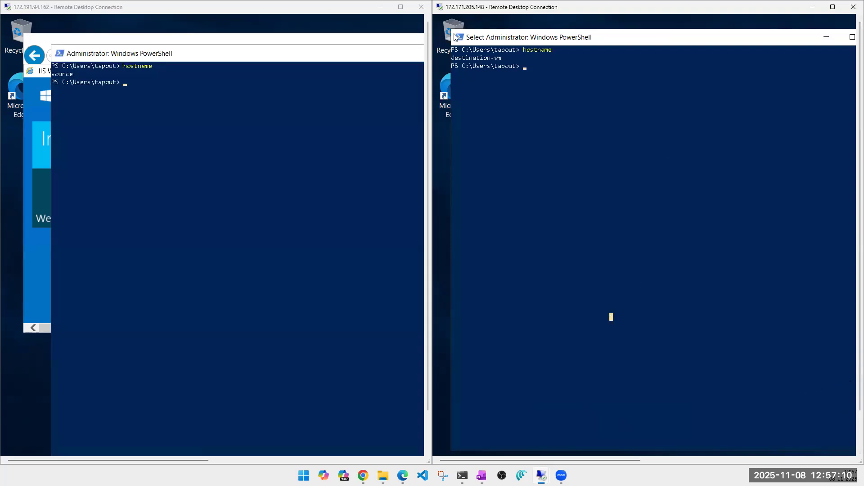
{"action": "left_click_drag", "start_coordinate": [448, 30], "coordinate": [538, 77]}
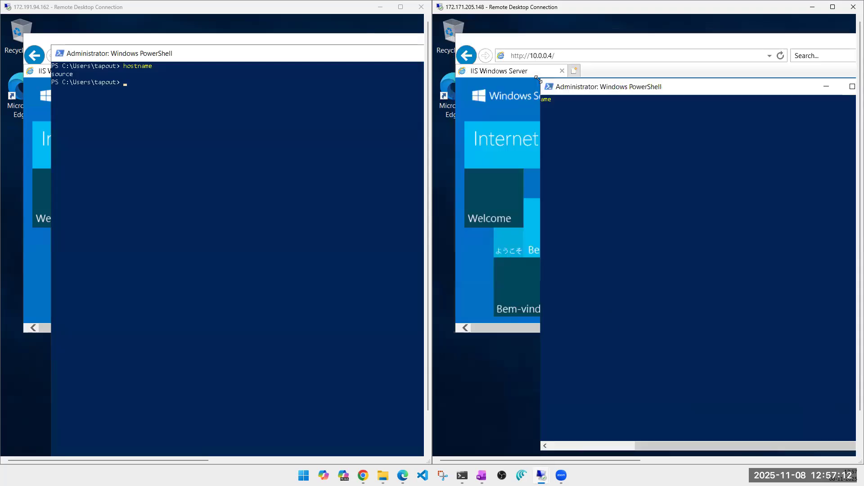
{"action": "left_click", "coordinate": [608, 46]}
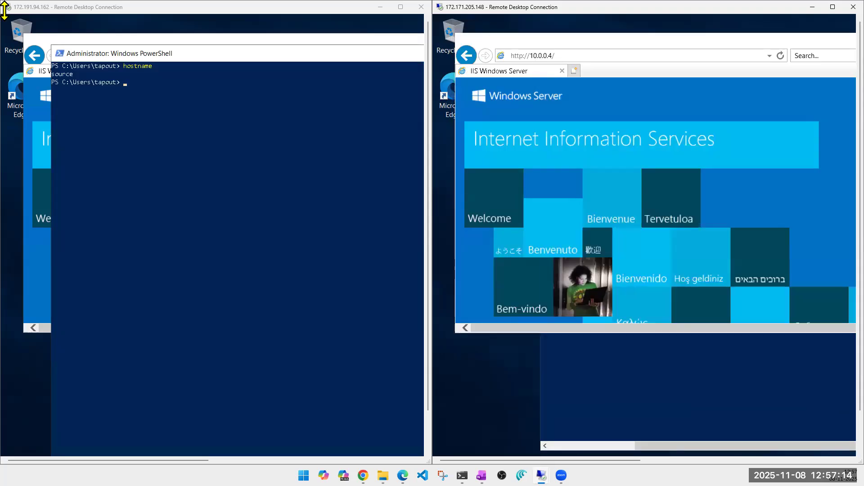
{"action": "left_click", "coordinate": [47, 45]}
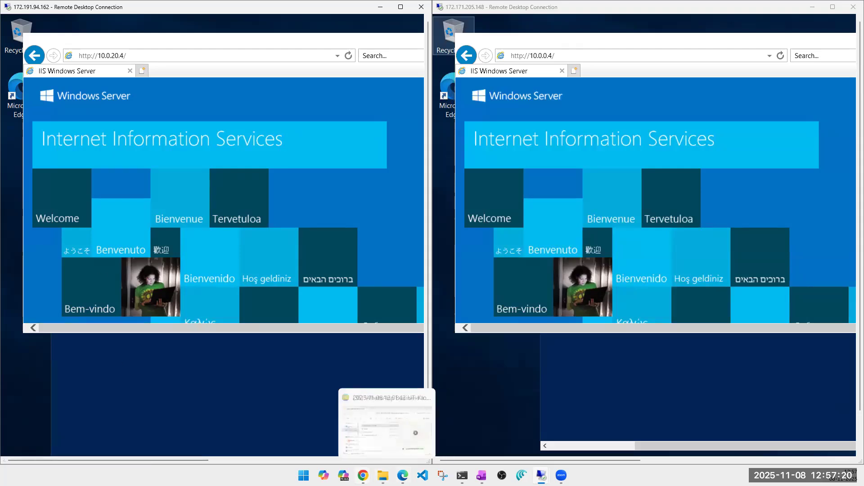
Review the source VM's PowerShell console and bring its IIS page at 10.0.20.4 back to the front.
{"action": "mouse_move", "coordinate": [363, 475]}
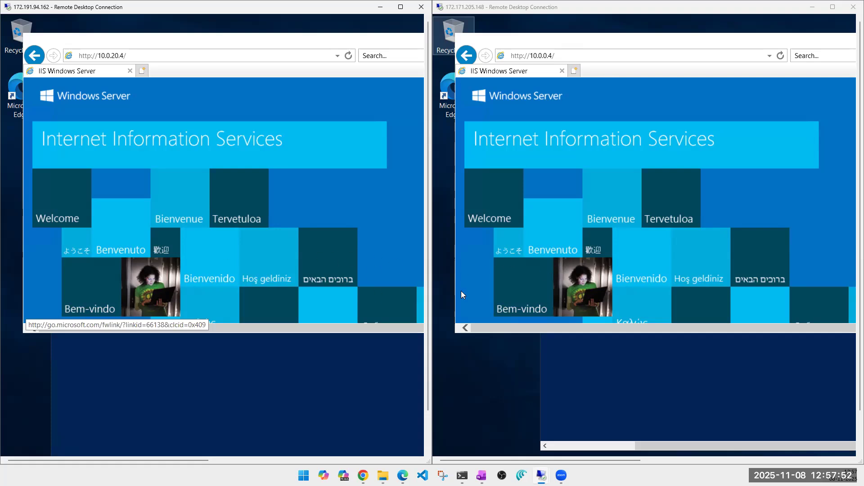
{"action": "left_click", "coordinate": [334, 380]}
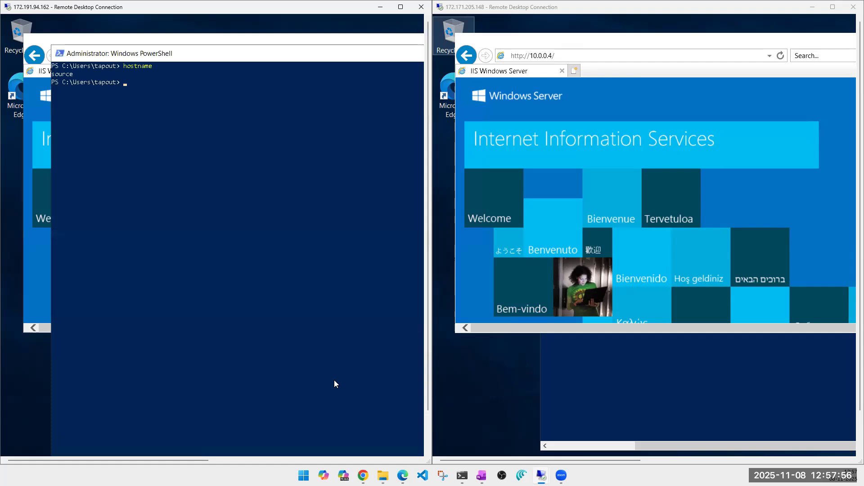
{"action": "left_click", "coordinate": [44, 41]}
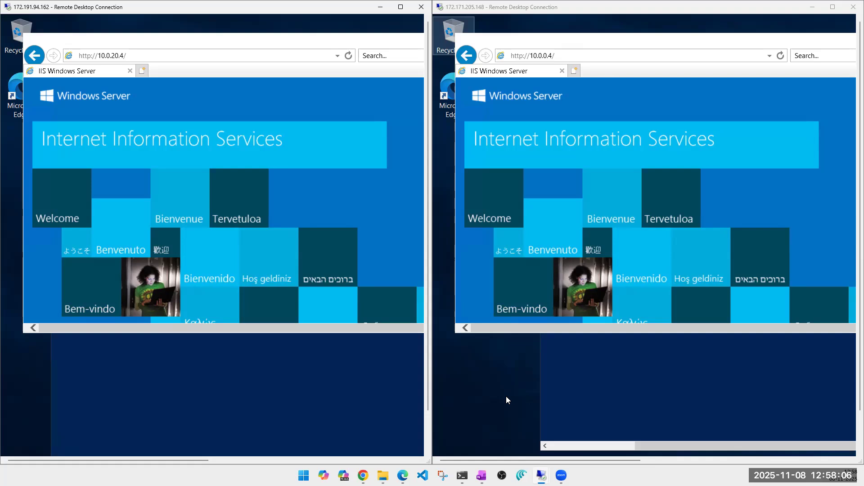
Run mstsc in the source VM's PowerShell, try a Remote Desktop connection to 10.0.20.4, and cancel at the credentials prompt.
{"action": "left_click", "coordinate": [294, 387]}
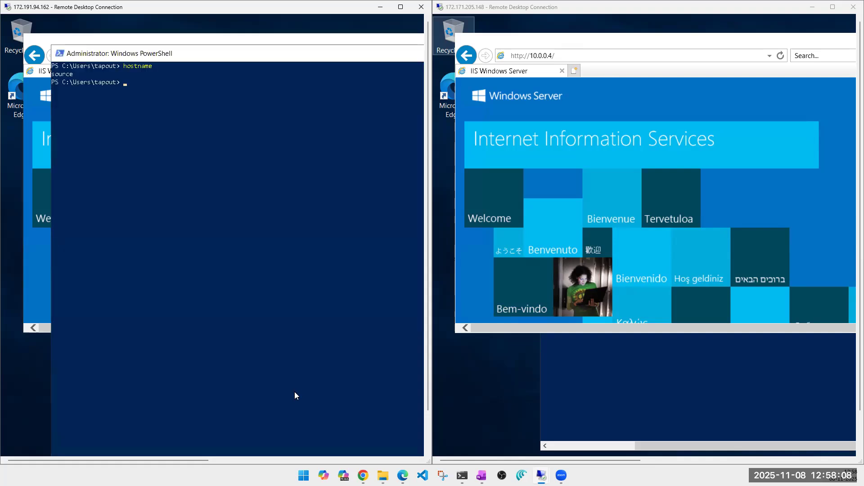
{"action": "type", "text": "mstsc"}
{"action": "key", "text": "Return"}
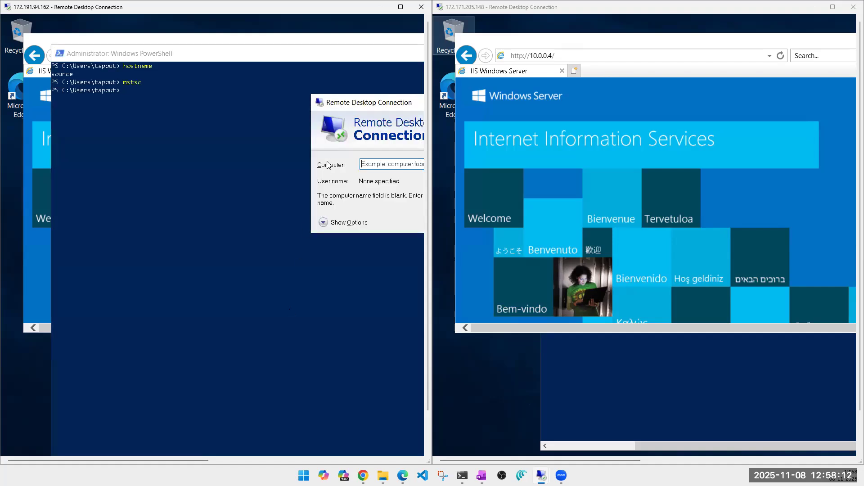
{"action": "left_click_drag", "start_coordinate": [370, 106], "coordinate": [189, 107]}
{"action": "type", "text": "10.2"}
{"action": "key", "text": "BackSpace"}
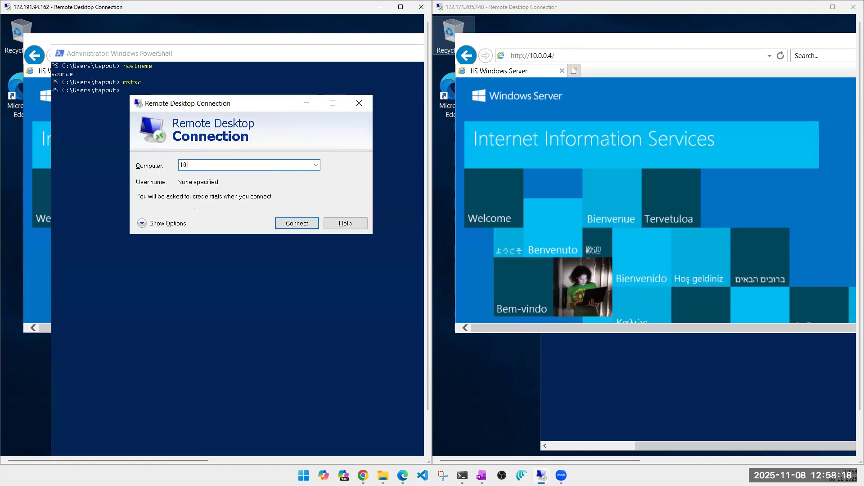
{"action": "type", "text": "0.20.4"}
{"action": "key", "text": "Return"}
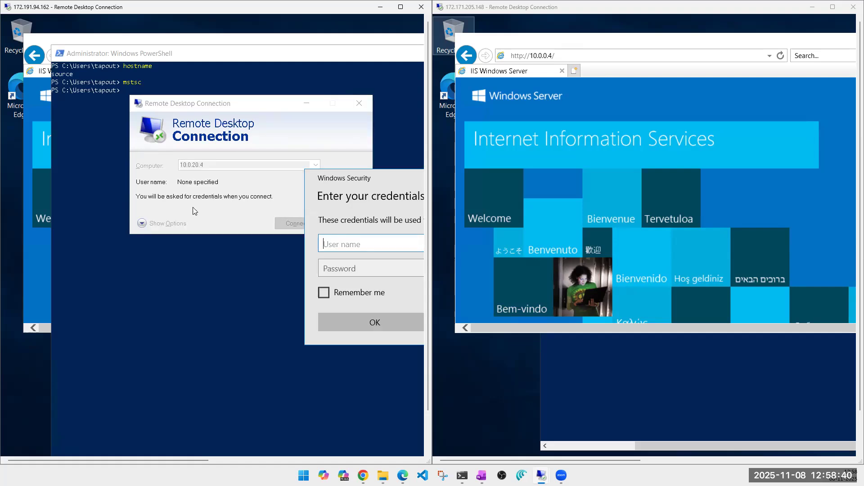
{"action": "key", "text": "Escape"}
{"action": "key", "text": "Escape"}
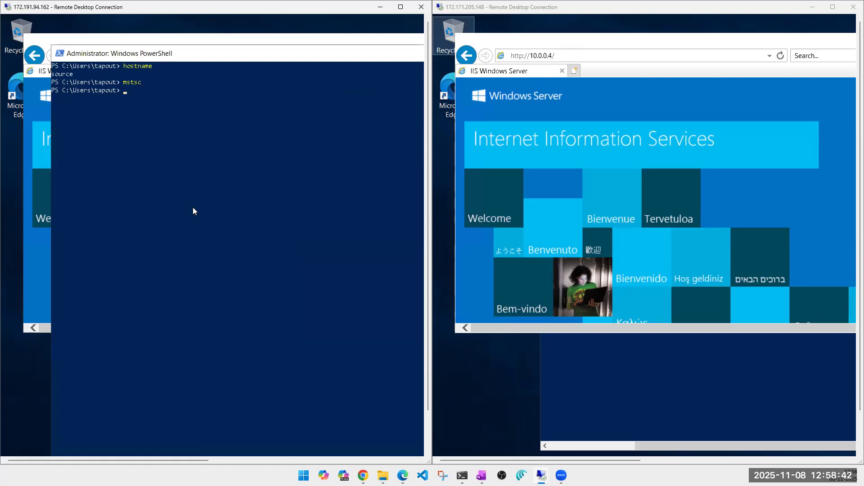
{"action": "left_click", "coordinate": [193, 210]}
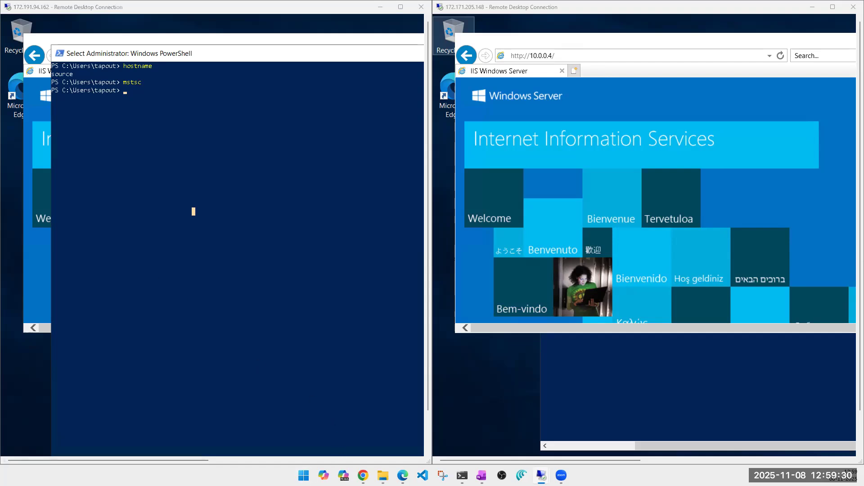
Open a blank Notepad note and write "source vm" and "des- vm" on separate lines with a blank line between.
{"action": "right_click", "coordinate": [304, 475]}
{"action": "left_click", "coordinate": [273, 423]}
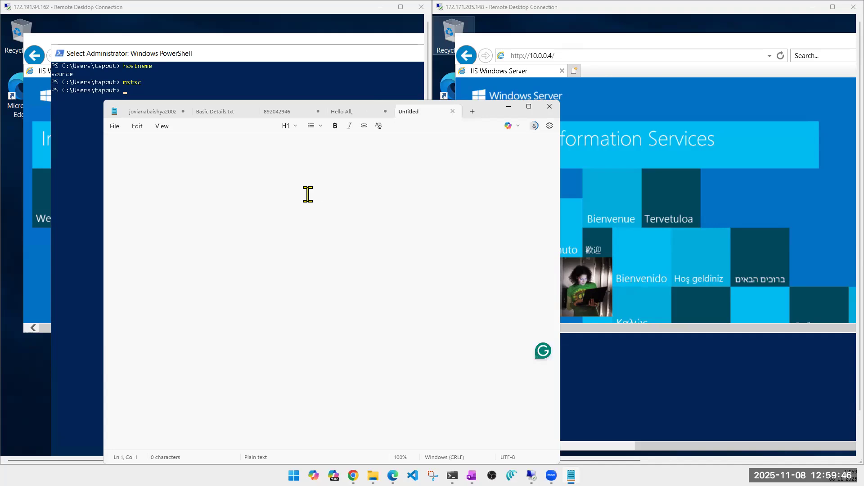
{"action": "type", "text": "source vm"}
{"action": "key", "text": "Return"}
{"action": "key", "text": "Return"}
{"action": "type", "text": "des-"}
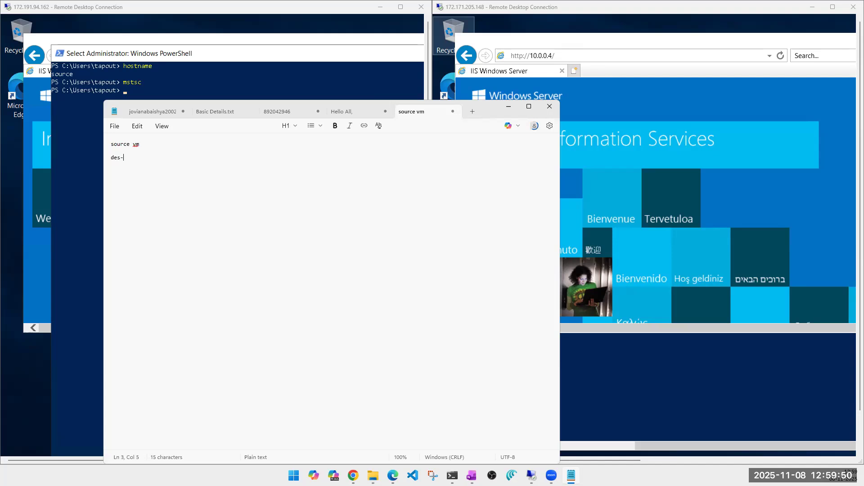
{"action": "type", "text": " vm"}
{"action": "key", "text": "Return"}
{"action": "key", "text": "Return"}
Add the line "they are able to communicate with eachpther by fault" to the note.
{"action": "type", "text": "they are able to "}
{"action": "type", "text": "communicate "}
{"action": "type", "text": "with each"}
{"action": "type", "text": "pther"}
{"action": "type", "text": " in"}
{"action": "key", "text": "BackSpace"}
{"action": "key", "text": "BackSpace"}
{"action": "type", "text": "by fault"}
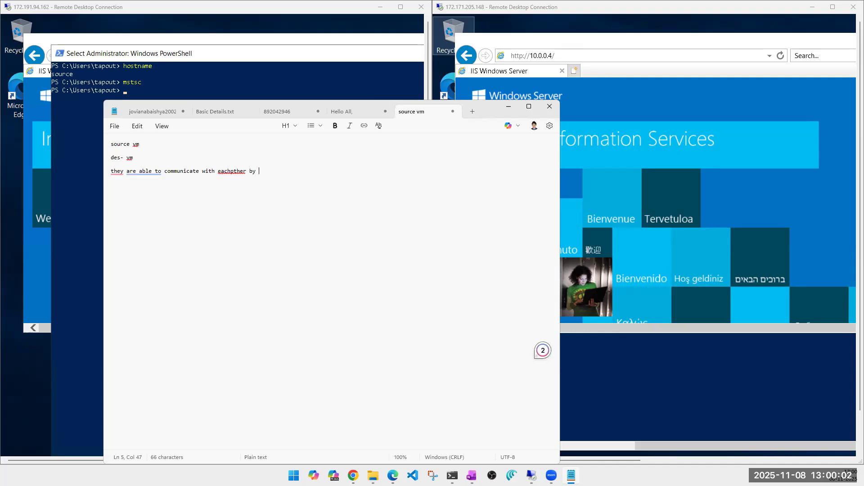
Add a separate block to the note with the lines "same vnet" and "diff subnet".
{"action": "key", "text": "Return"}
{"action": "key", "text": "Return"}
{"action": "type", "text": "same vnet"}
{"action": "key", "text": "Return"}
{"action": "type", "text": "diff subnet"}
{"action": "key", "text": "Return"}
{"action": "key", "text": "Return"}
List the connectivity checks "RDP", "PING" and "website - X" in the note.
{"action": "type", "text": "RDP"}
{"action": "key", "text": "Return"}
{"action": "type", "text": "PING"}
{"action": "key", "text": "Return"}
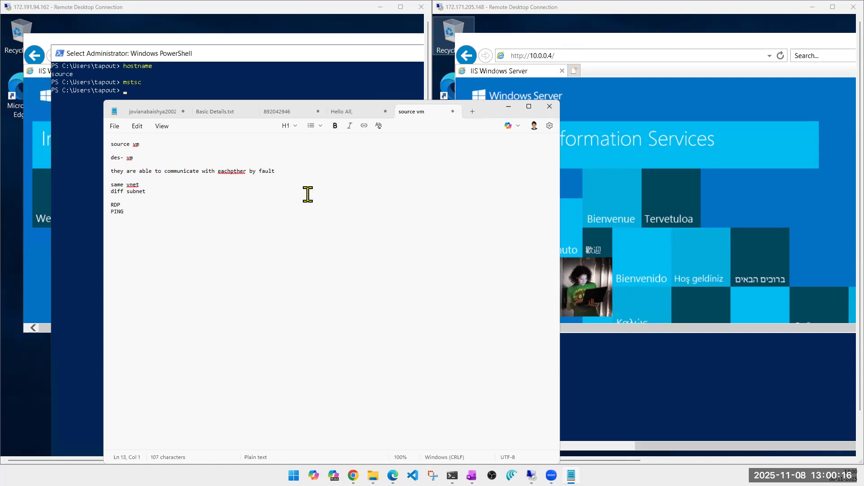
{"action": "type", "text": "website - X"}
{"action": "key", "text": "Return"}
{"action": "key", "text": "Return"}
Insert a separator line of equals signs and write "ty if they are able to access website" below it.
{"action": "type", "text": "=================================================="}
{"action": "key", "text": "Return"}
{"action": "key", "text": "Return"}
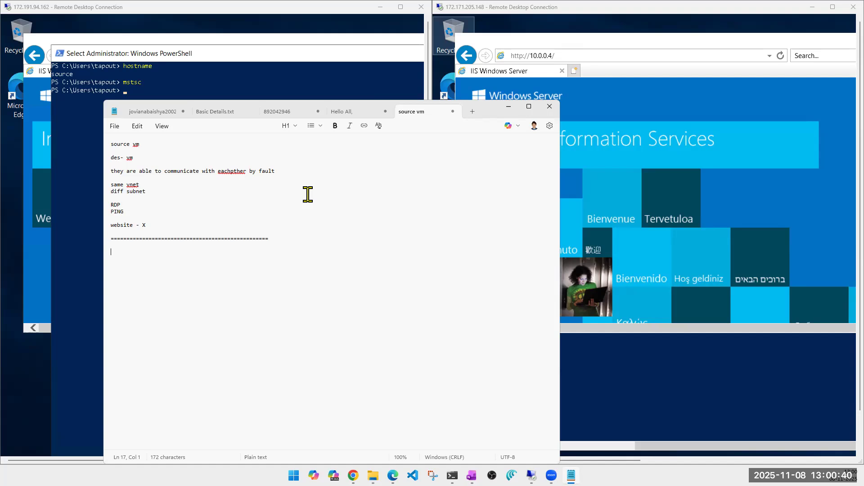
{"action": "type", "text": "ty if they are able"}
{"action": "type", "text": "to access website"}
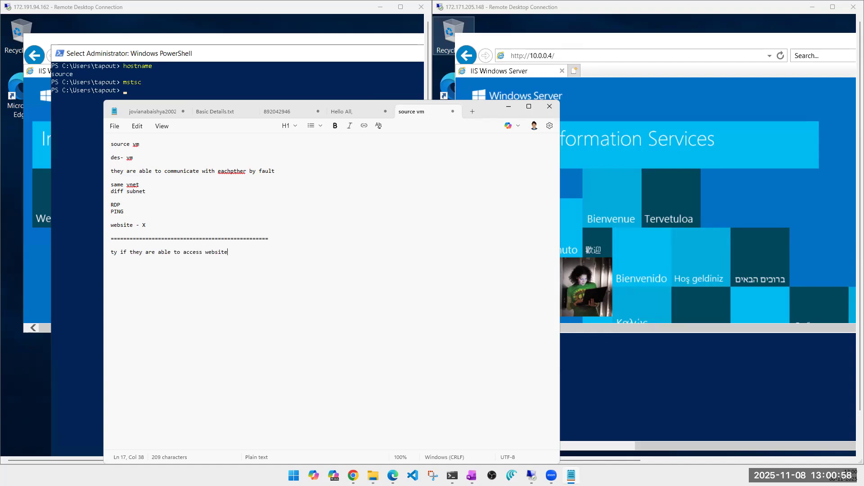
{"action": "key", "text": "Return"}
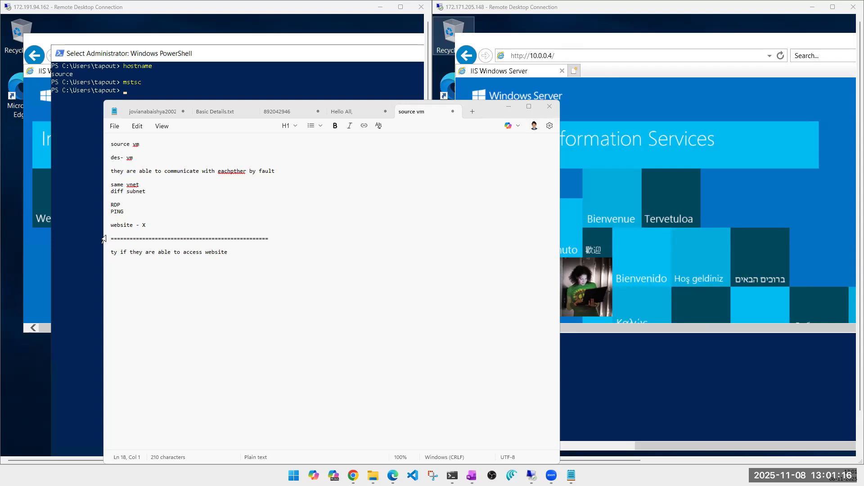
Add the line "check if there is any NSG on both VMs" directly under the website access line.
{"action": "left_click", "coordinate": [236, 252]}
{"action": "key", "text": "Return"}
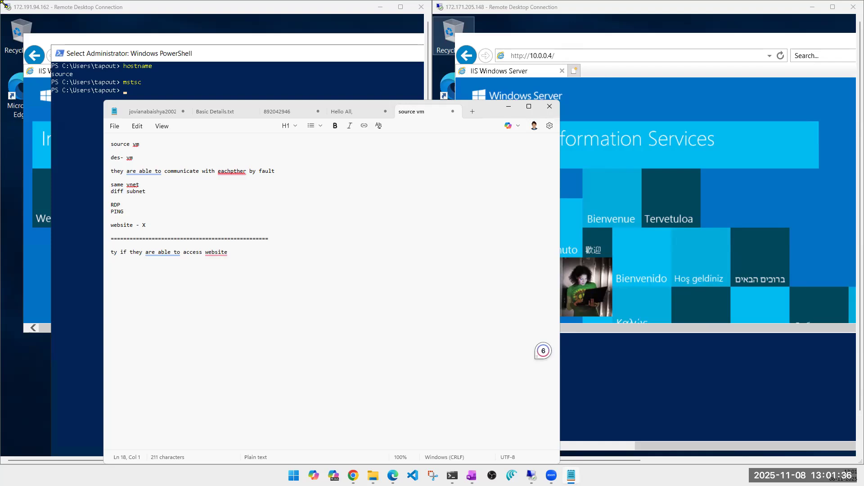
{"action": "key", "text": "Return"}
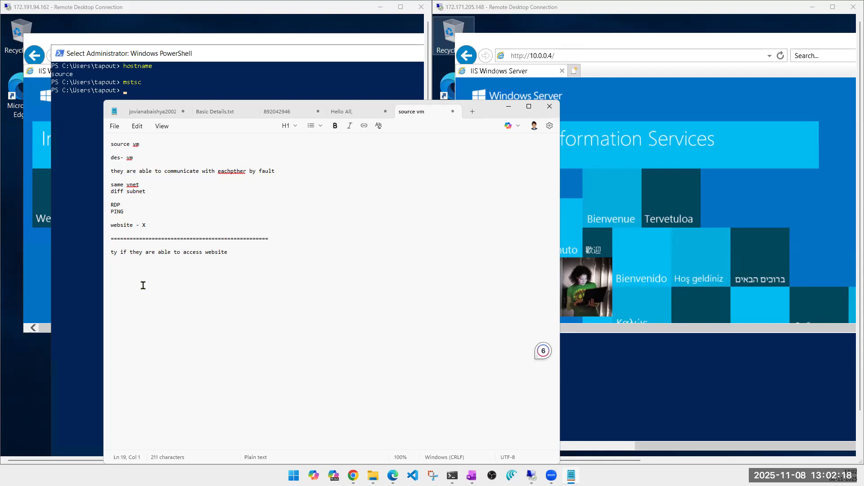
{"action": "left_click", "coordinate": [257, 256]}
{"action": "type", "text": "ck if there is any NSG"}
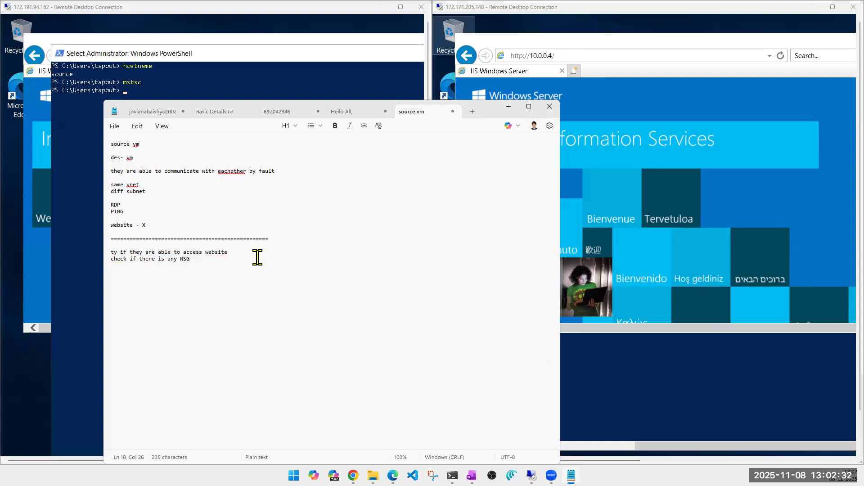
{"action": "type", "text": "on both VMs"}
{"action": "key", "text": "Return"}
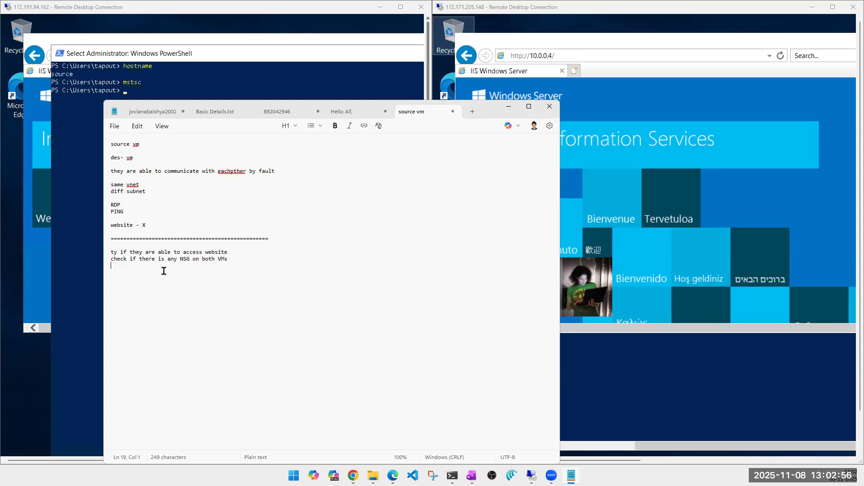
Add the line "subnet level - NIC level" directly under the NSG check line.
{"action": "left_click", "coordinate": [233, 260]}
{"action": "key", "text": "Return"}
{"action": "type", "text": "subnet level - NIC level"}
{"action": "left_click", "coordinate": [237, 269]}
Switch to the Azure portal in Chrome and open the Virtual machines service.
{"action": "mouse_move", "coordinate": [353, 475]}
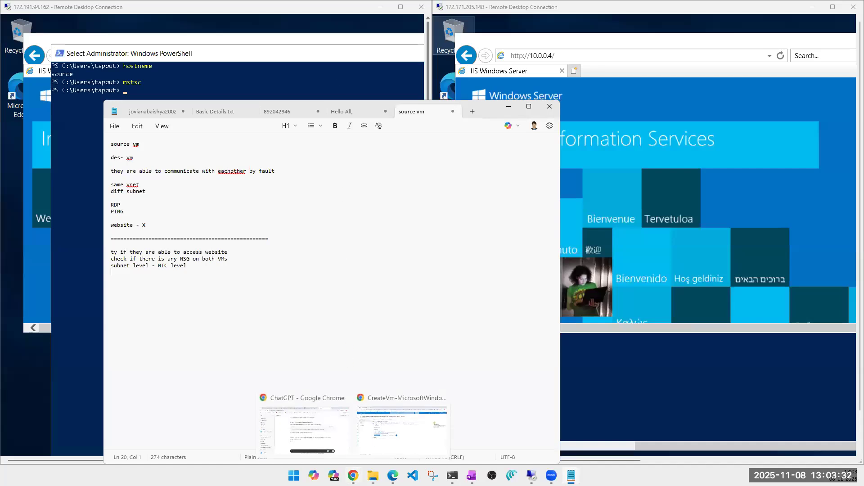
{"action": "left_click", "coordinate": [396, 440]}
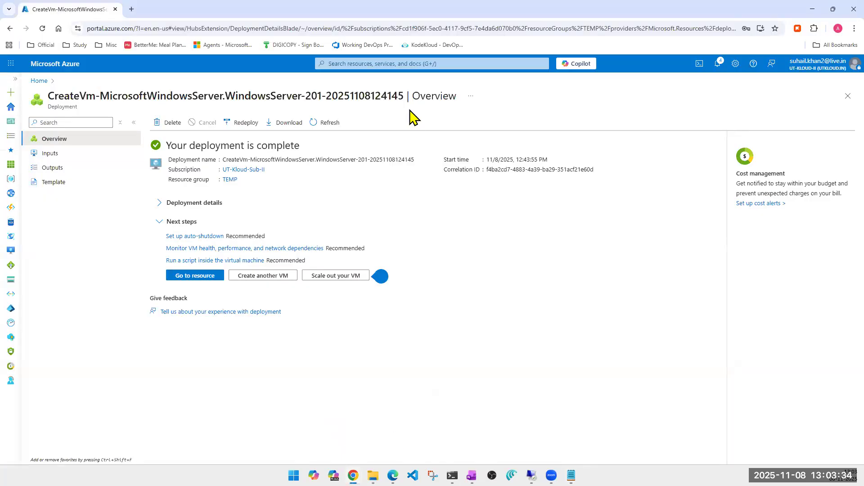
{"action": "left_click", "coordinate": [403, 66]}
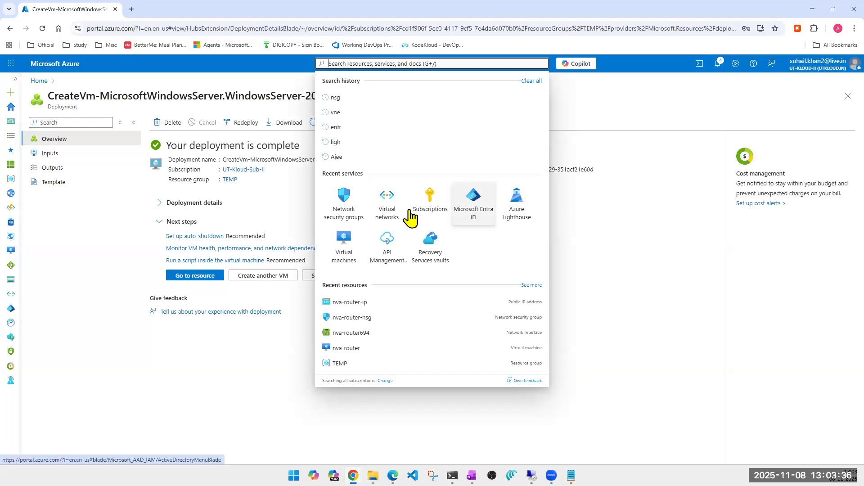
{"action": "left_click", "coordinate": [337, 249]}
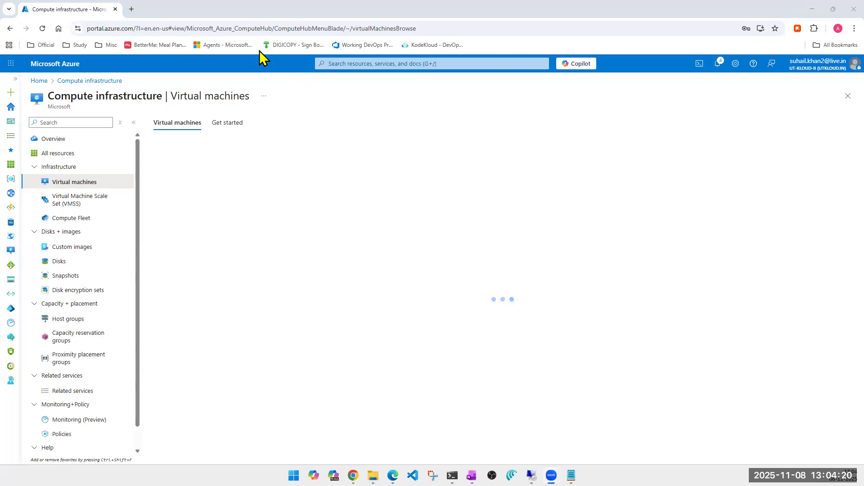
Run Google's internet speed test in a new browser tab, stop it partway, and return to the portal.
{"action": "left_click", "coordinate": [132, 10]}
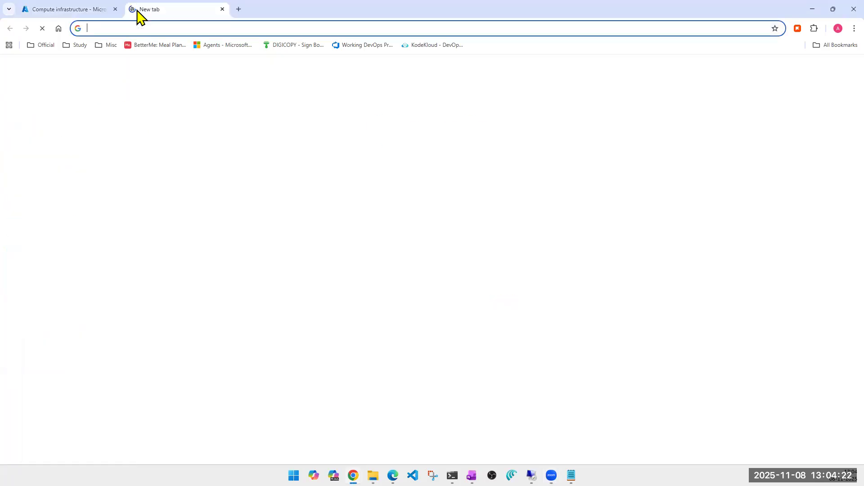
{"action": "type", "text": "speed"}
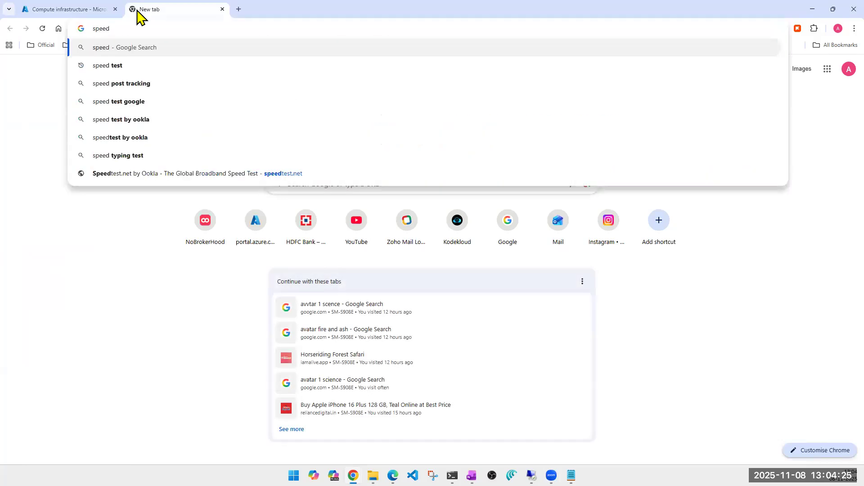
{"action": "key", "text": "Down"}
{"action": "key", "text": "Return"}
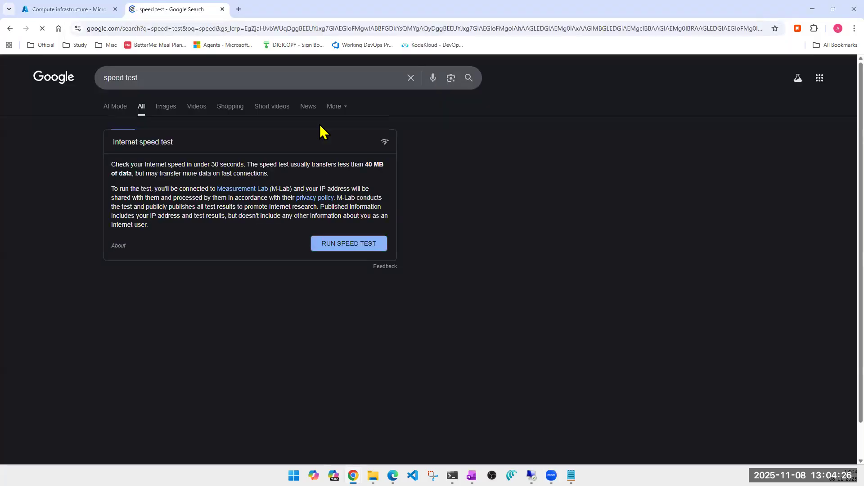
{"action": "left_click", "coordinate": [362, 249]}
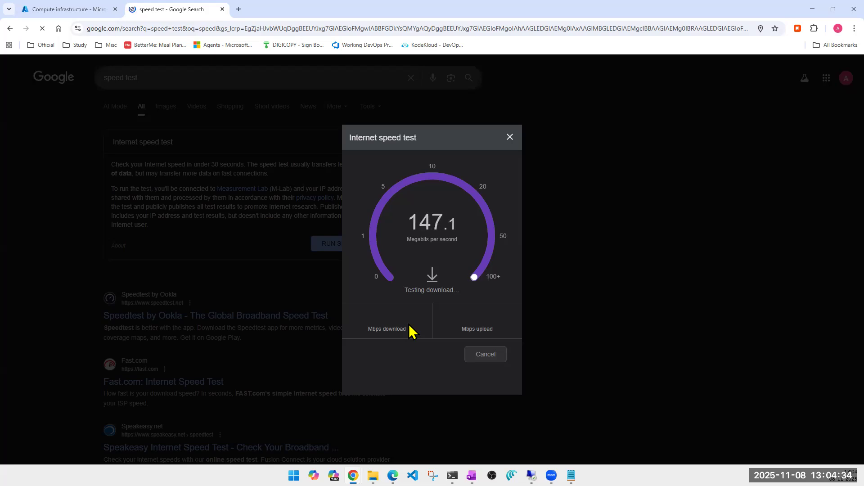
{"action": "left_click", "coordinate": [509, 137]}
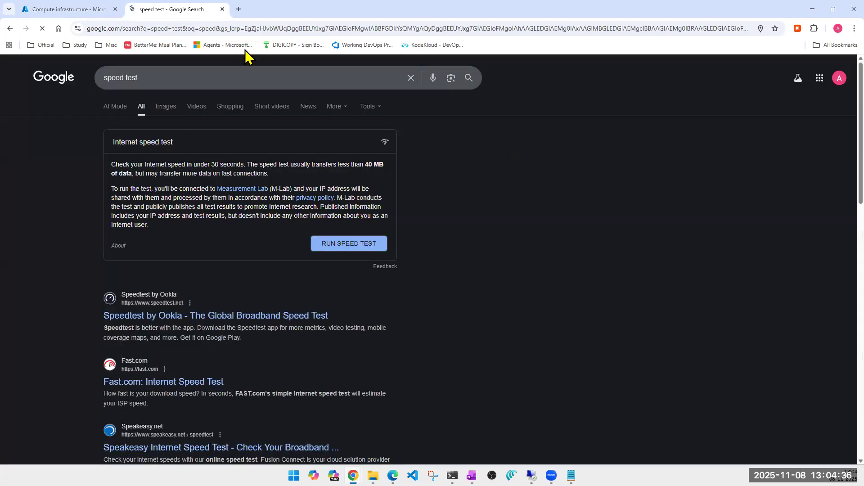
{"action": "left_click", "coordinate": [222, 9]}
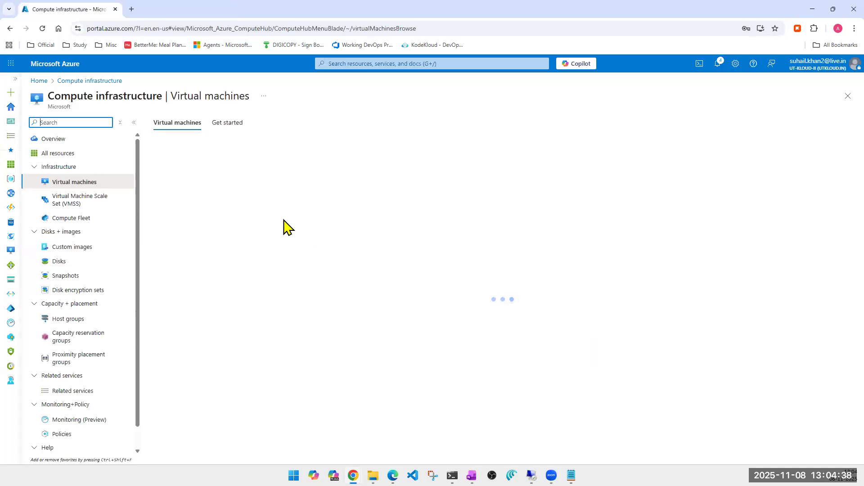
Reopen the Virtual machines service in the portal and reload the page.
{"action": "left_click", "coordinate": [366, 64]}
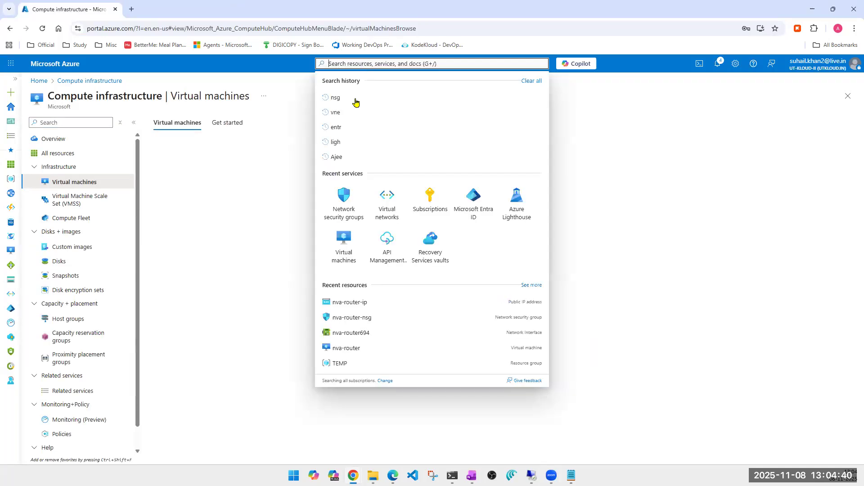
{"action": "left_click", "coordinate": [353, 261]}
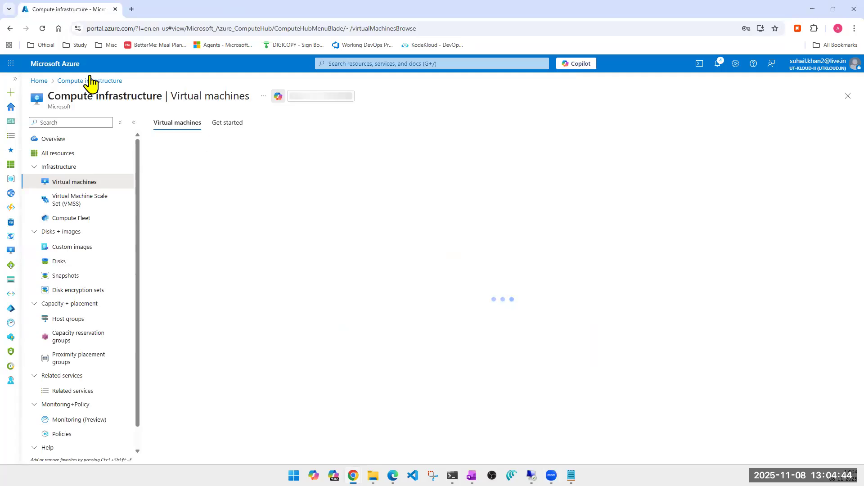
{"action": "left_click", "coordinate": [43, 29]}
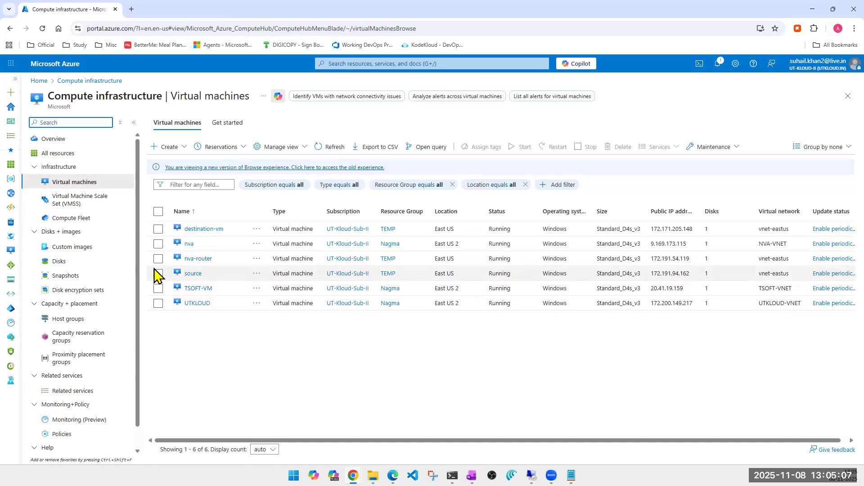
Mark destination-vm and source in the list, unmark destination-vm, and open the source VM's overview with the Compute infrastructure navigation collapsed.
{"action": "left_click", "coordinate": [158, 228]}
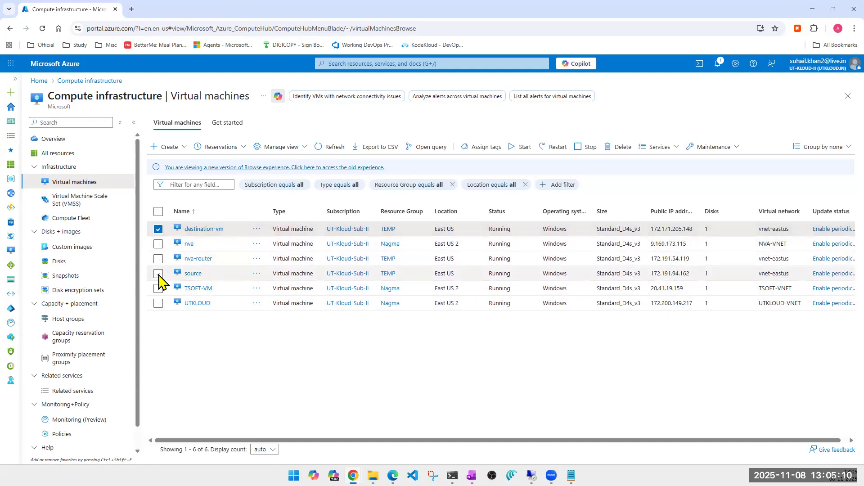
{"action": "left_click", "coordinate": [158, 274]}
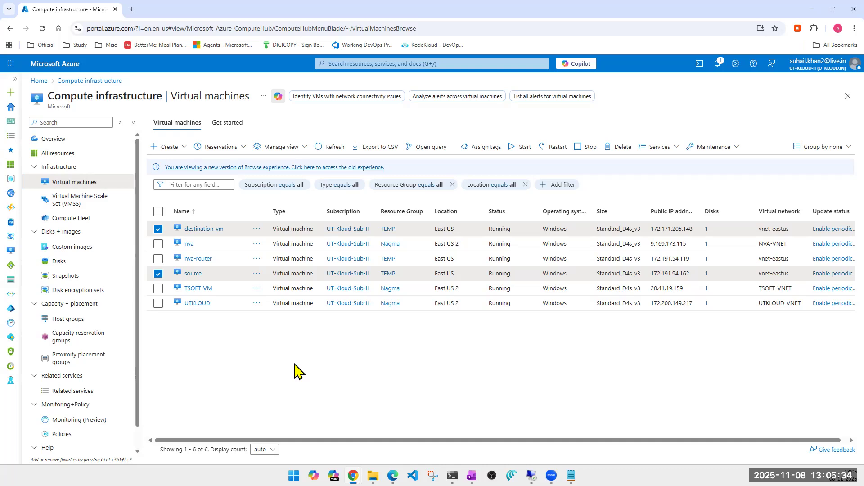
{"action": "left_click", "coordinate": [158, 229]}
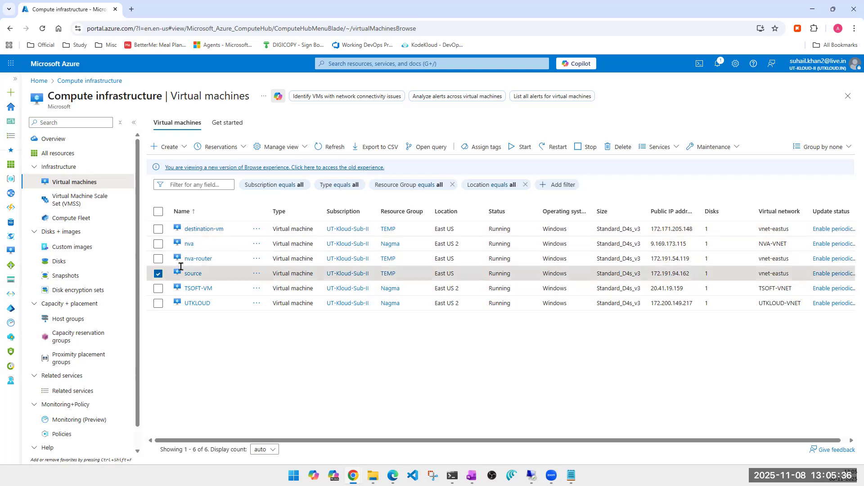
{"action": "left_click", "coordinate": [192, 273]}
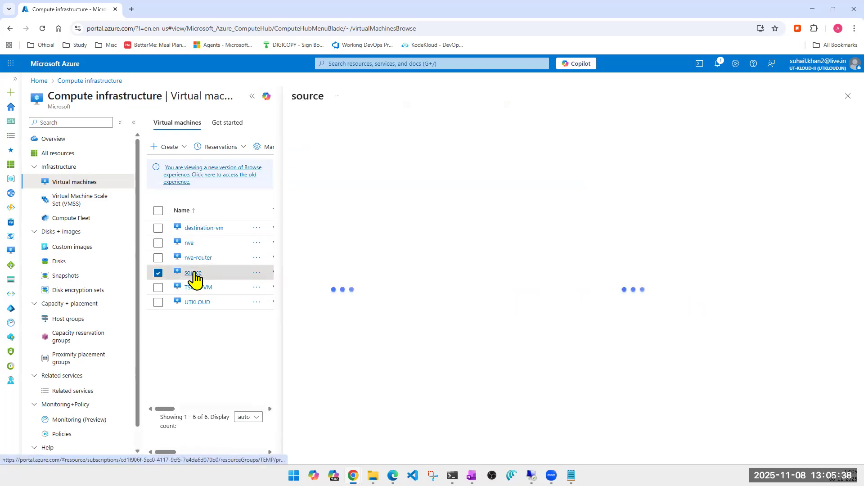
{"action": "left_click", "coordinate": [134, 123]}
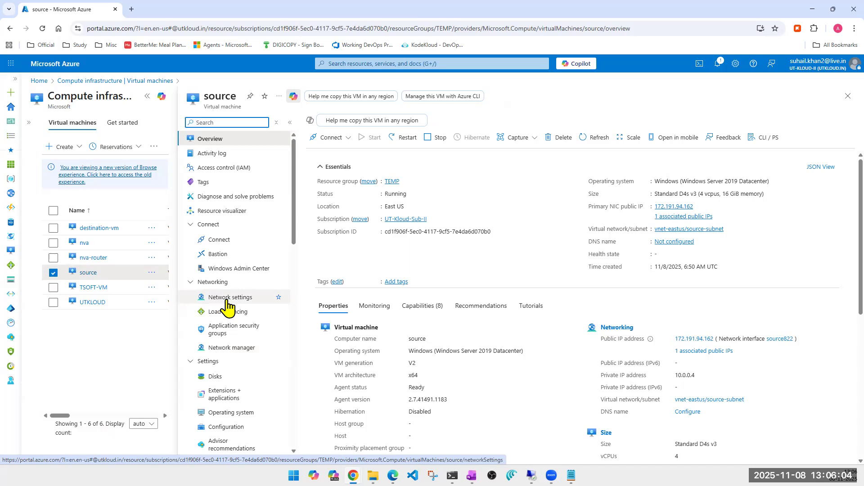
Open the source VM's network settings and go to the subnets of its vnet-eastus virtual network.
{"action": "left_click", "coordinate": [146, 97]}
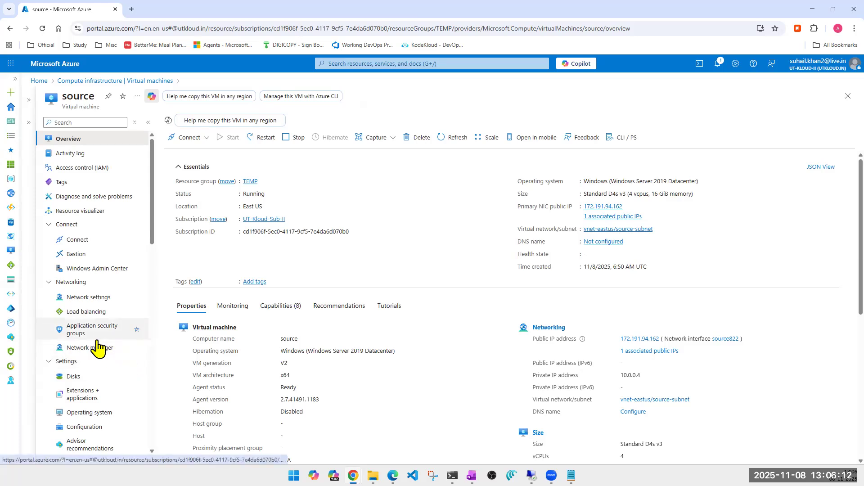
{"action": "left_click", "coordinate": [91, 299]}
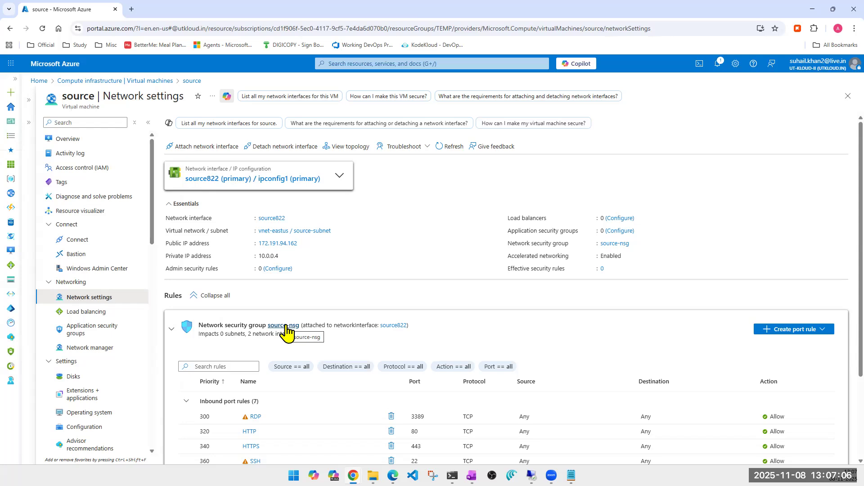
{"action": "left_click", "coordinate": [300, 234]}
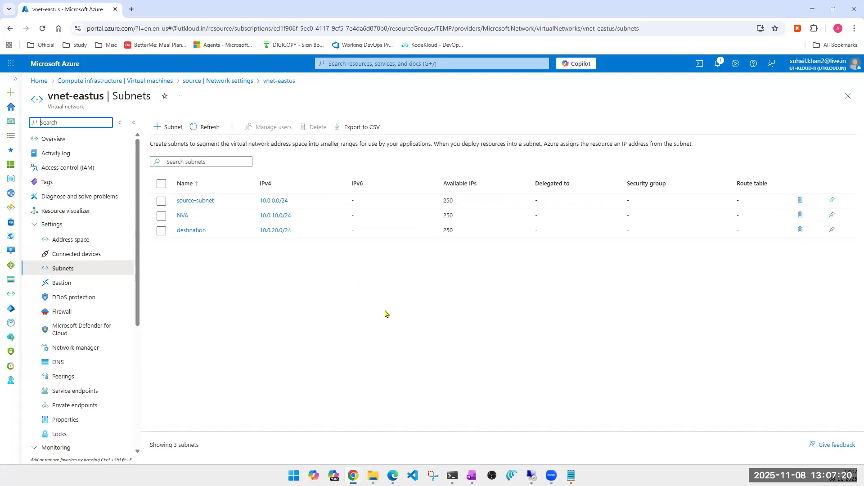
Open source-subnet and examine its network security group assignment and the available NSG choices without changing them.
{"action": "left_click", "coordinate": [201, 204]}
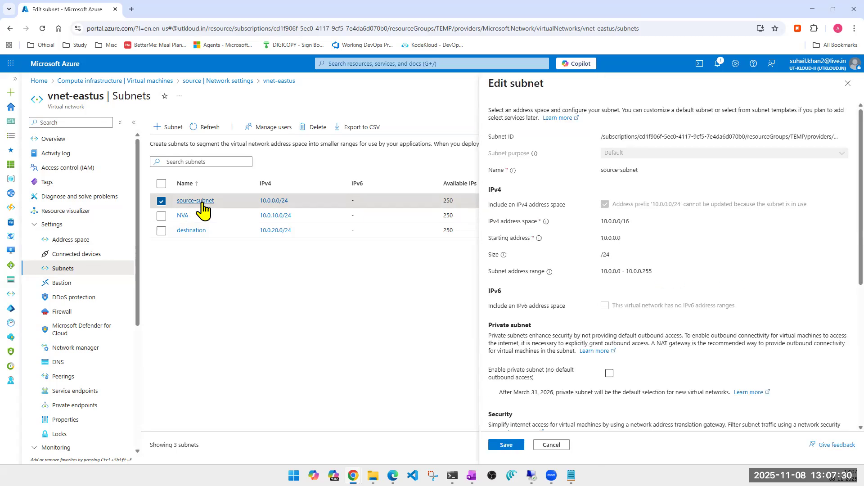
{"action": "scroll", "coordinate": [768, 416], "scroll_direction": "down", "scroll_amount": 1}
{"action": "scroll", "coordinate": [769, 423], "scroll_direction": "down", "scroll_amount": 6}
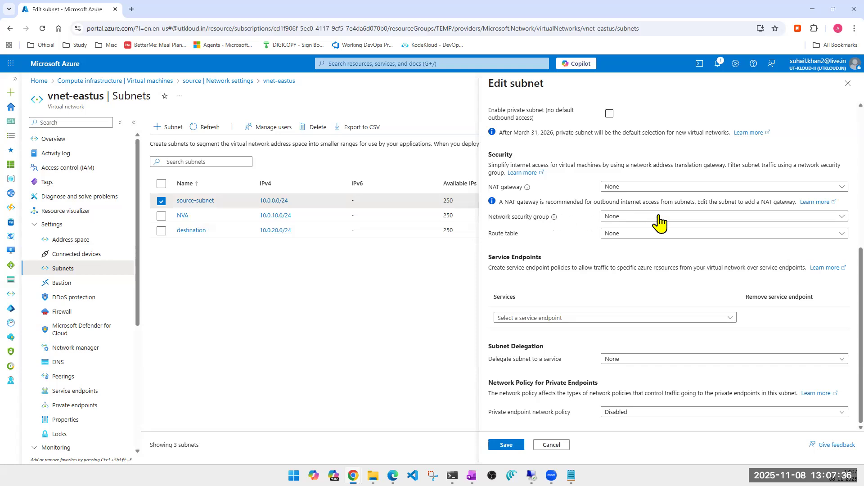
{"action": "left_click", "coordinate": [625, 221]}
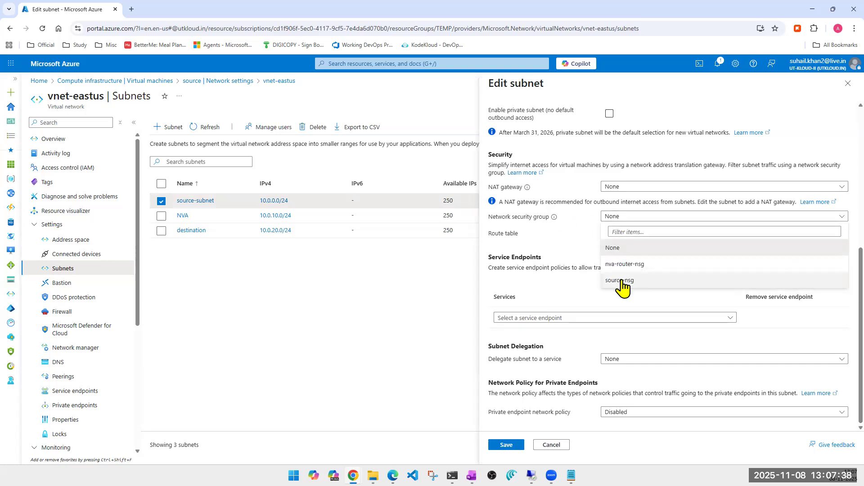
{"action": "left_click", "coordinate": [581, 239]}
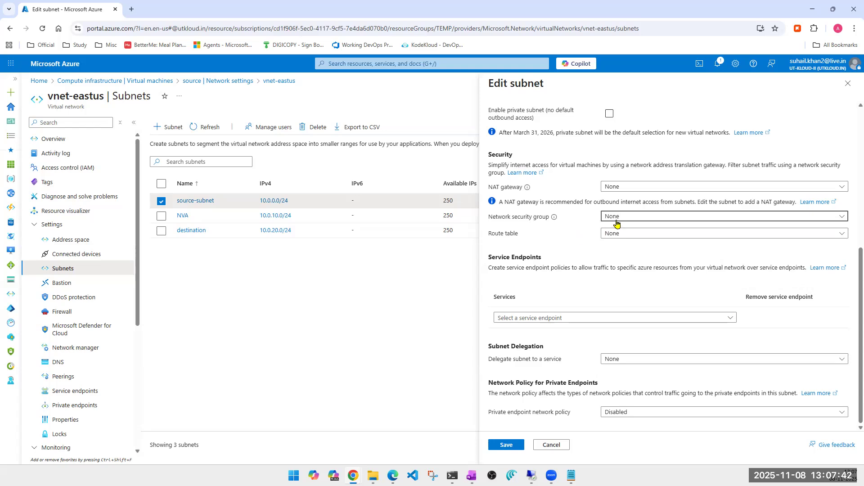
Examine the destination subnet's security and route table settings, cancel the edit, and return to the source VM's network settings.
{"action": "left_click", "coordinate": [188, 231]}
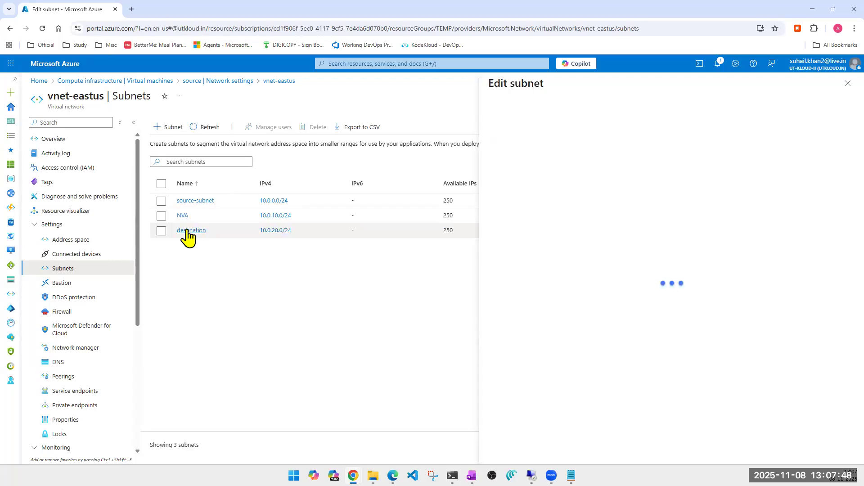
{"action": "scroll", "coordinate": [578, 322], "scroll_direction": "down", "scroll_amount": 4}
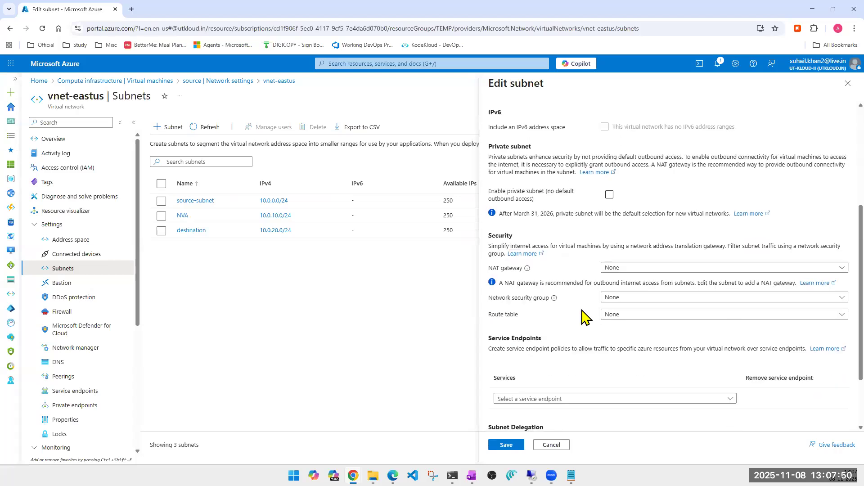
{"action": "scroll", "coordinate": [522, 315], "scroll_direction": "down", "scroll_amount": 2}
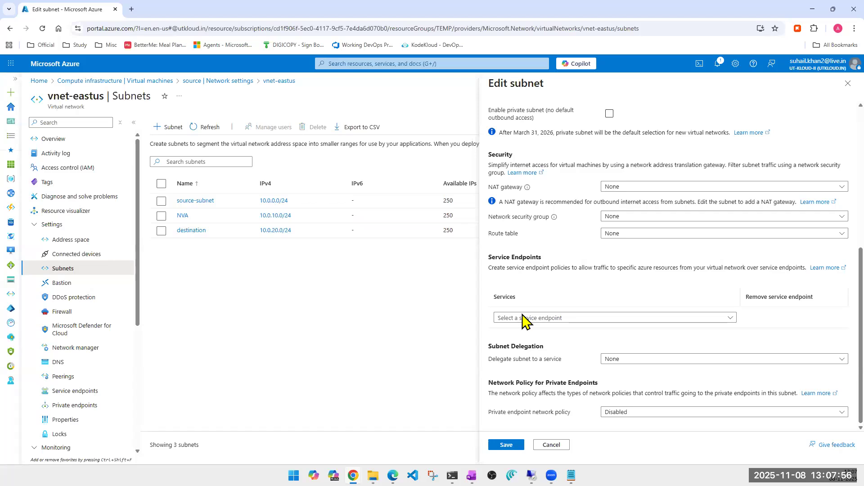
{"action": "scroll", "coordinate": [524, 360], "scroll_direction": "up", "scroll_amount": 2}
{"action": "left_click", "coordinate": [549, 445]}
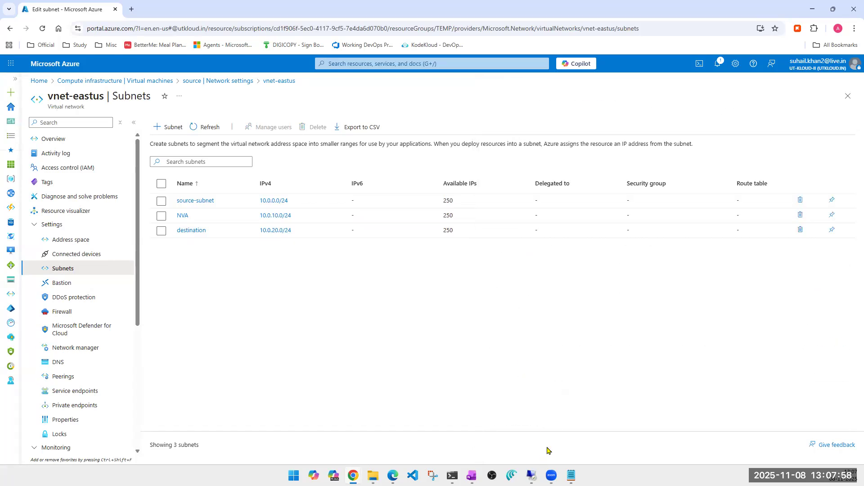
{"action": "left_click", "coordinate": [848, 96]}
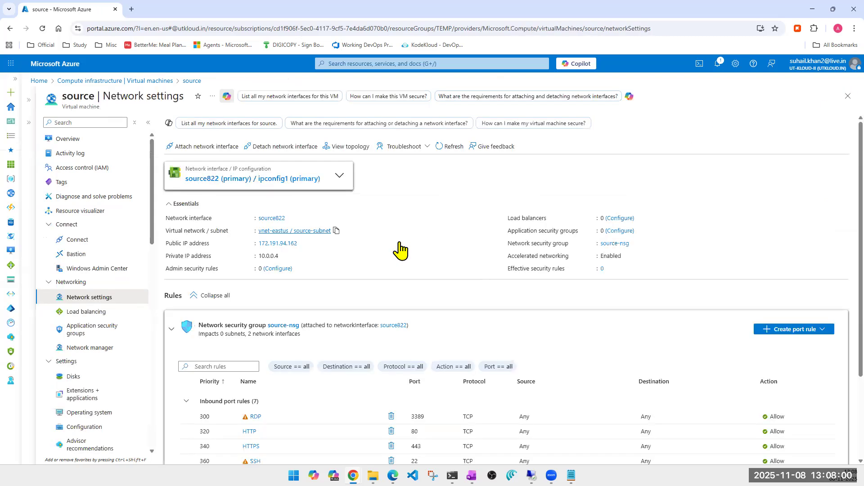
Reopen the Virtual machines service and open source-nsg from the source VM's network settings.
{"action": "left_click", "coordinate": [368, 64]}
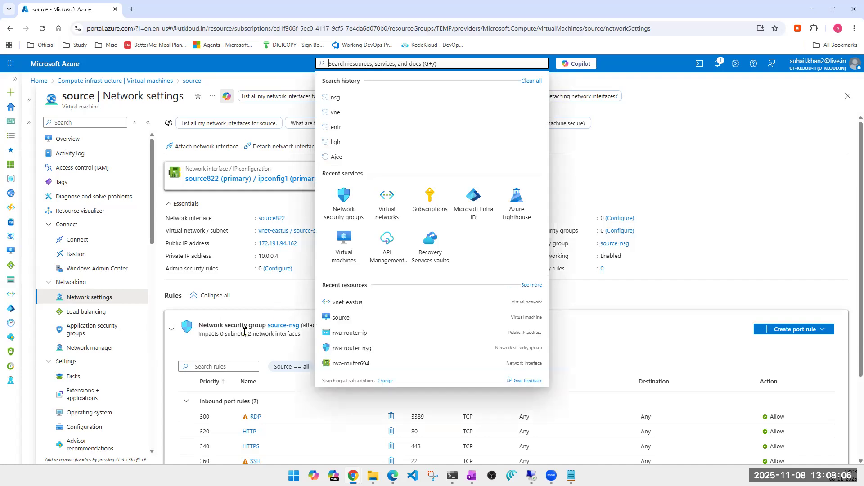
{"action": "left_click", "coordinate": [338, 258]}
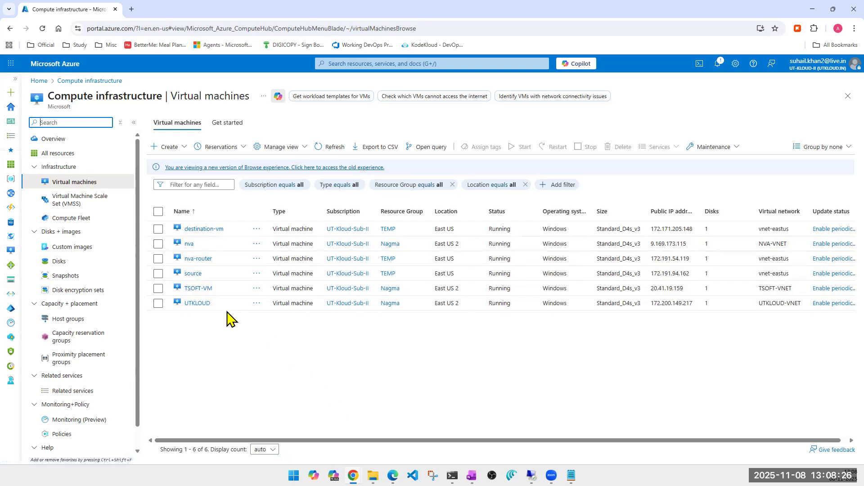
{"action": "left_click", "coordinate": [194, 274]}
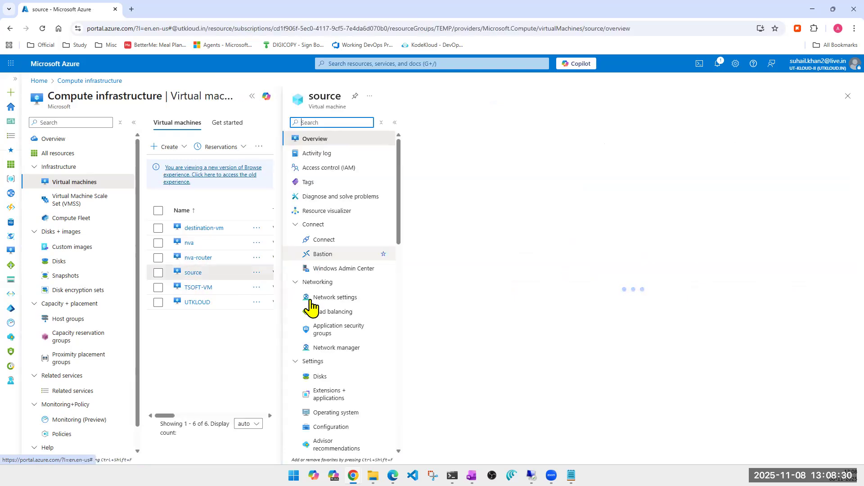
{"action": "left_click", "coordinate": [322, 298]}
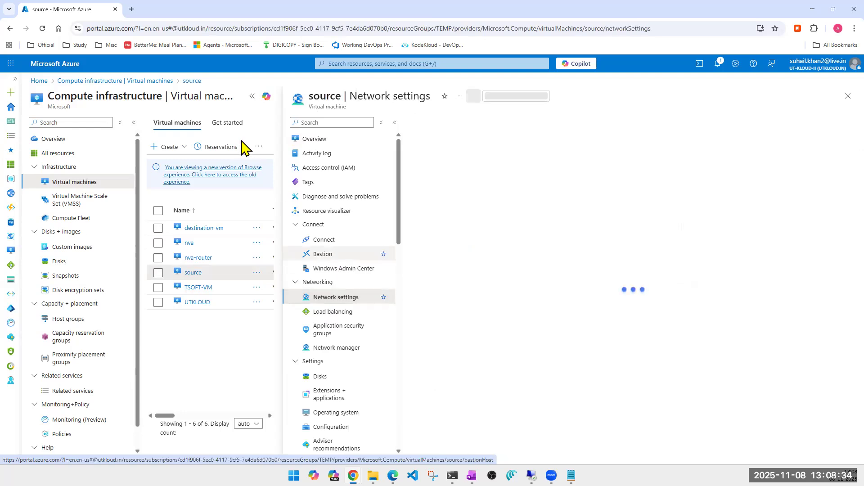
{"action": "left_click", "coordinate": [252, 98]}
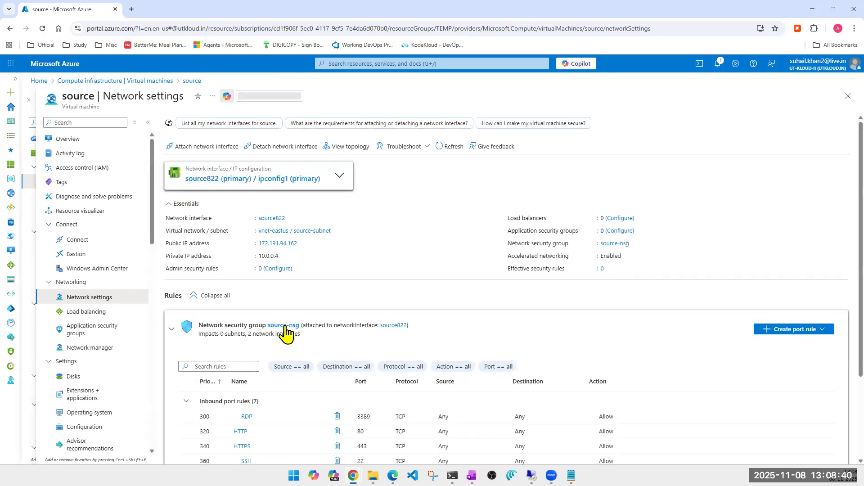
{"action": "left_click", "coordinate": [286, 327]}
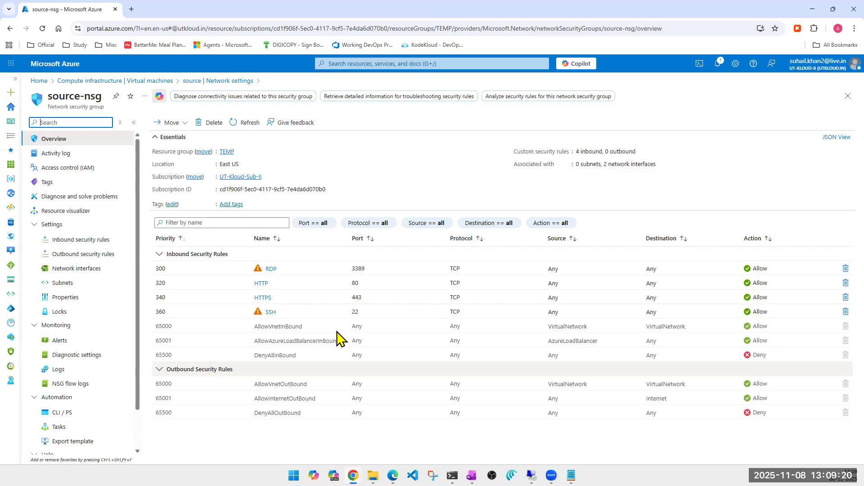
Highlight RDP in the Notepad notes, switch back to the portal, and highlight the AllowInternetOutBound rule in source-nsg.
{"action": "left_click", "coordinate": [571, 476]}
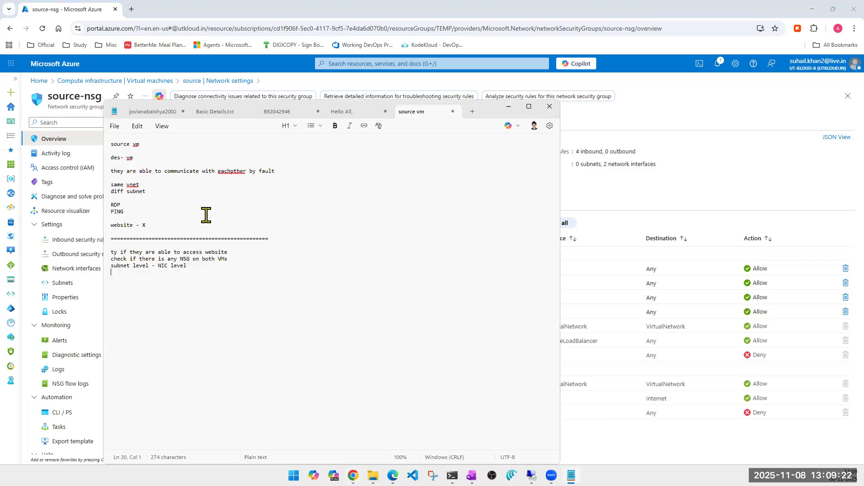
{"action": "left_click", "coordinate": [115, 205]}
{"action": "double_click", "coordinate": [115, 206]}
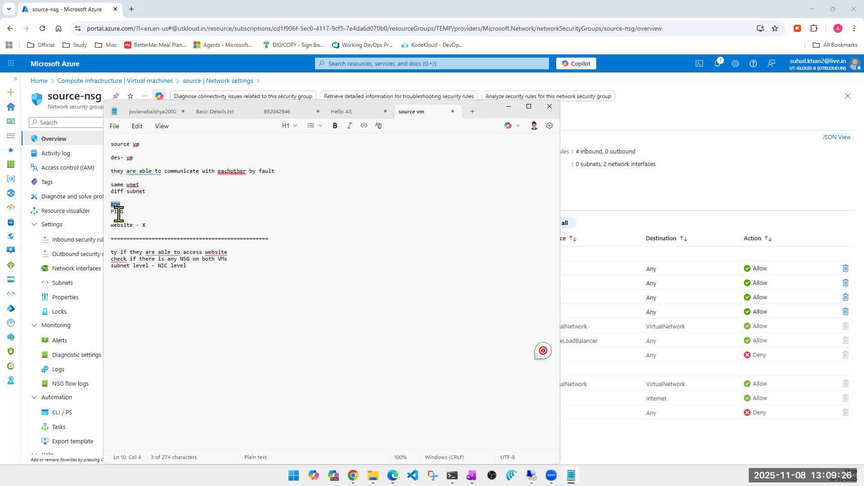
{"action": "left_click", "coordinate": [506, 109]}
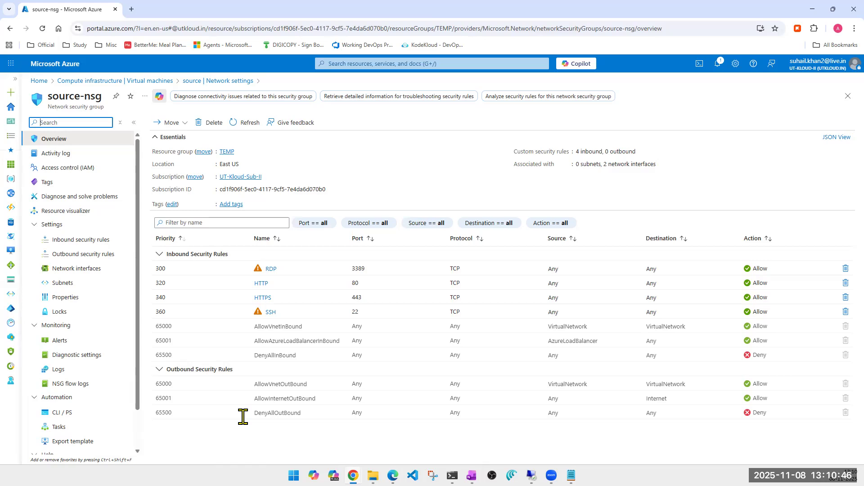
{"action": "double_click", "coordinate": [290, 399]}
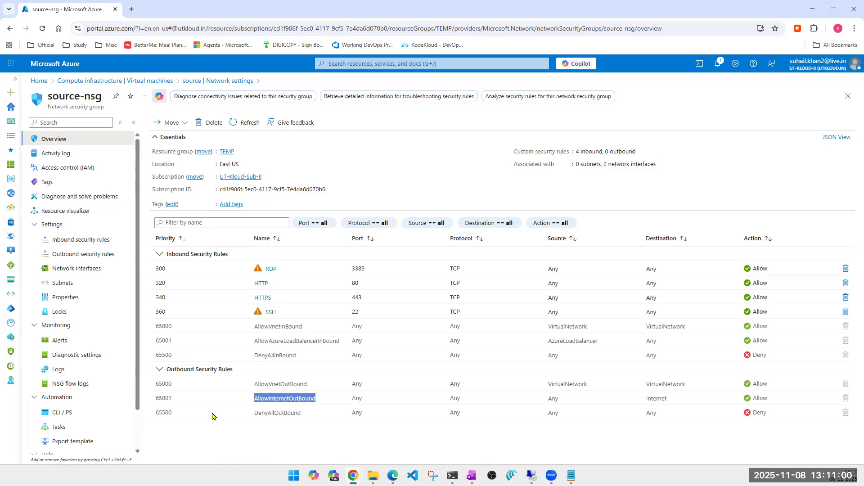
{"action": "left_click", "coordinate": [233, 434]}
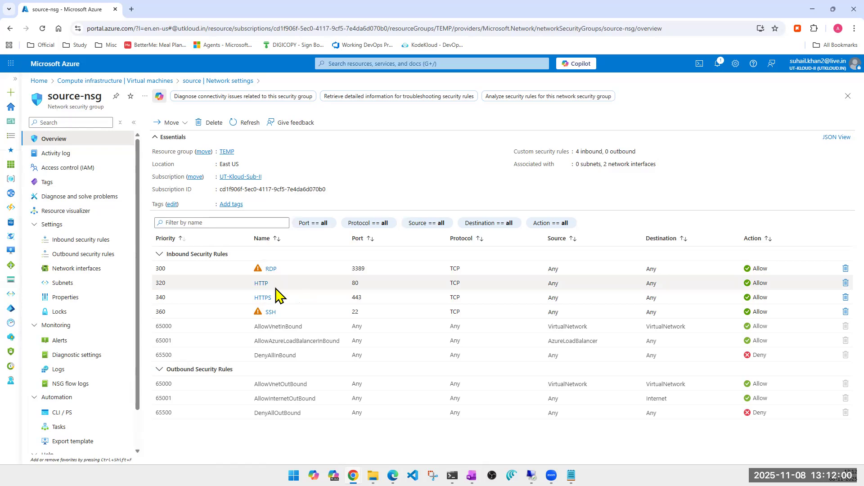
Start a new outbound security rule on source-nsg with IP Addresses as its source.
{"action": "left_click", "coordinate": [62, 255]}
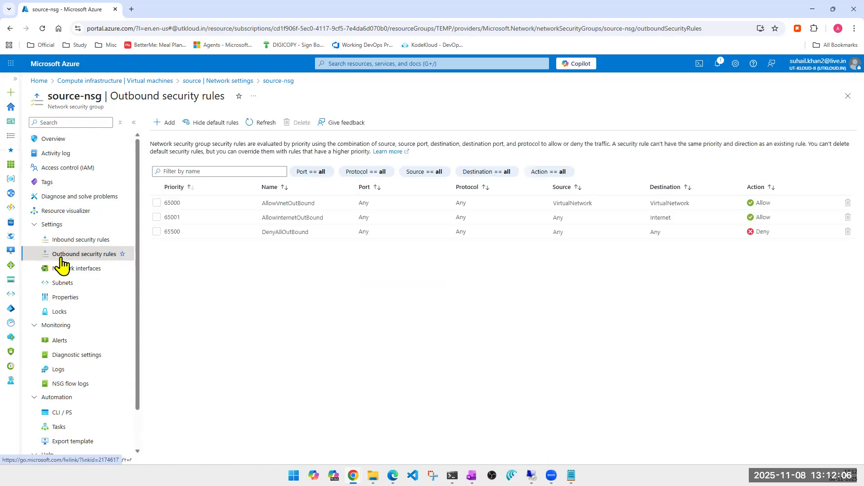
{"action": "left_click", "coordinate": [169, 125]}
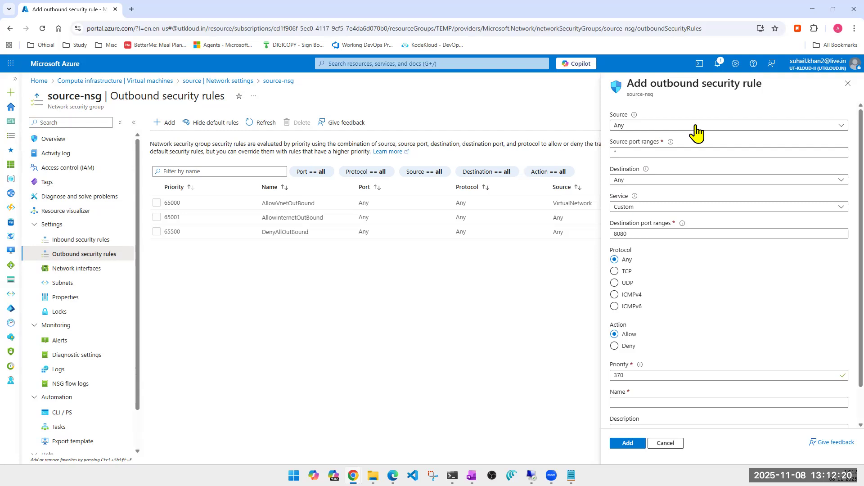
{"action": "left_click", "coordinate": [697, 132]}
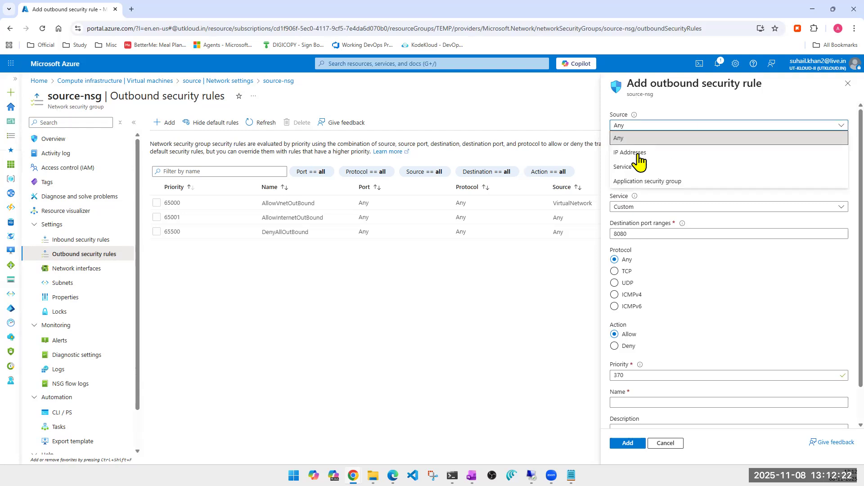
{"action": "left_click", "coordinate": [635, 153]}
{"action": "left_click", "coordinate": [697, 154]}
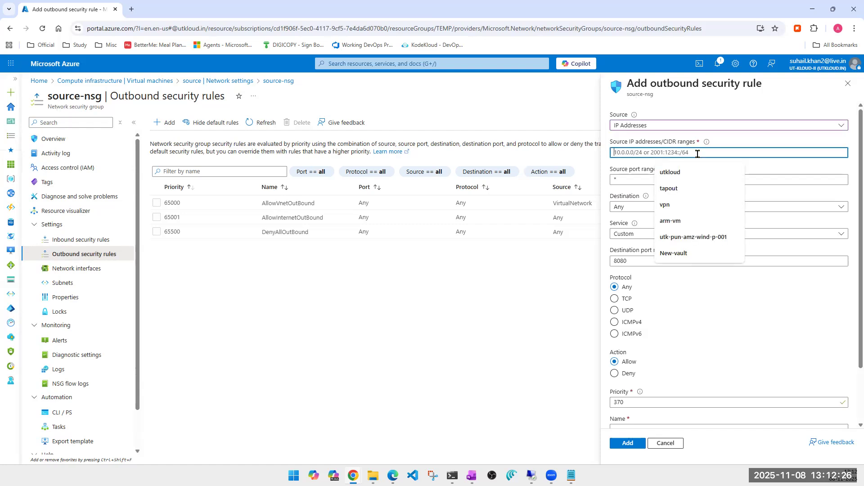
Switch to the source VM's Remote Desktop session, run ipconfig in PowerShell, and minimize the destination VM's session window.
{"action": "mouse_move", "coordinate": [532, 476]}
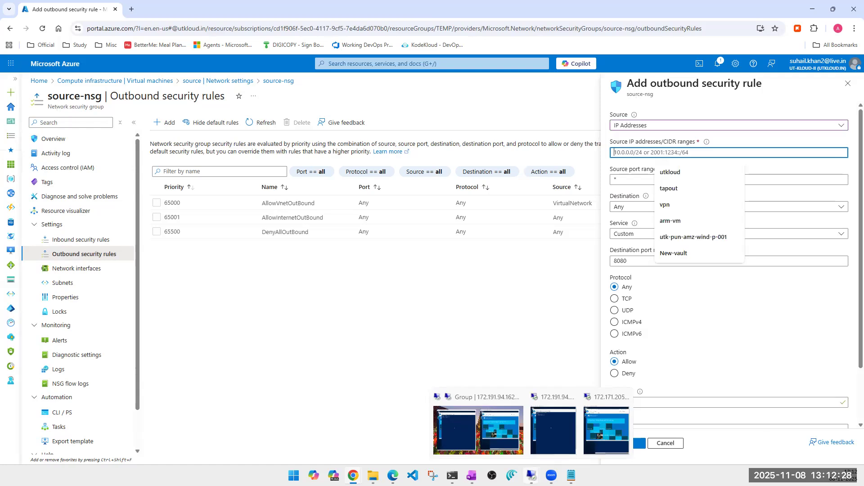
{"action": "left_click", "coordinate": [455, 437]}
{"action": "left_click", "coordinate": [251, 247]}
{"action": "type", "text": "ipconfig"}
{"action": "key", "text": "Return"}
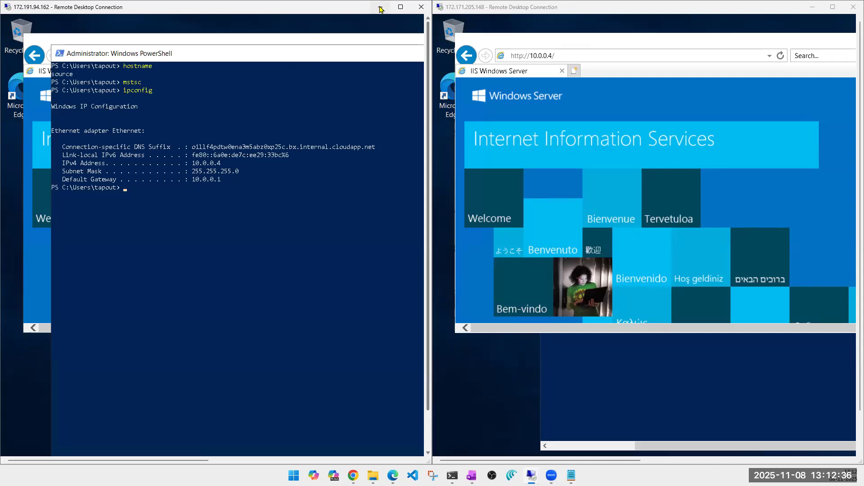
{"action": "left_click", "coordinate": [813, 7]}
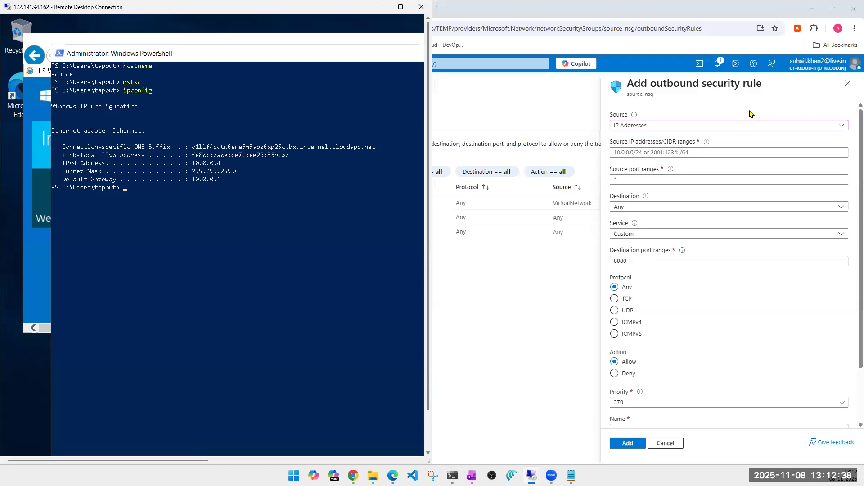
Return to the portal and set the outbound rule's source IP address to 10.0.0.4/32 and source port range to 80.
{"action": "left_click", "coordinate": [677, 153]}
{"action": "type", "text": "10.0.0.4"}
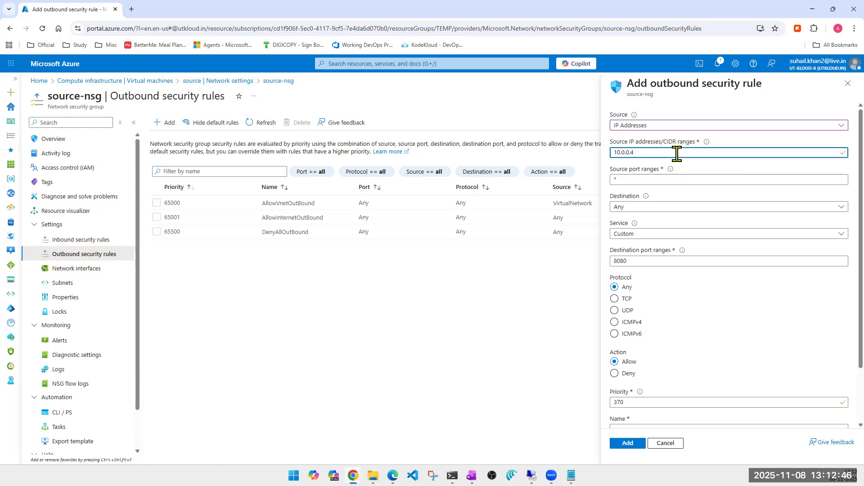
{"action": "type", "text": "/32"}
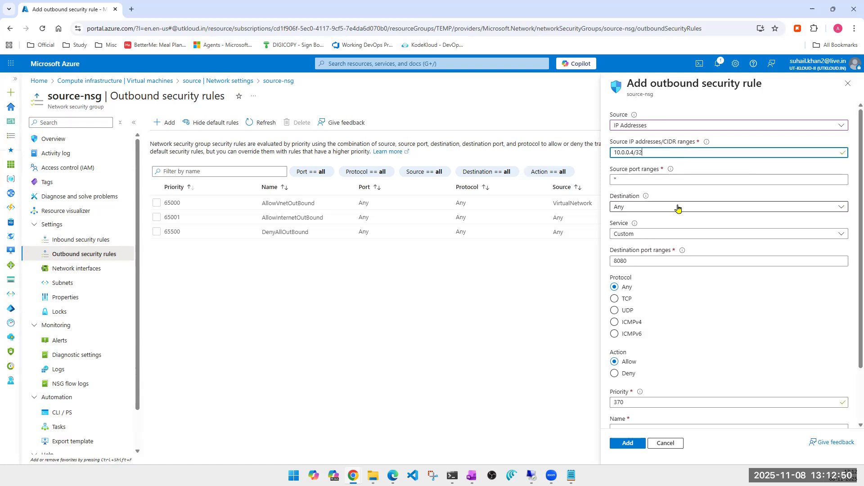
{"action": "left_click", "coordinate": [681, 179]}
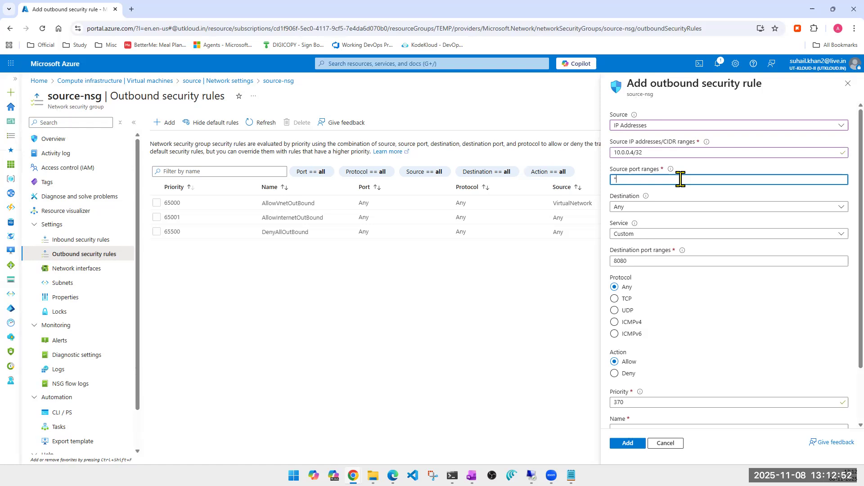
{"action": "mouse_move", "coordinate": [671, 171]}
{"action": "left_click_drag", "start_coordinate": [621, 179], "coordinate": [606, 184]}
{"action": "type", "text": "80"}
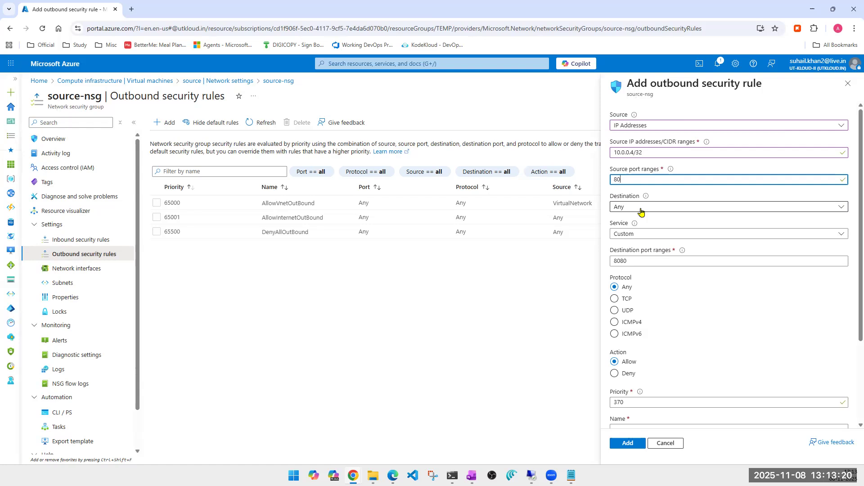
Set the outbound rule's destination to the IP address 10.0.20.4 and its service to HTTP.
{"action": "left_click", "coordinate": [641, 208]}
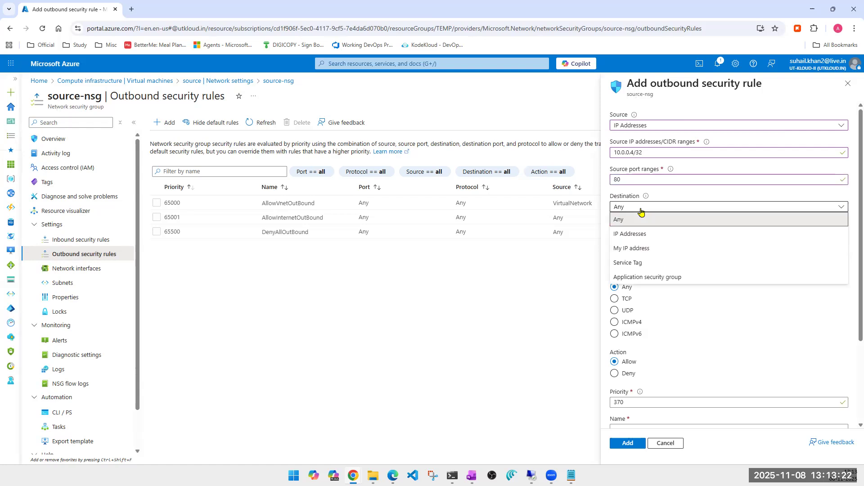
{"action": "left_click", "coordinate": [637, 233]}
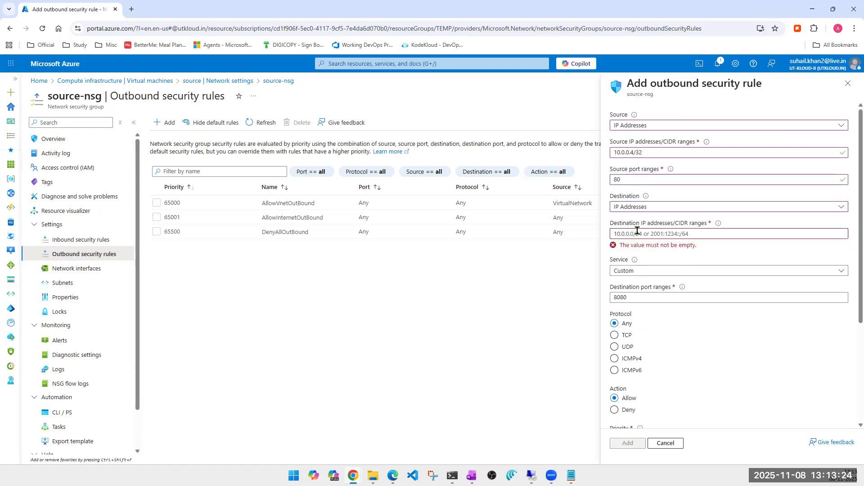
{"action": "left_click", "coordinate": [677, 236]}
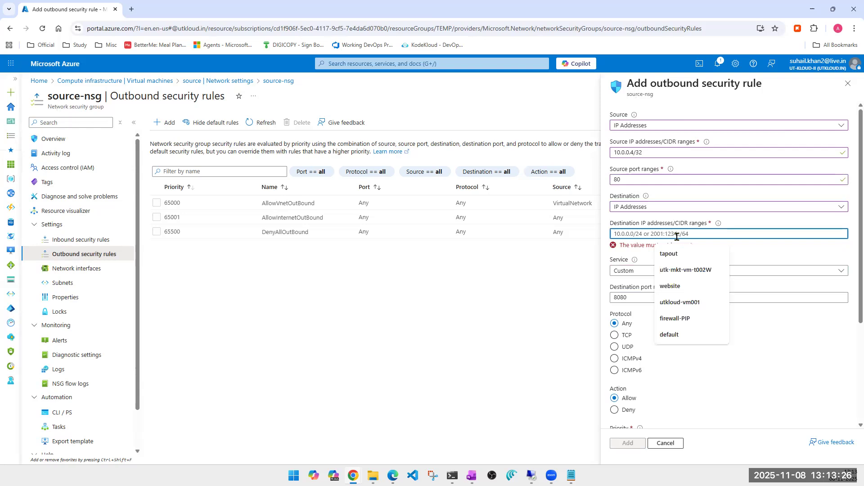
{"action": "type", "text": "10.0.20.4"}
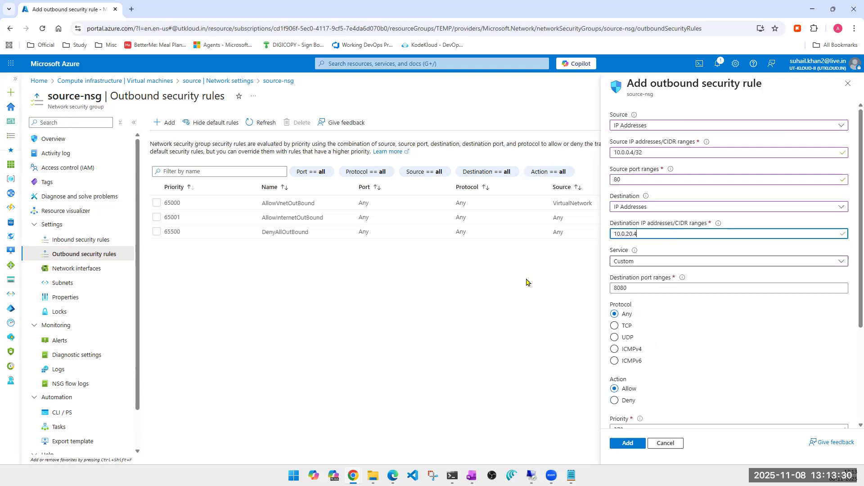
{"action": "left_click", "coordinate": [473, 288]}
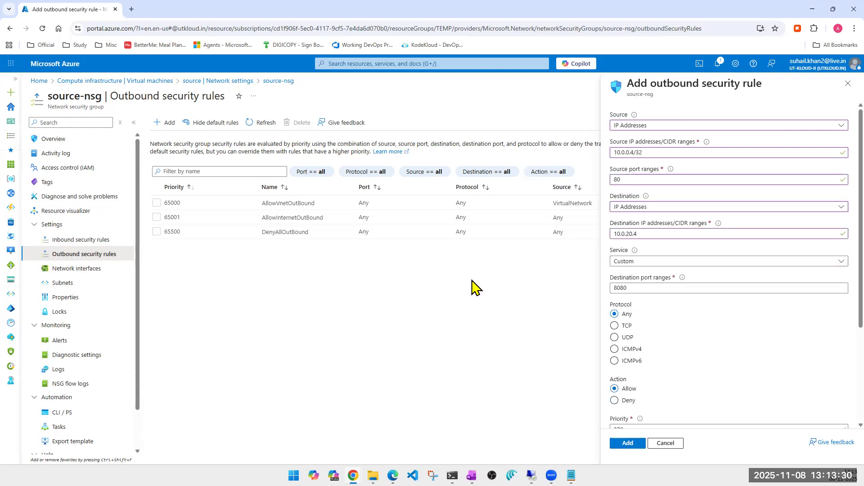
{"action": "left_click", "coordinate": [658, 262]}
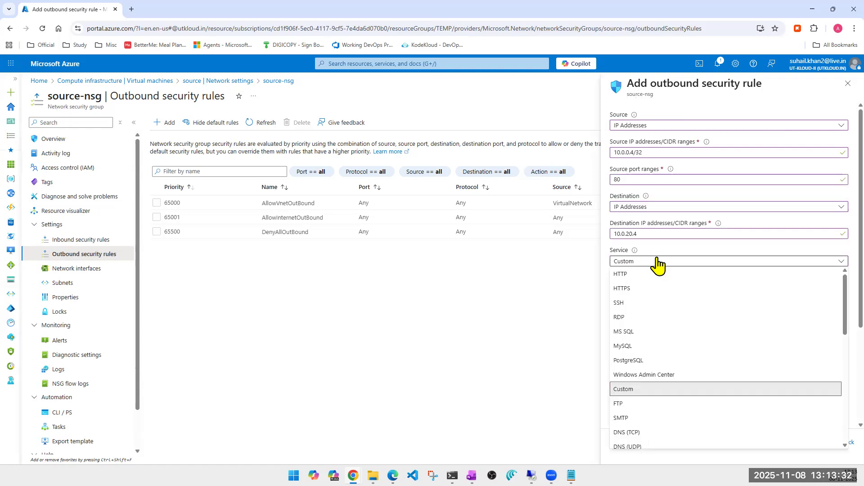
{"action": "left_click", "coordinate": [628, 276]}
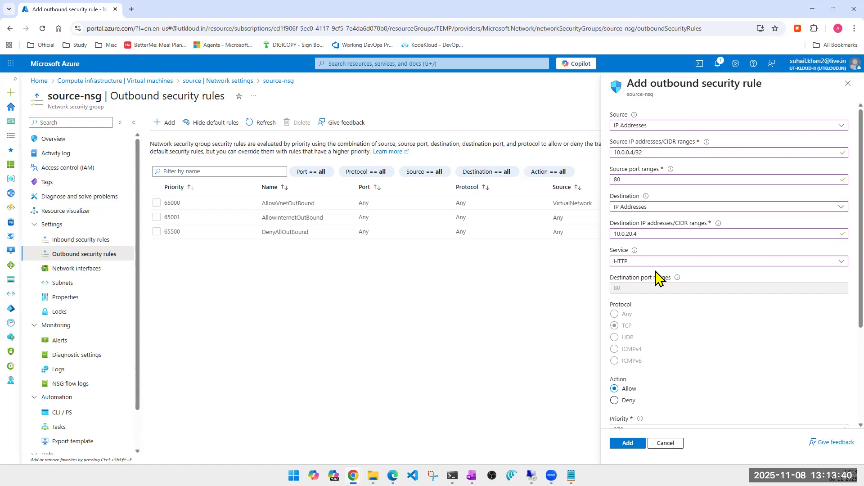
Set the outbound rule's action to Deny and name the rule http-internal-deny.
{"action": "scroll", "coordinate": [659, 276], "scroll_direction": "down", "scroll_amount": 2}
{"action": "scroll", "coordinate": [659, 279], "scroll_direction": "down", "scroll_amount": 1}
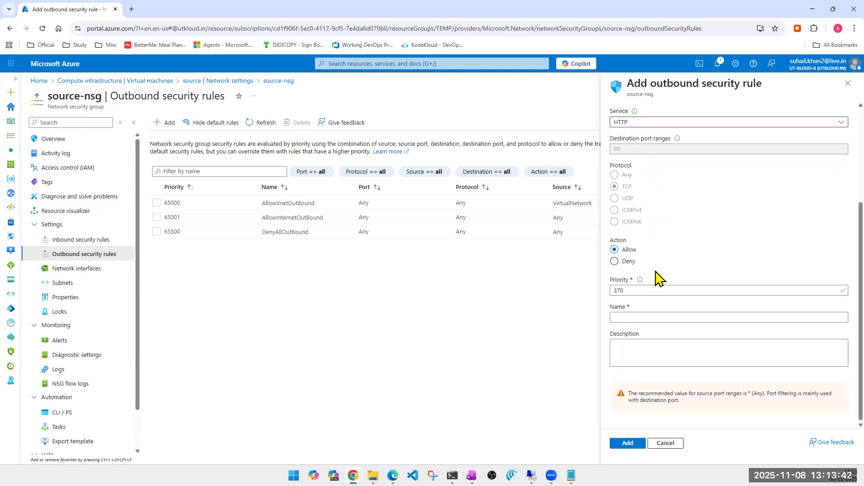
{"action": "scroll", "coordinate": [643, 271], "scroll_direction": "up", "scroll_amount": 4}
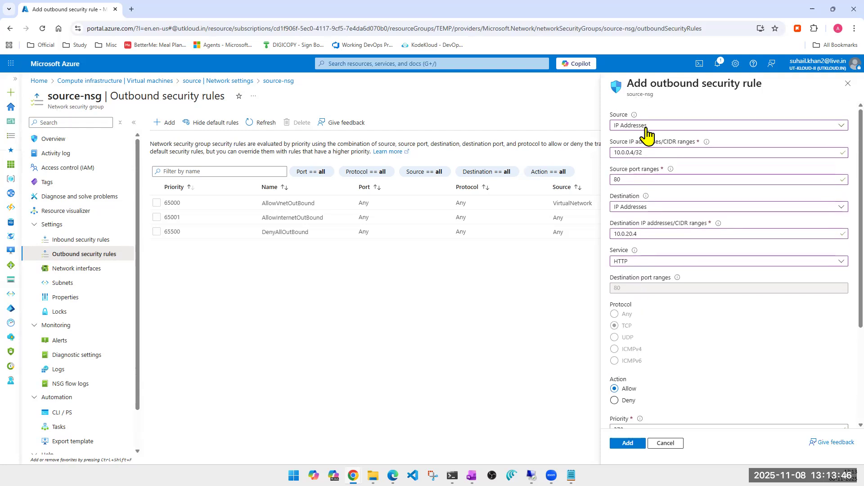
{"action": "scroll", "coordinate": [665, 313], "scroll_direction": "down", "scroll_amount": 3}
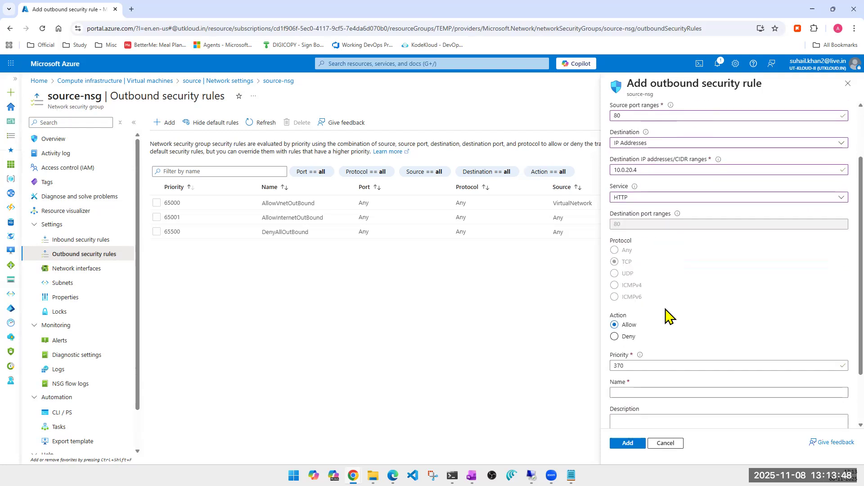
{"action": "left_click", "coordinate": [650, 336]}
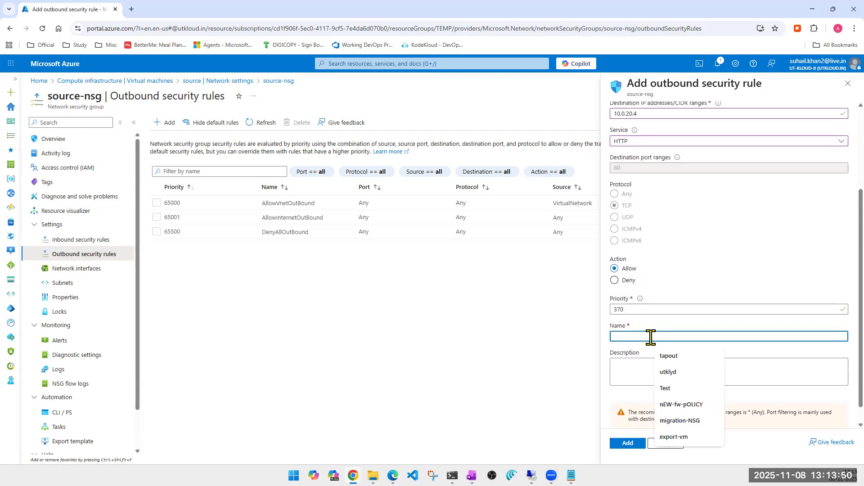
{"action": "type", "text": "allowhttp"}
{"action": "left_click", "coordinate": [623, 281]}
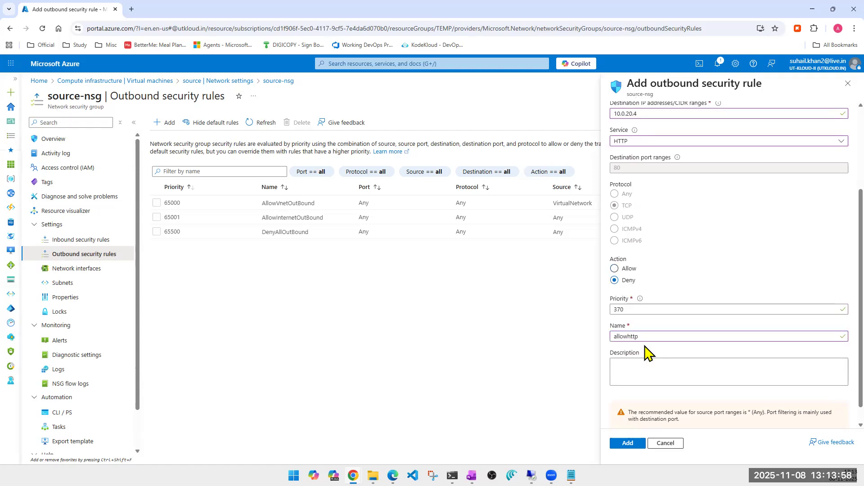
{"action": "left_click", "coordinate": [622, 336]}
{"action": "double_click", "coordinate": [622, 336]}
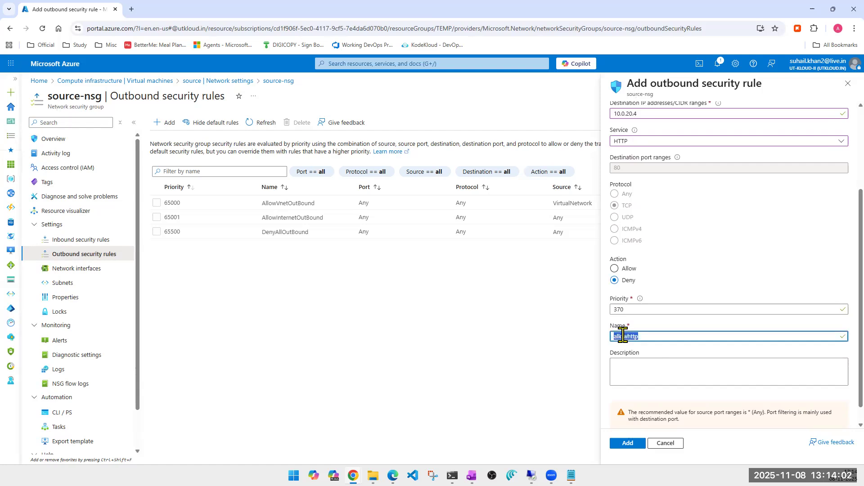
{"action": "type", "text": "jkdfgjergfjik"}
{"action": "double_click", "coordinate": [622, 336]}
{"action": "type", "text": "http-internal-den"}
{"action": "left_click", "coordinate": [635, 369]}
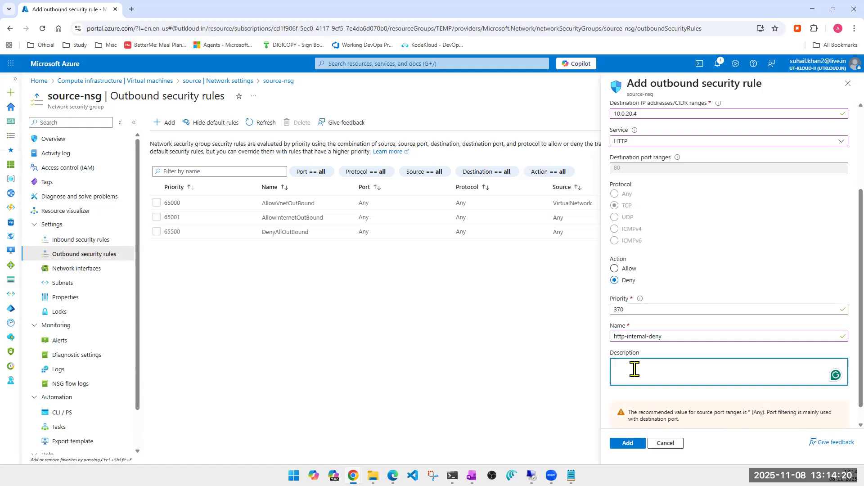
Review the settings of the http-internal-deny rule and add it to source-nsg.
{"action": "scroll", "coordinate": [634, 370], "scroll_direction": "down", "scroll_amount": 1}
{"action": "scroll", "coordinate": [636, 373], "scroll_direction": "up", "scroll_amount": 2}
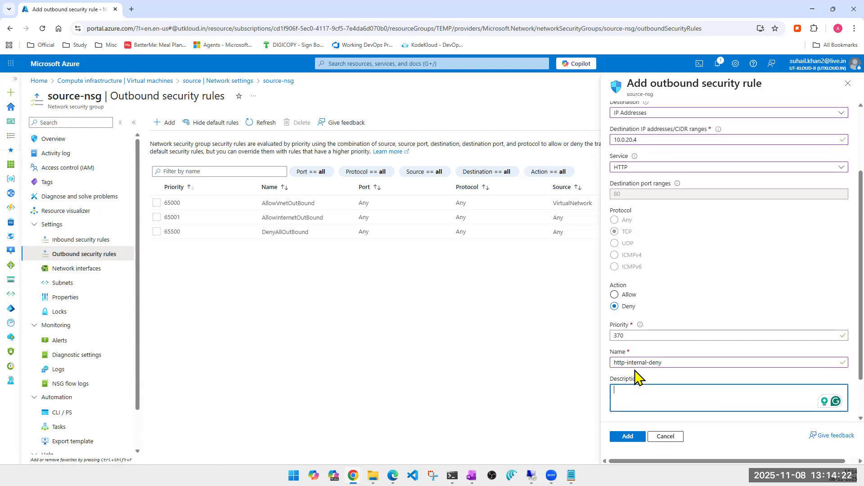
{"action": "scroll", "coordinate": [641, 397], "scroll_direction": "up", "scroll_amount": 5}
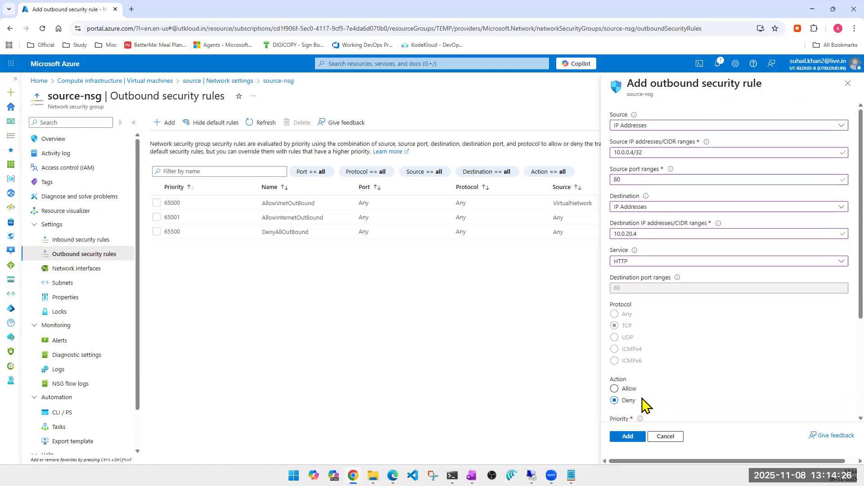
{"action": "scroll", "coordinate": [643, 399], "scroll_direction": "down", "scroll_amount": 6}
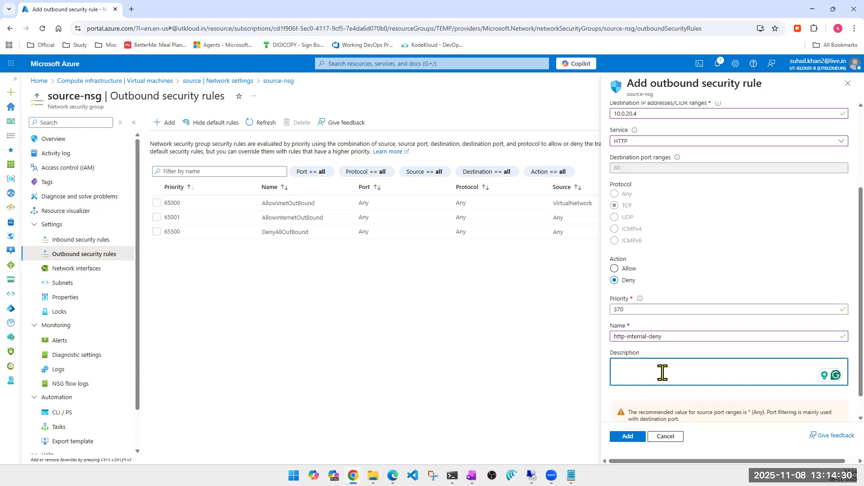
{"action": "scroll", "coordinate": [661, 371], "scroll_direction": "down", "scroll_amount": 1}
{"action": "scroll", "coordinate": [675, 252], "scroll_direction": "up", "scroll_amount": 6}
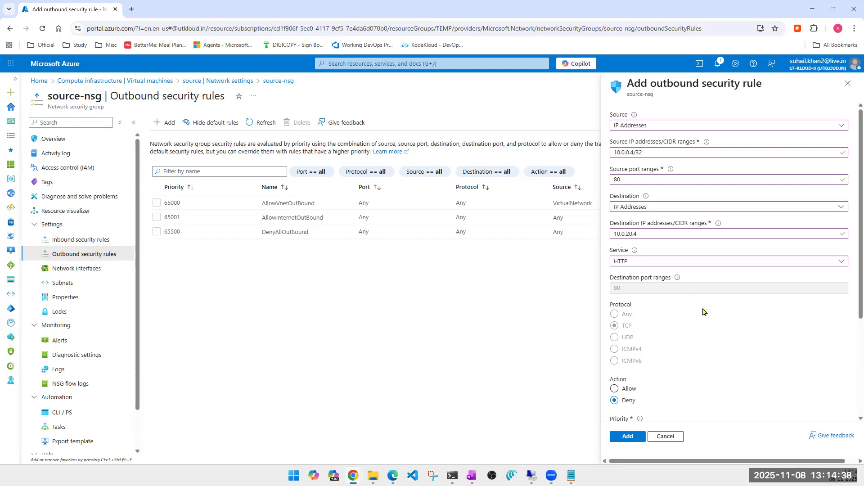
{"action": "scroll", "coordinate": [704, 312], "scroll_direction": "down", "scroll_amount": 6}
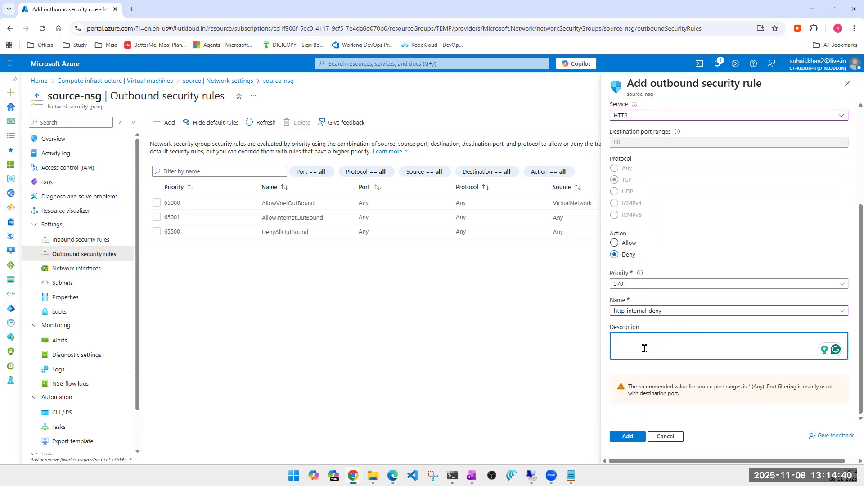
{"action": "left_click", "coordinate": [623, 436]}
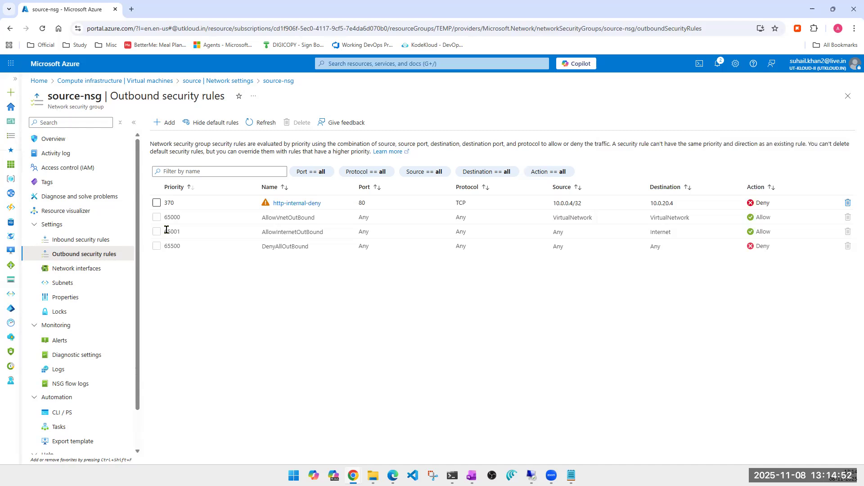
Highlight the AllowInternetOutBound rule and the http-internal-deny rule's priority, and switch to the Remote Desktop sessions.
{"action": "left_click_drag", "start_coordinate": [167, 230], "coordinate": [358, 233]}
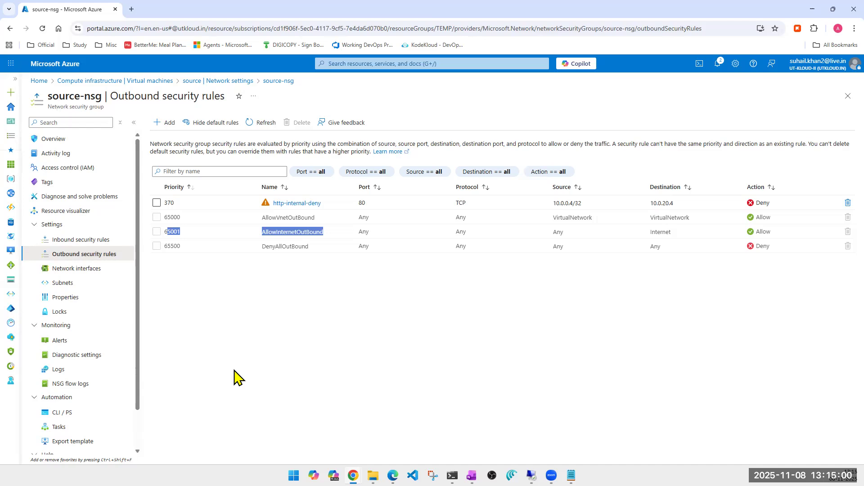
{"action": "double_click", "coordinate": [169, 204]}
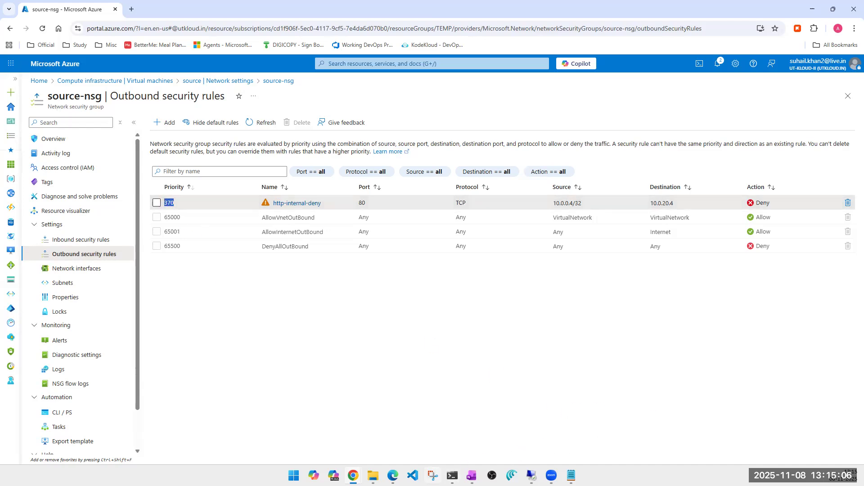
{"action": "mouse_move", "coordinate": [532, 476]}
{"action": "left_click", "coordinate": [493, 445]}
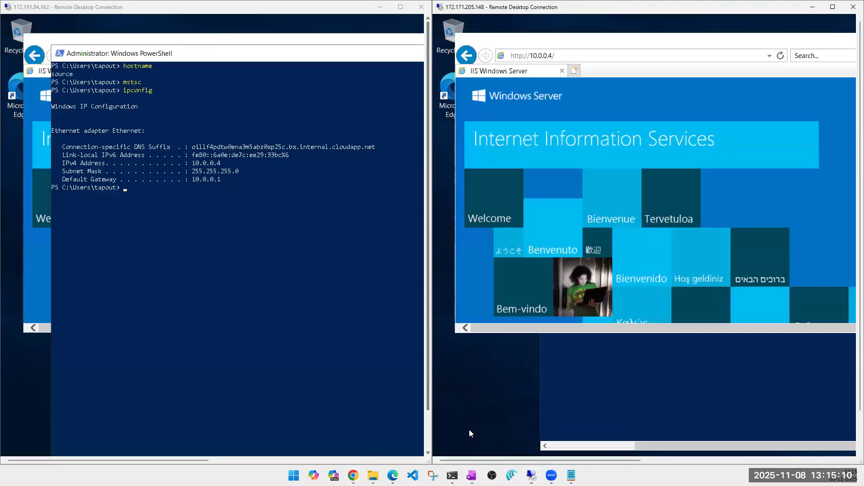
Bring Internet Explorer forward in the source VM's session, dismiss its blocked-content warning, and close the browser.
{"action": "left_click", "coordinate": [44, 266]}
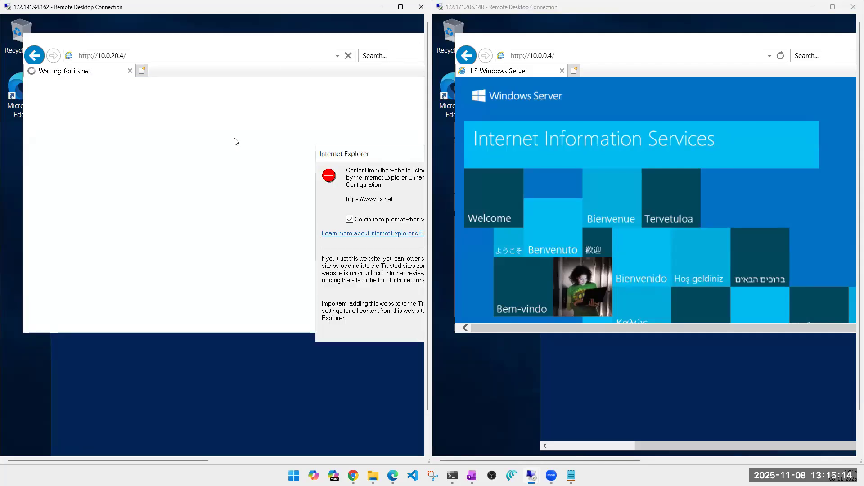
{"action": "left_click", "coordinate": [406, 138]}
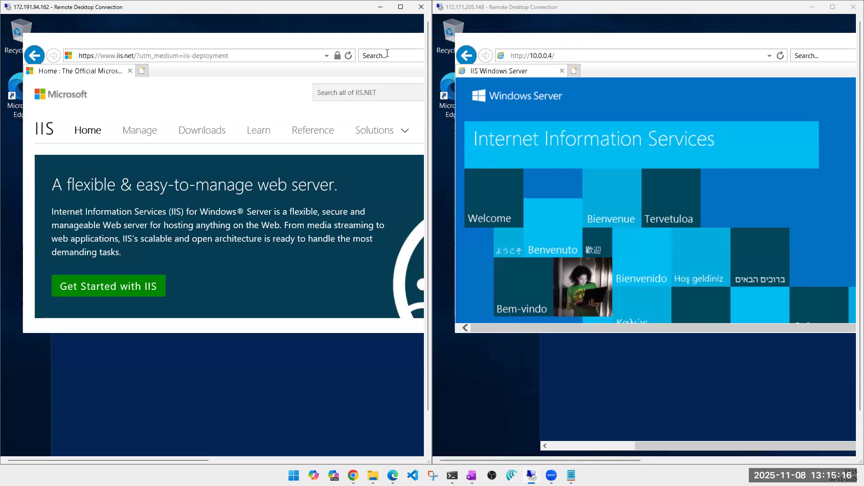
{"action": "left_click_drag", "start_coordinate": [271, 51], "coordinate": [271, 50]}
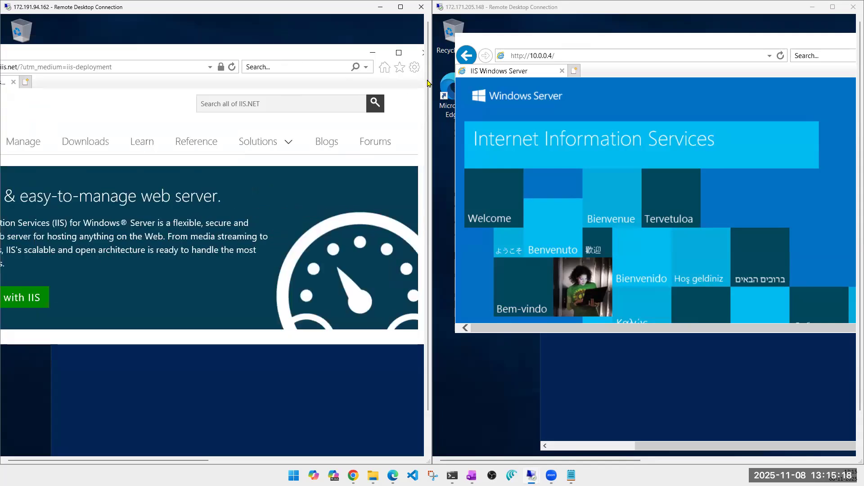
{"action": "double_click", "coordinate": [304, 49]}
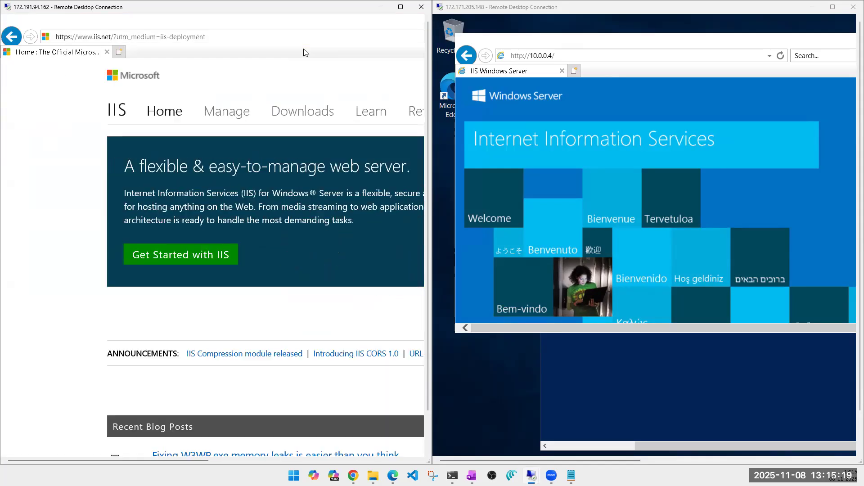
{"action": "double_click", "coordinate": [284, 20]}
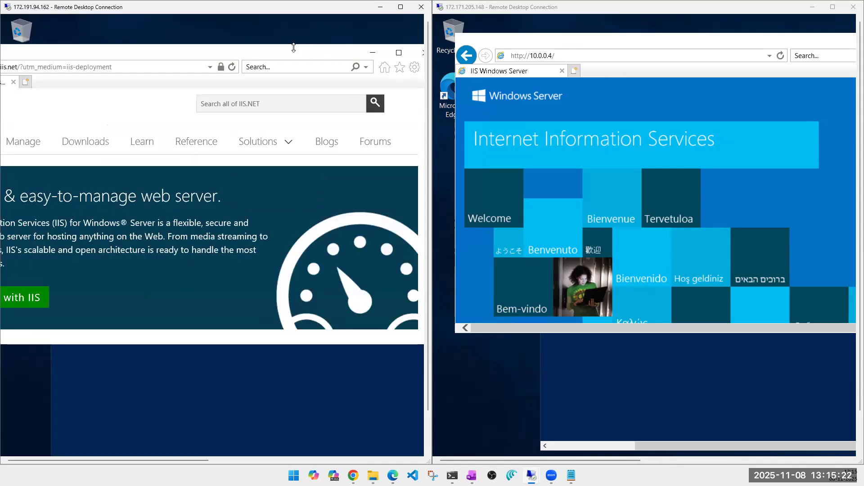
{"action": "left_click", "coordinate": [414, 68]}
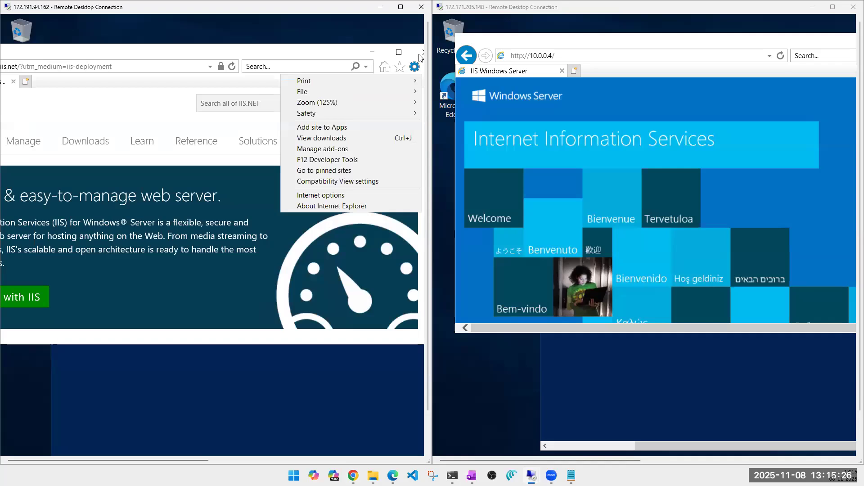
{"action": "left_click", "coordinate": [423, 55]}
{"action": "left_click", "coordinate": [422, 55]}
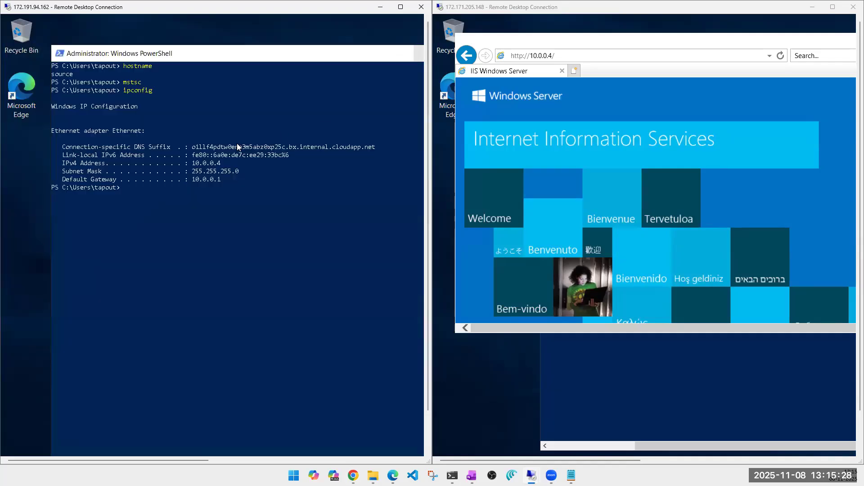
Launch Microsoft Edge on the source VM and go through its welcome screens without signing in or importing Google data.
{"action": "left_click", "coordinate": [16, 115]}
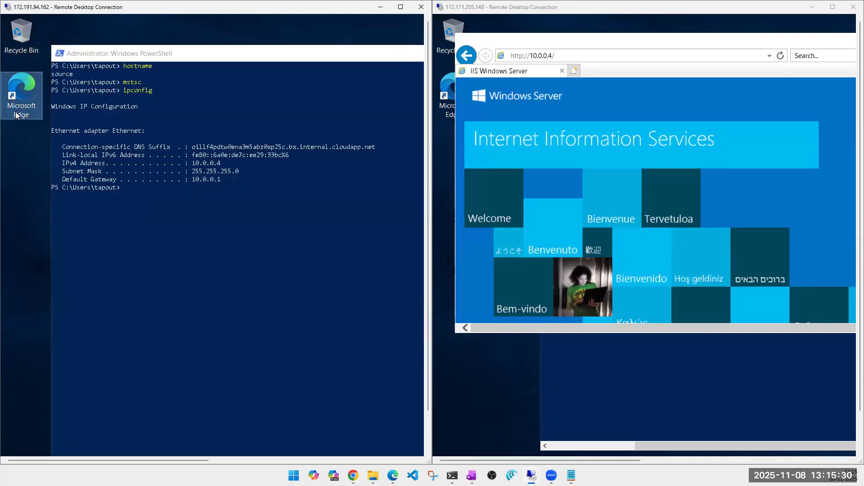
{"action": "double_click", "coordinate": [17, 115]}
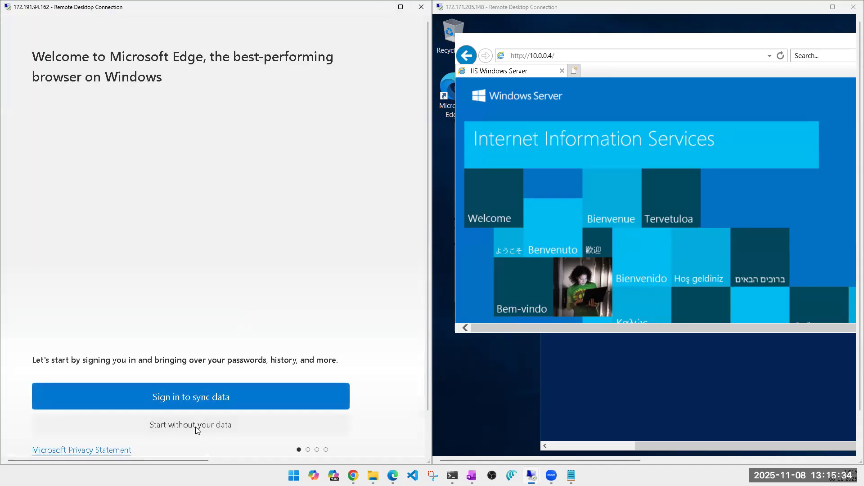
{"action": "left_click", "coordinate": [197, 431]}
{"action": "left_click", "coordinate": [128, 422]}
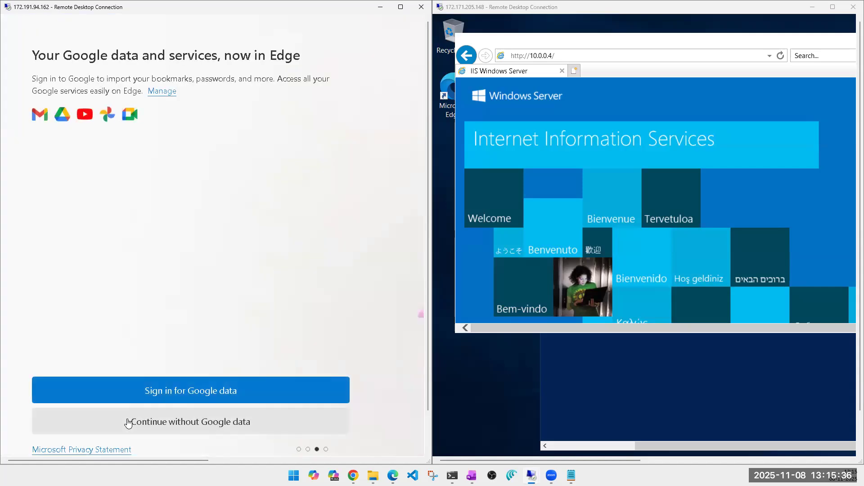
{"action": "left_click", "coordinate": [182, 427]}
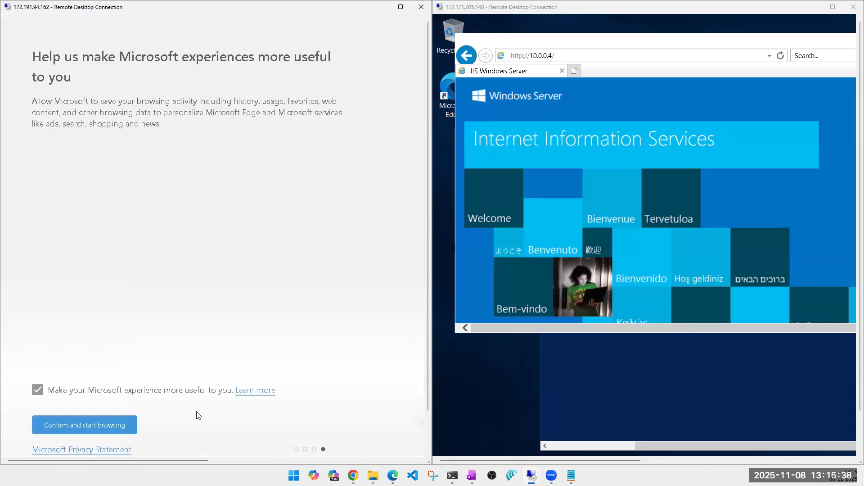
{"action": "left_click", "coordinate": [103, 428]}
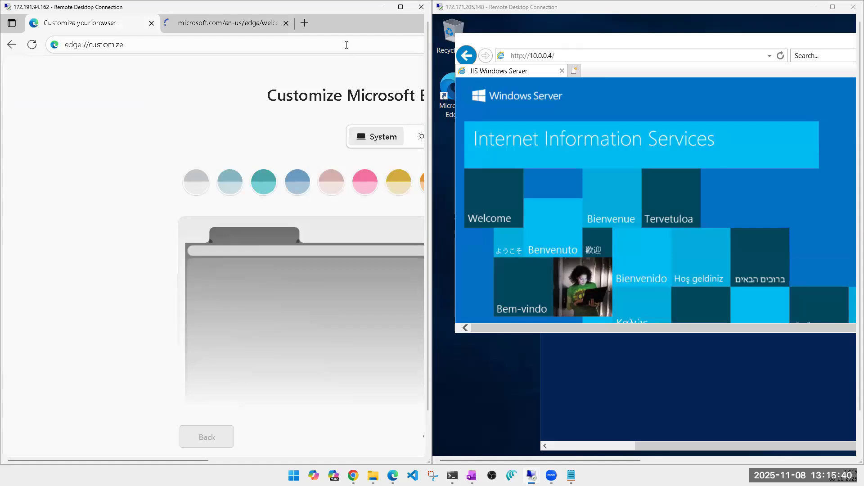
Open a new InPrivate window in Edge on the source VM and position it so its address bar is reachable.
{"action": "left_click_drag", "start_coordinate": [357, 34], "coordinate": [202, 76]}
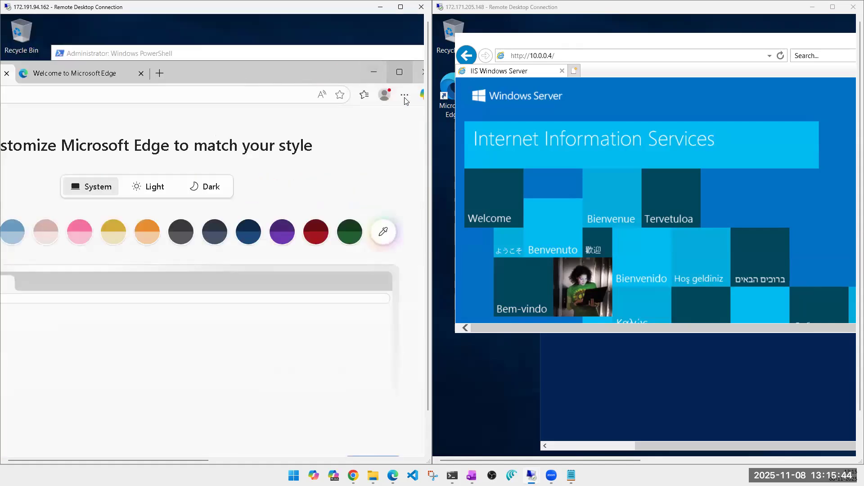
{"action": "left_click", "coordinate": [405, 94]}
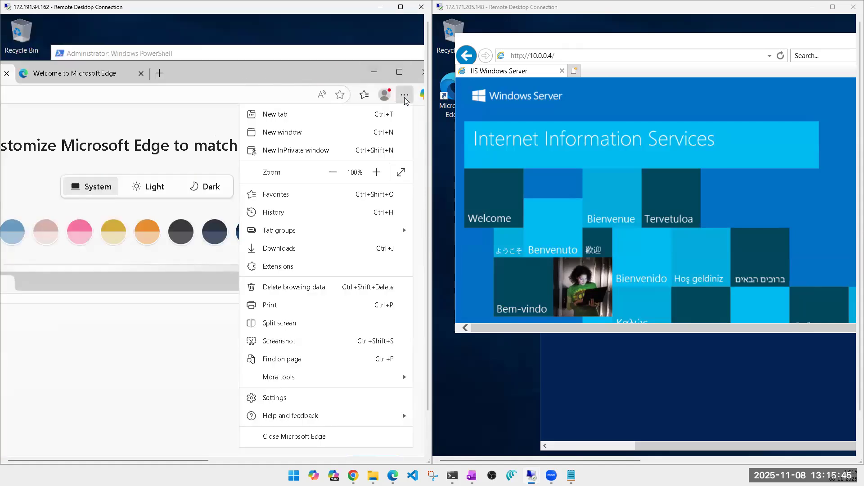
{"action": "left_click", "coordinate": [324, 151]}
{"action": "left_click_drag", "start_coordinate": [203, 74], "coordinate": [261, 68]}
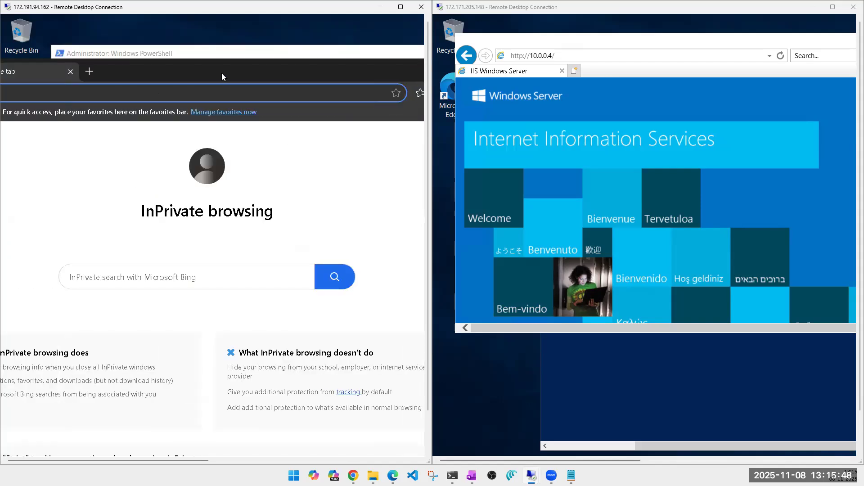
{"action": "double_click", "coordinate": [213, 74]}
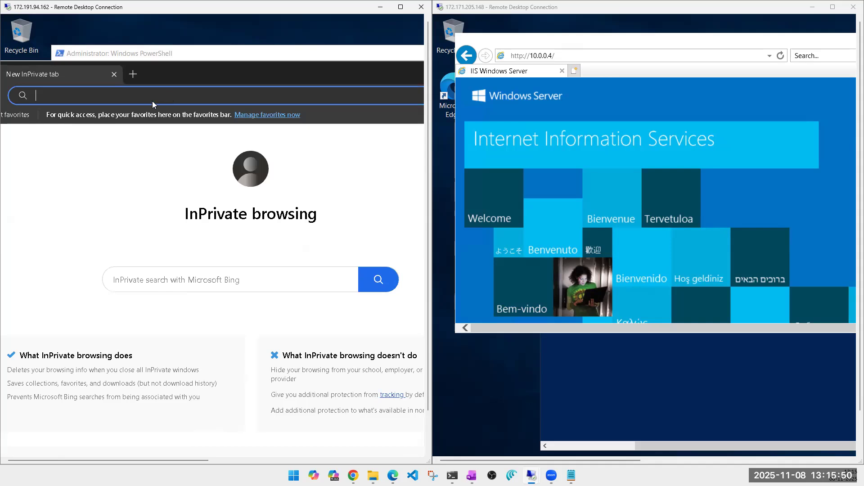
Launch mstsc from PowerShell on the source VM, start a Remote Desktop connection to 10.0.20.4, and dismiss it.
{"action": "left_click", "coordinate": [175, 52]}
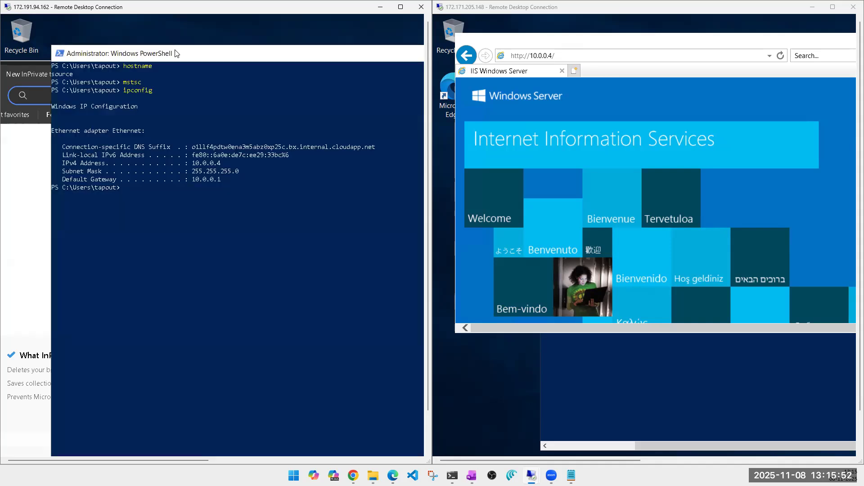
{"action": "left_click", "coordinate": [231, 263]}
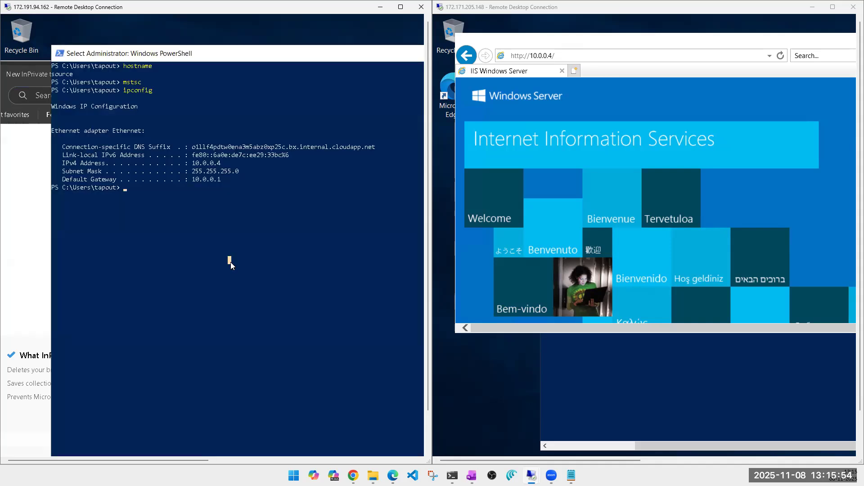
{"action": "type", "text": "mstsc"}
{"action": "key", "text": "Return"}
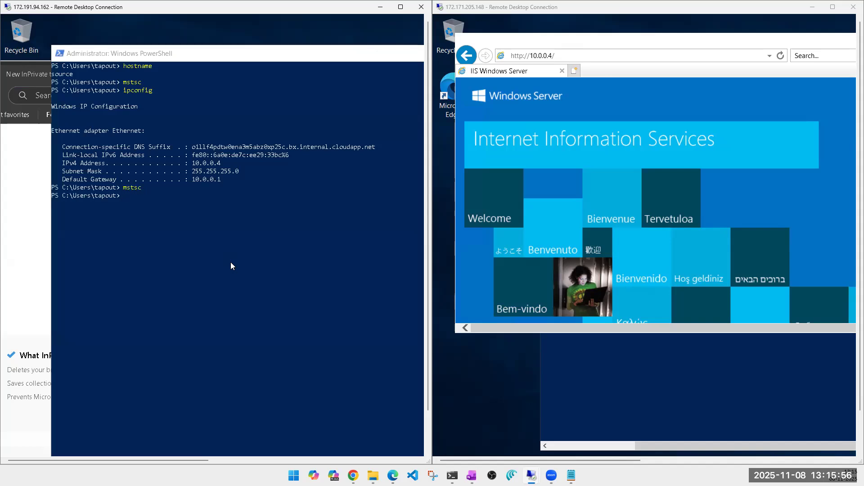
{"action": "type", "text": "10.0.20.4"}
{"action": "key", "text": "Return"}
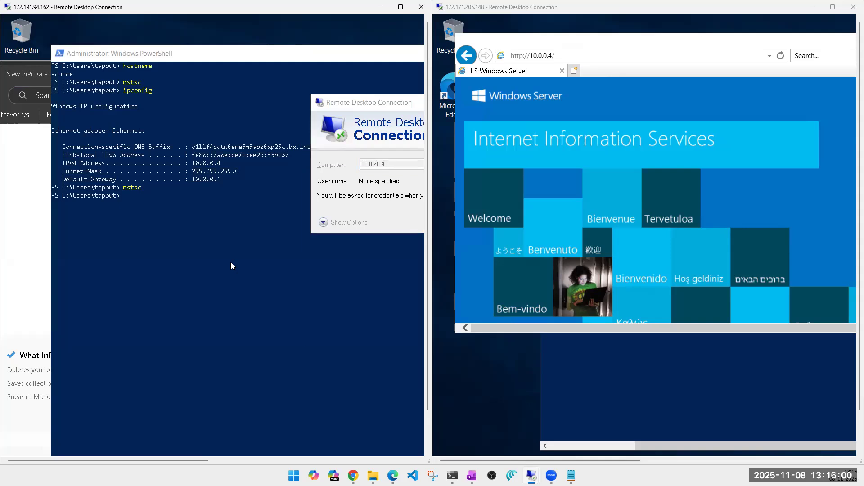
{"action": "left_click", "coordinate": [231, 266]}
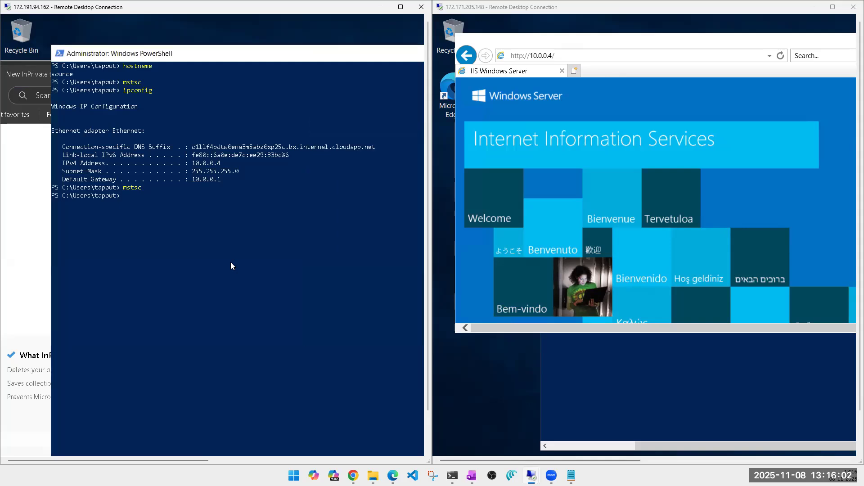
Ping 10.0.20.4 from PowerShell on the source VM.
{"action": "left_click", "coordinate": [231, 265]}
{"action": "type", "text": "ping 10.0.20.4"}
{"action": "key", "text": "Return"}
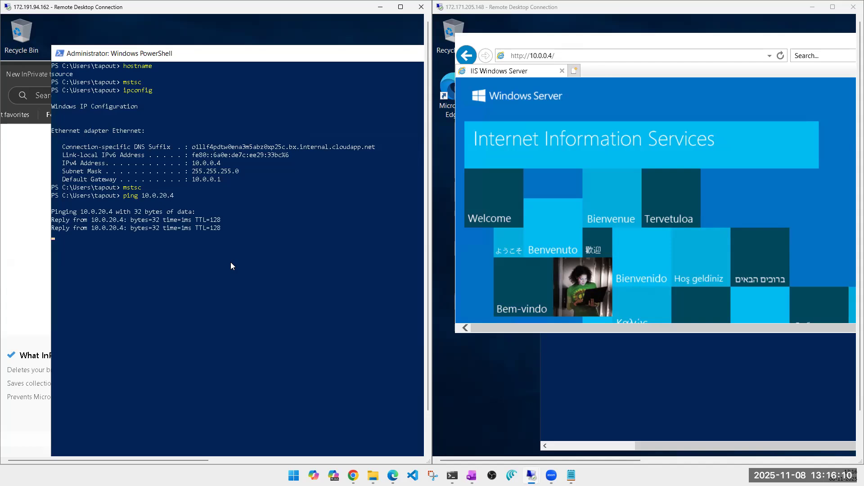
Browse to 10.0.20.4 in the source VM's InPrivate window and reload the page.
{"action": "left_click", "coordinate": [22, 210]}
{"action": "left_click", "coordinate": [114, 96]}
{"action": "type", "text": "10."}
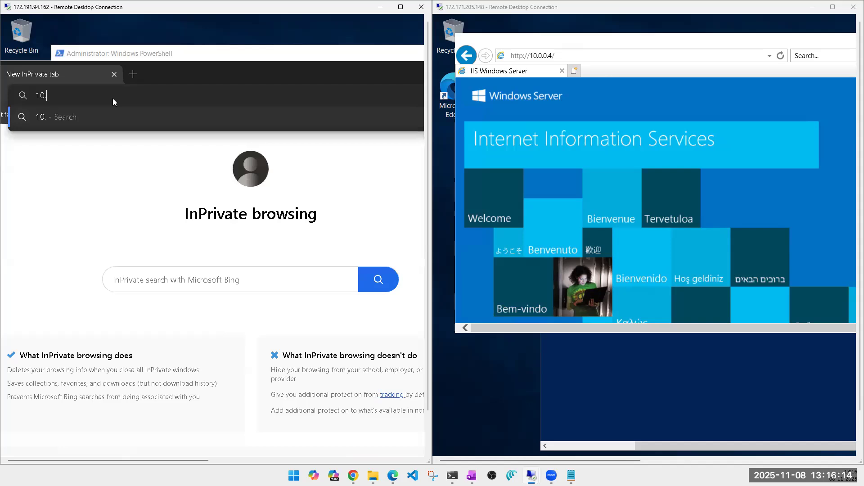
{"action": "type", "text": "0.20.4"}
{"action": "key", "text": "Return"}
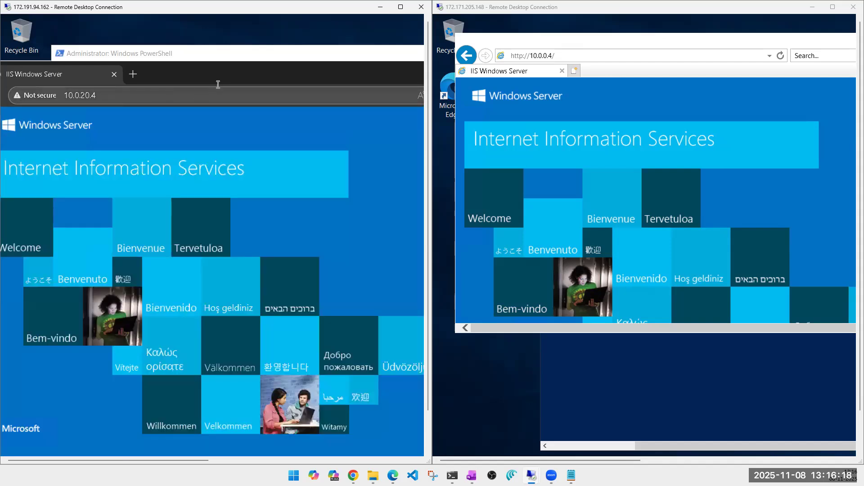
{"action": "left_click_drag", "start_coordinate": [217, 77], "coordinate": [266, 91]}
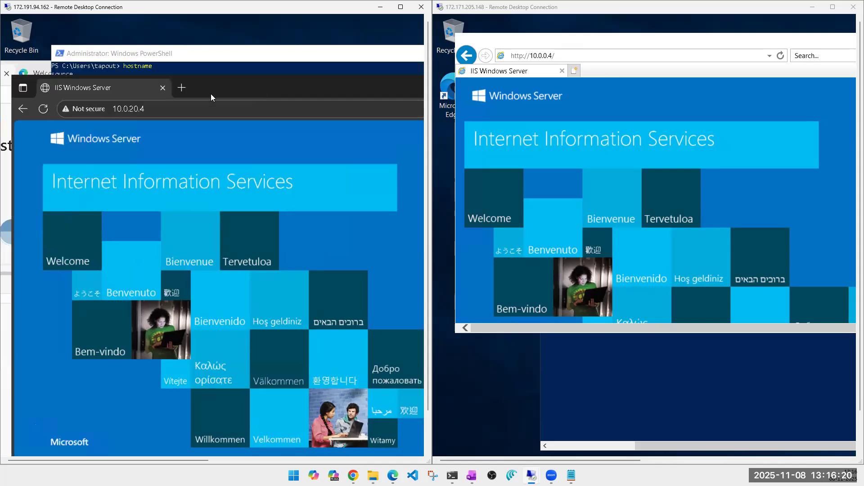
{"action": "left_click", "coordinate": [46, 111]}
Review the outbound rules of source-nsg in the Azure portal, close its page, and return to the Remote Desktop sessions.
{"action": "mouse_move", "coordinate": [353, 475]}
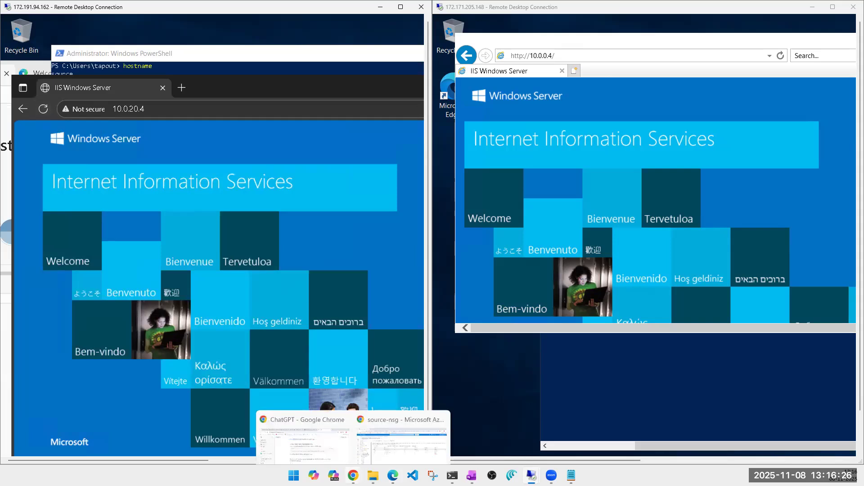
{"action": "left_click", "coordinate": [395, 446]}
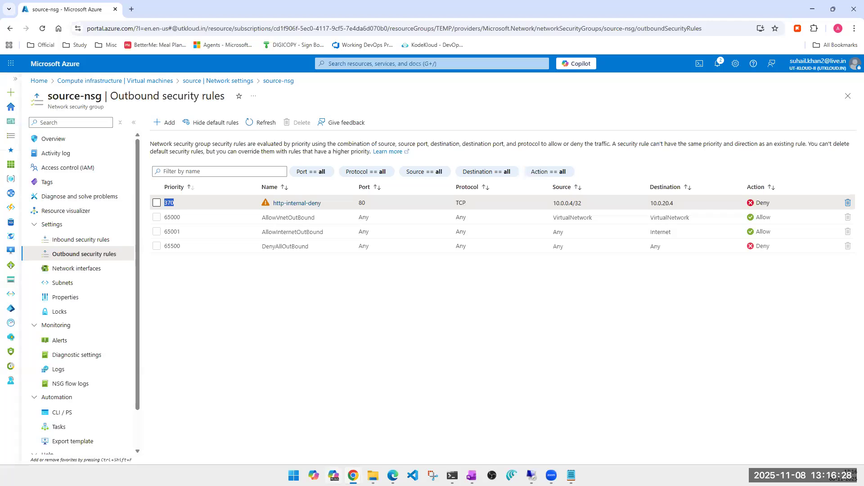
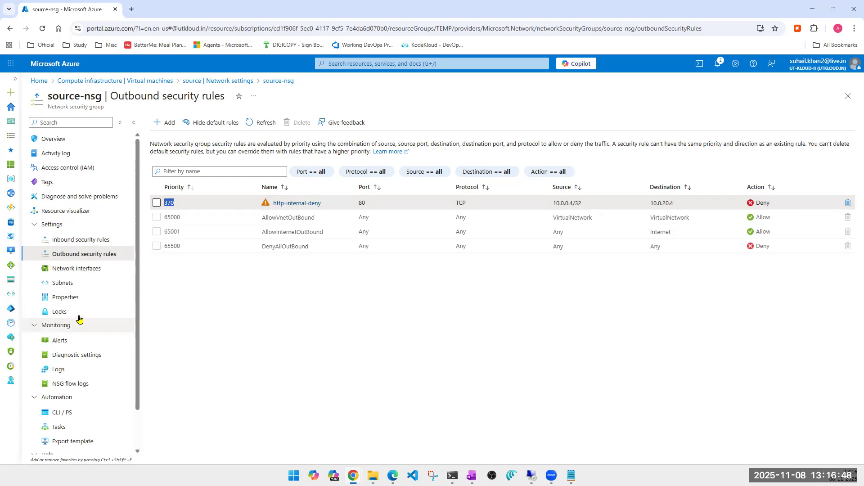
{"action": "left_click", "coordinate": [848, 103]}
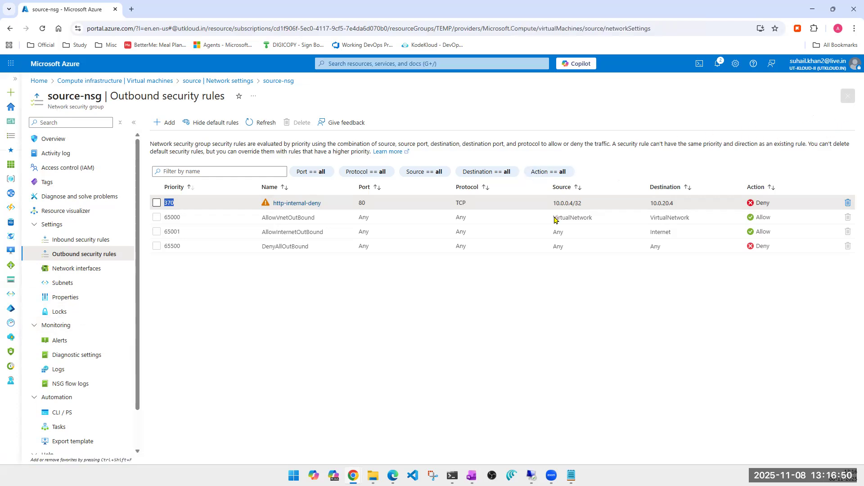
{"action": "left_click", "coordinate": [812, 9]}
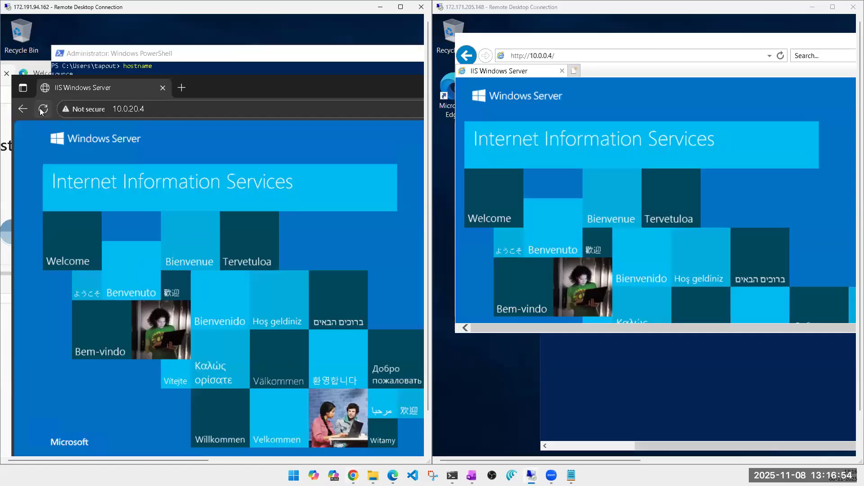
Load 10.0.0.4 again in Internet Explorer on the destination VM.
{"action": "left_click", "coordinate": [620, 56]}
{"action": "type", "text": "10.0.0."}
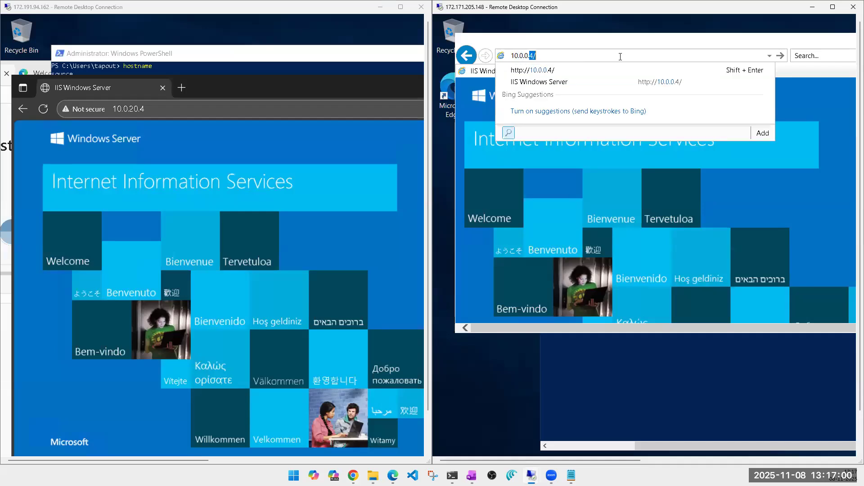
{"action": "key", "text": "Return"}
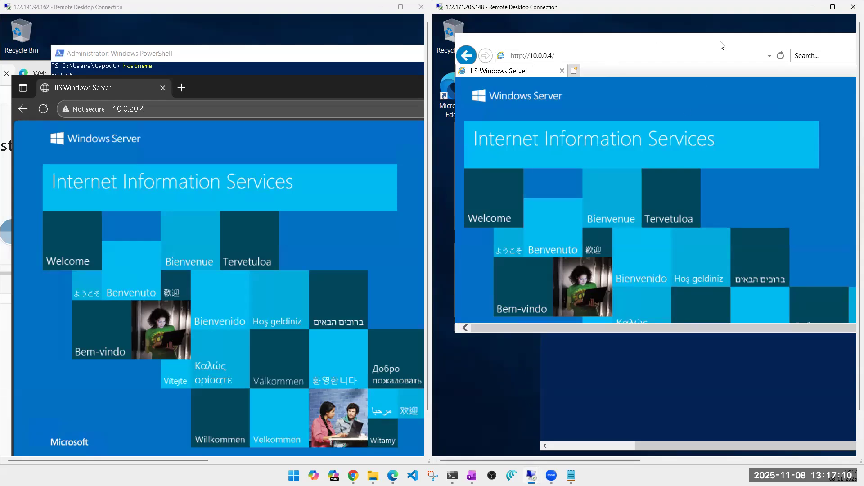
Reload the 10.0.20.4 page on the source VM and close its InPrivate window.
{"action": "left_click", "coordinate": [43, 109]}
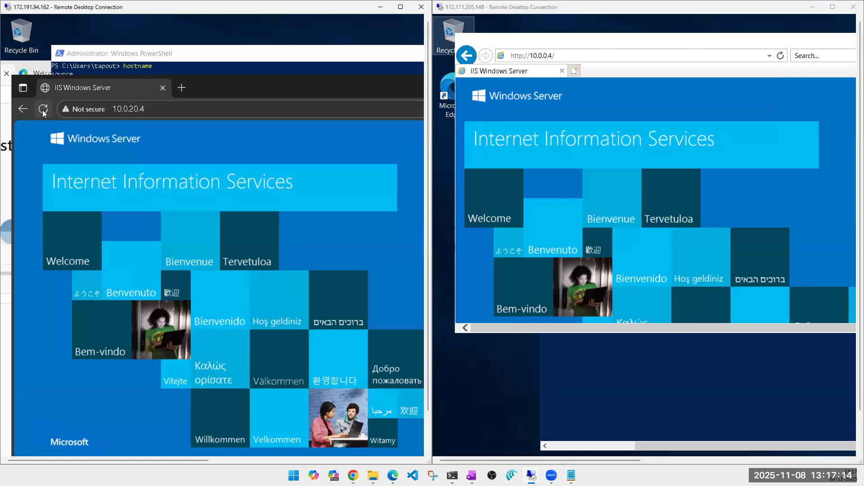
{"action": "left_click_drag", "start_coordinate": [299, 80], "coordinate": [218, 117]}
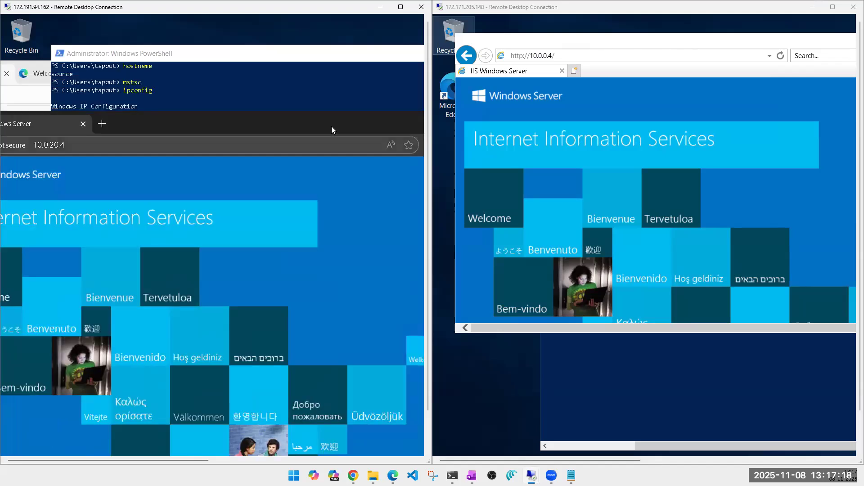
{"action": "left_click_drag", "start_coordinate": [331, 126], "coordinate": [190, 116]}
{"action": "left_click", "coordinate": [360, 112]}
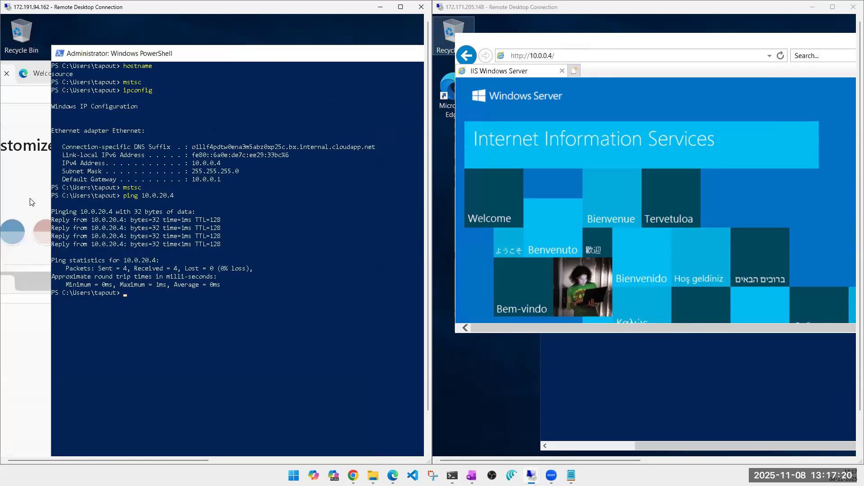
Open a fresh InPrivate window in Edge on the source VM and browse to 10.0.20.4.
{"action": "left_click", "coordinate": [23, 315]}
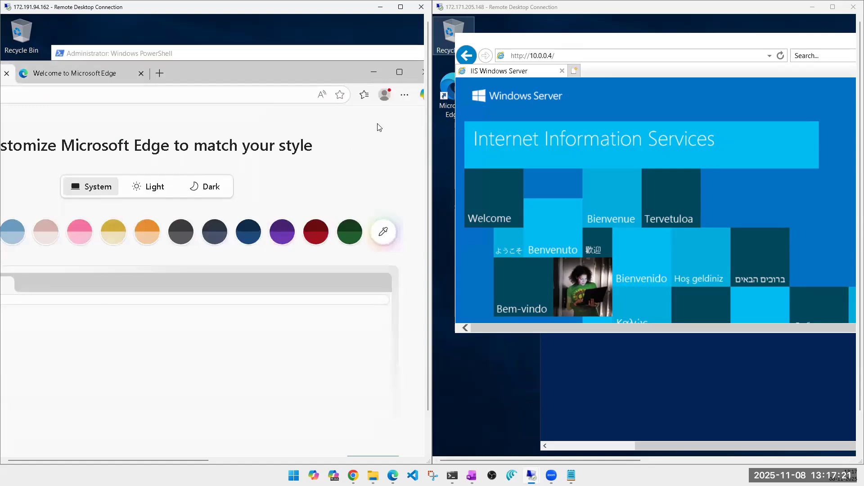
{"action": "left_click", "coordinate": [406, 96]}
{"action": "left_click", "coordinate": [301, 154]}
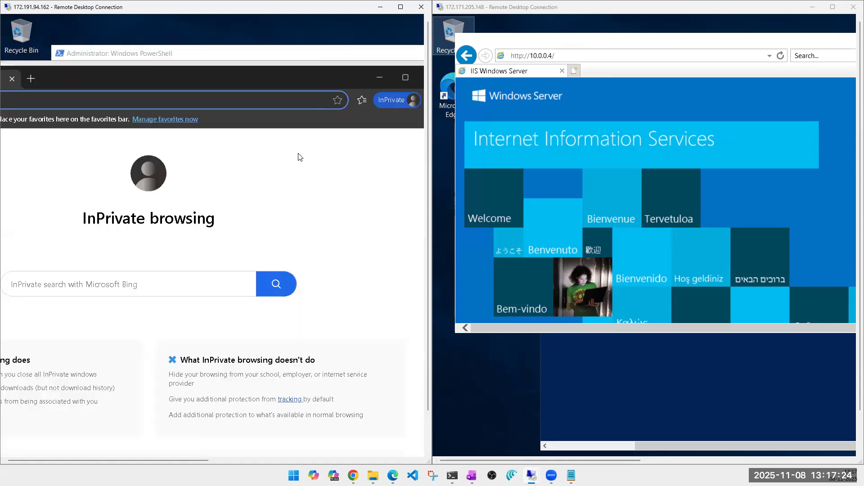
{"action": "left_click", "coordinate": [225, 99]}
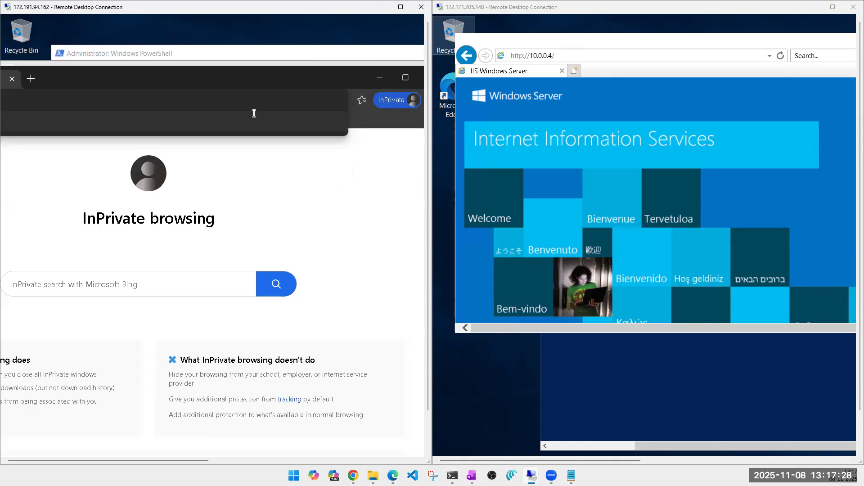
{"action": "left_click_drag", "start_coordinate": [244, 79], "coordinate": [296, 95]}
{"action": "left_click_drag", "start_coordinate": [189, 97], "coordinate": [213, 113]}
{"action": "left_click", "coordinate": [171, 129]}
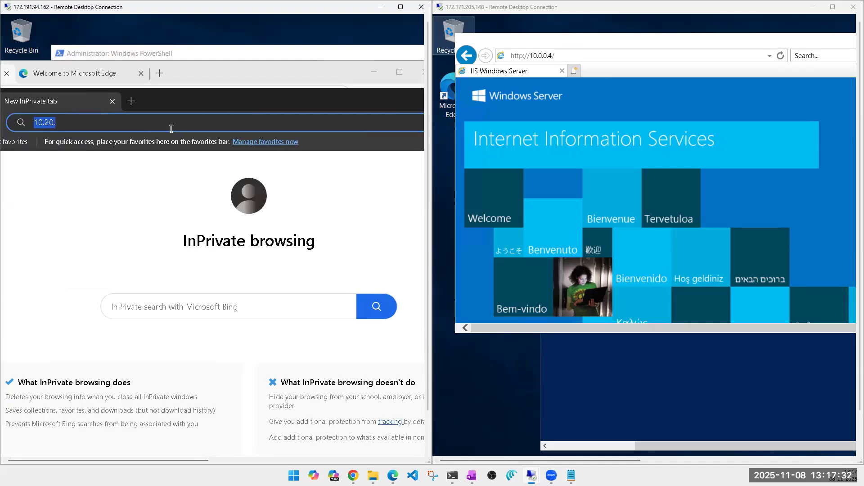
{"action": "type", "text": "10.0."}
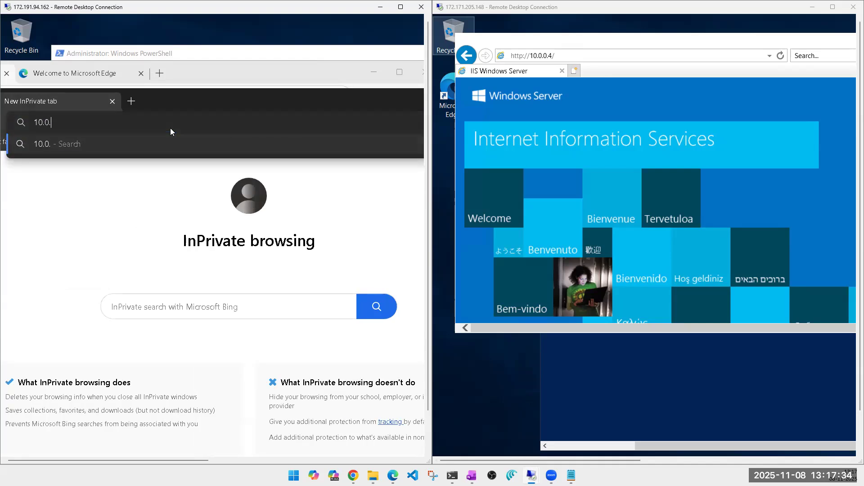
{"action": "type", "text": "20.4"}
{"action": "key", "text": "Return"}
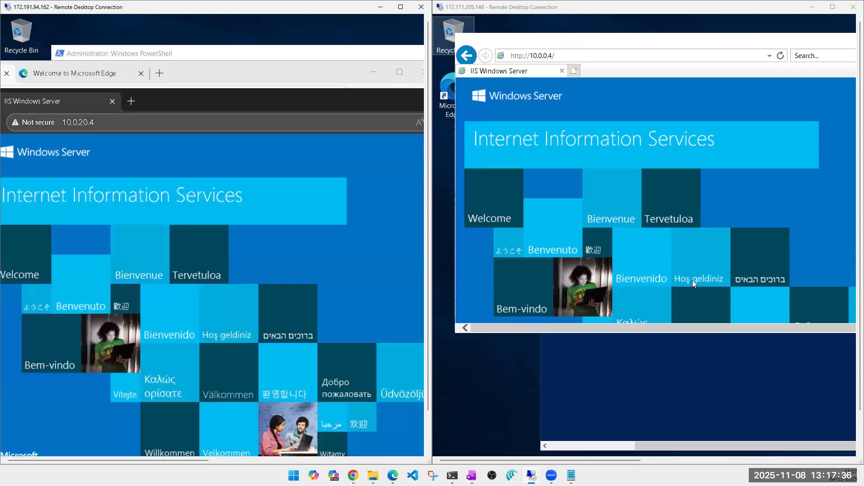
Bring the Internet Explorer window's controls into view on the destination VM and close the browser.
{"action": "left_click", "coordinate": [583, 54]}
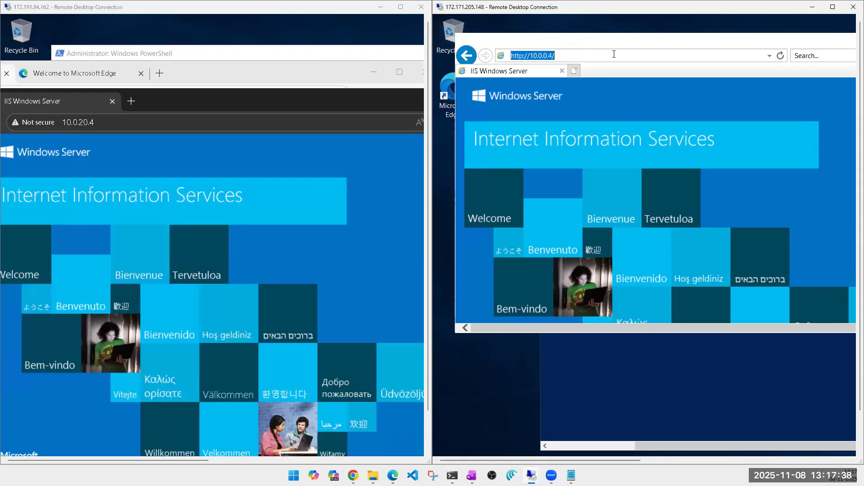
{"action": "left_click_drag", "start_coordinate": [619, 120], "coordinate": [571, 169]}
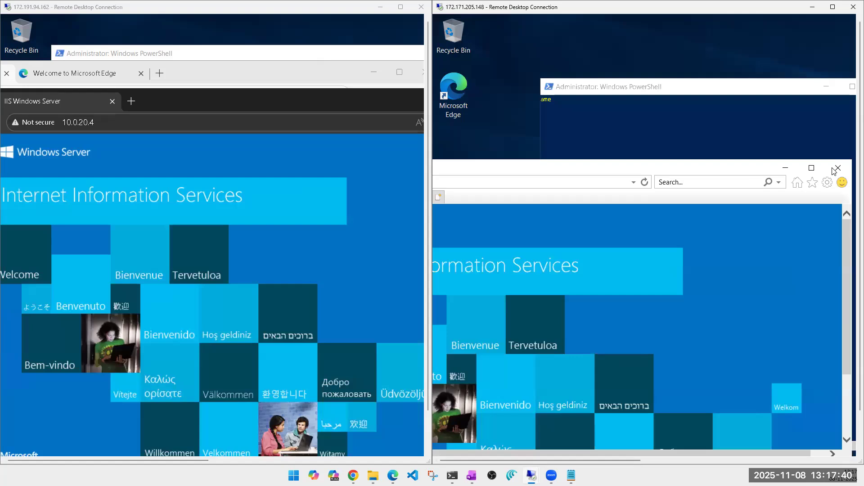
{"action": "left_click", "coordinate": [833, 169]}
Launch Microsoft Edge on the destination VM and complete its first-run setup without signing in, keeping the default options.
{"action": "left_click", "coordinate": [459, 110]}
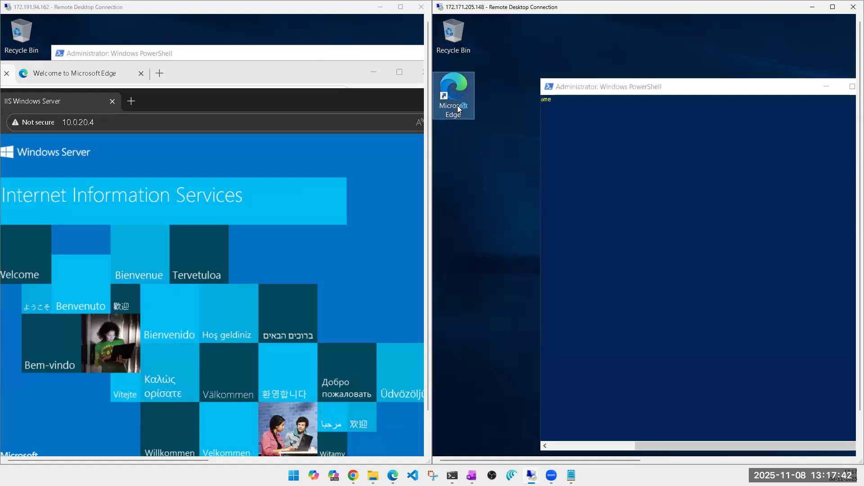
{"action": "double_click", "coordinate": [460, 110]}
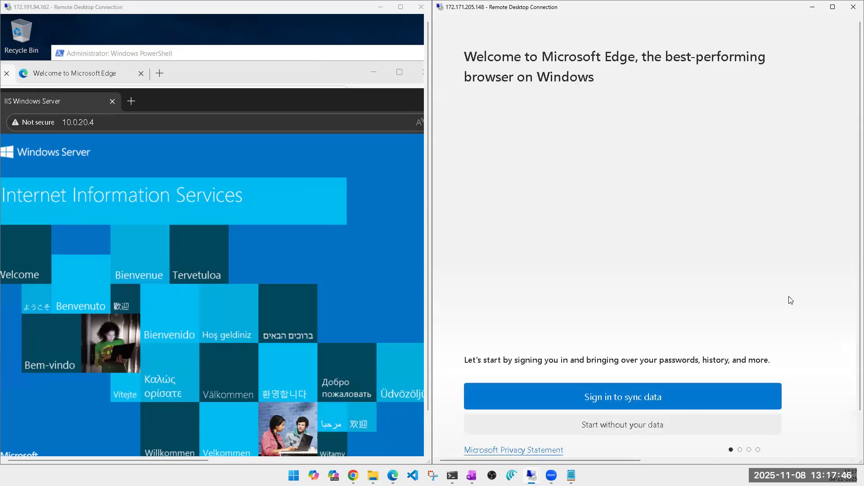
{"action": "left_click", "coordinate": [680, 425]}
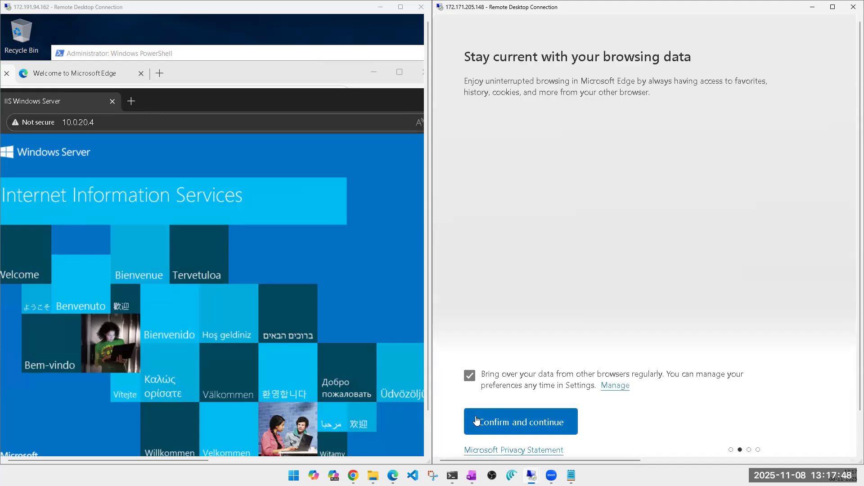
{"action": "left_click", "coordinate": [480, 421]}
{"action": "left_click", "coordinate": [571, 421]}
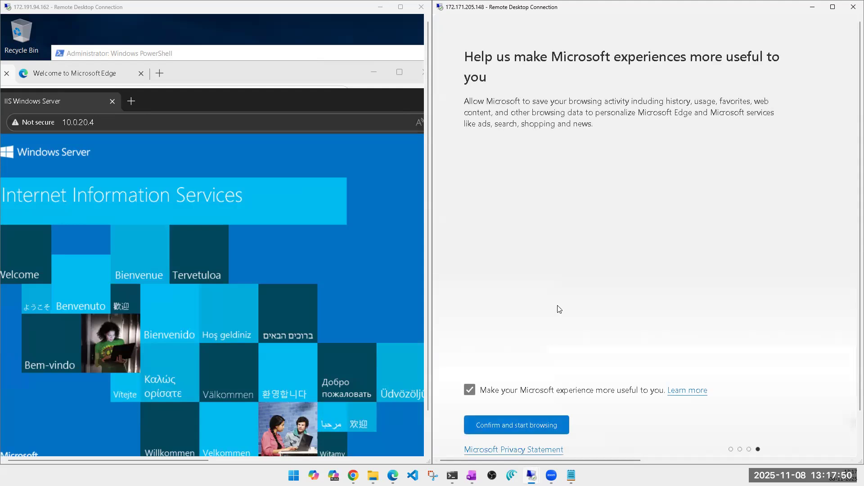
{"action": "left_click", "coordinate": [548, 432]}
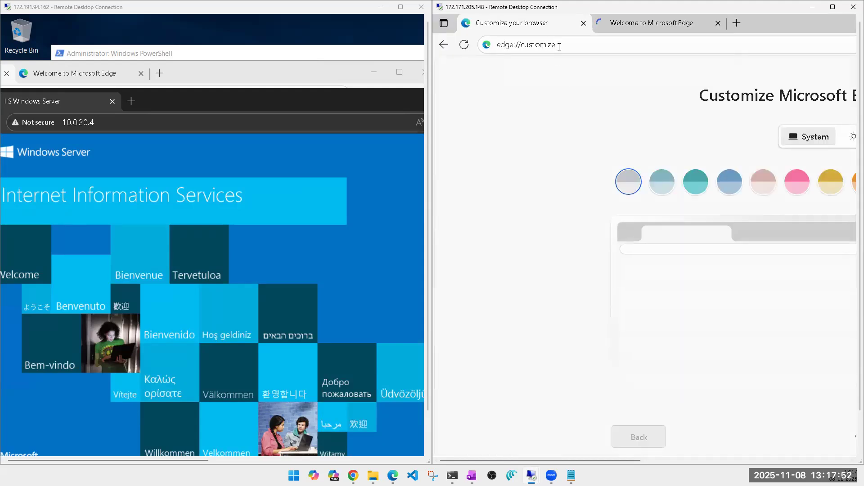
Browse to 10.0.0.4 in Edge on the destination VM.
{"action": "left_click", "coordinate": [558, 47]}
{"action": "type", "text": "1"}
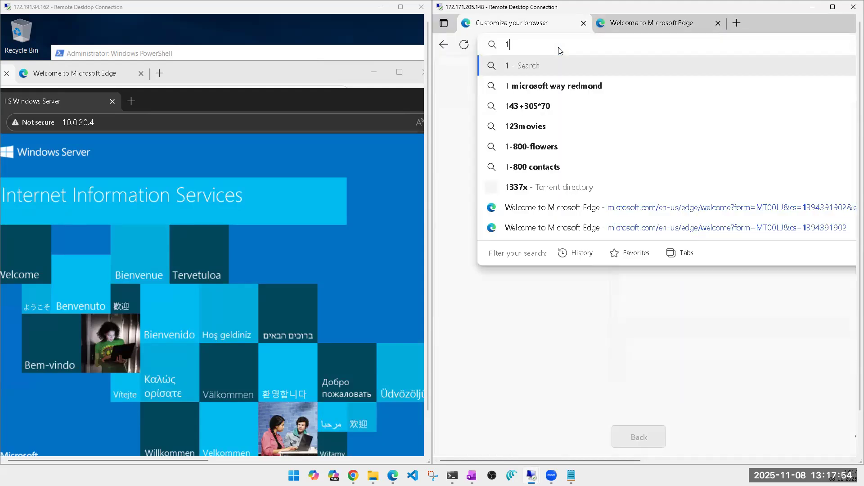
{"action": "type", "text": "0.0.0.4"}
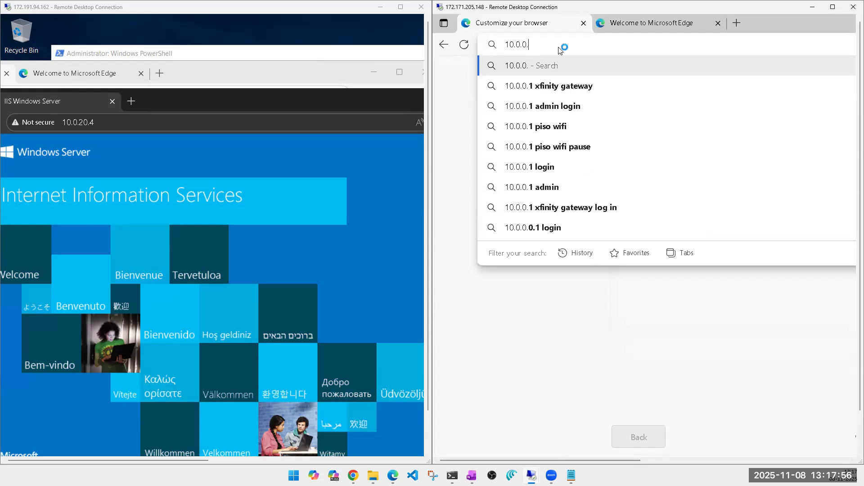
{"action": "key", "text": "Return"}
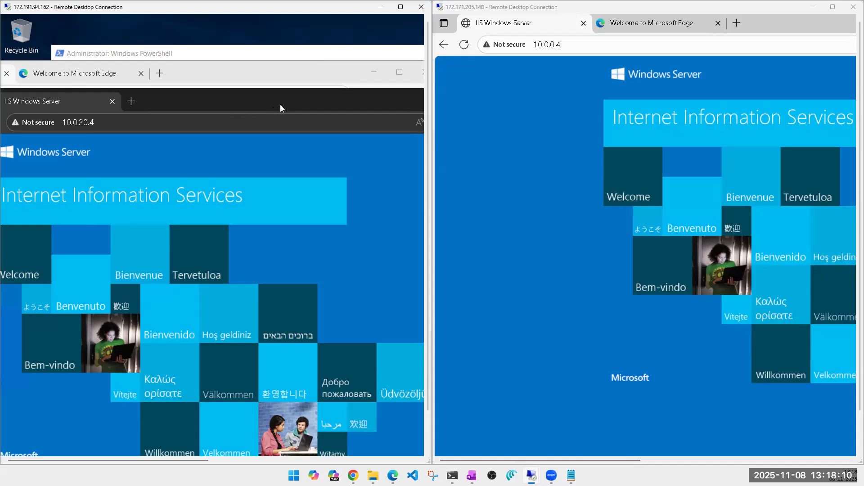
Reposition the InPrivate window on the source VM and reload the 10.0.20.4 page twice.
{"action": "left_click_drag", "start_coordinate": [280, 105], "coordinate": [232, 107]}
{"action": "left_click_drag", "start_coordinate": [303, 109], "coordinate": [191, 106]}
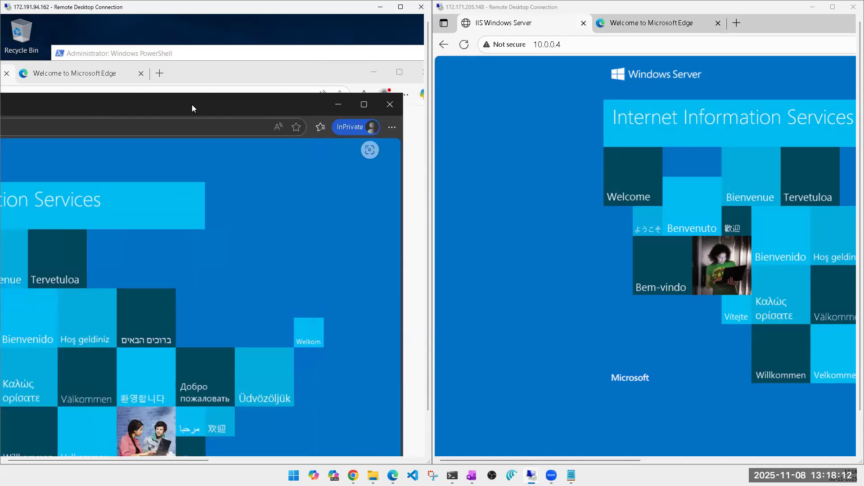
{"action": "left_click_drag", "start_coordinate": [295, 114], "coordinate": [295, 114]}
{"action": "left_click_drag", "start_coordinate": [224, 113], "coordinate": [277, 117]}
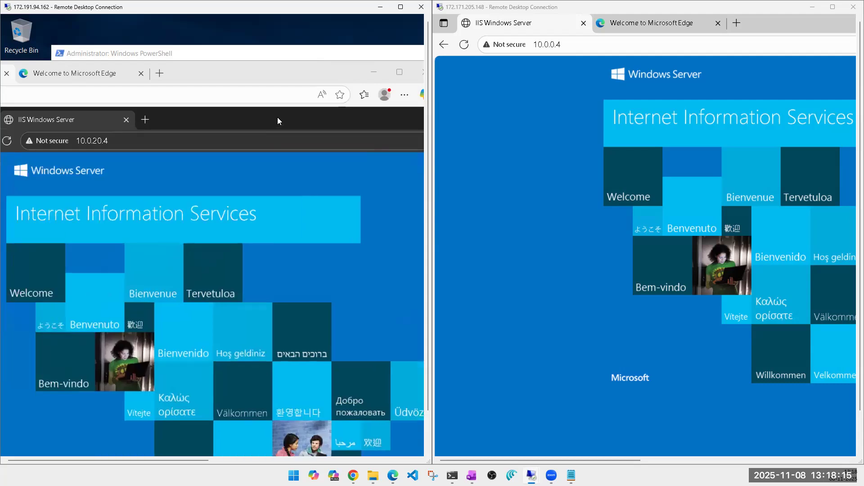
{"action": "left_click", "coordinate": [9, 144]}
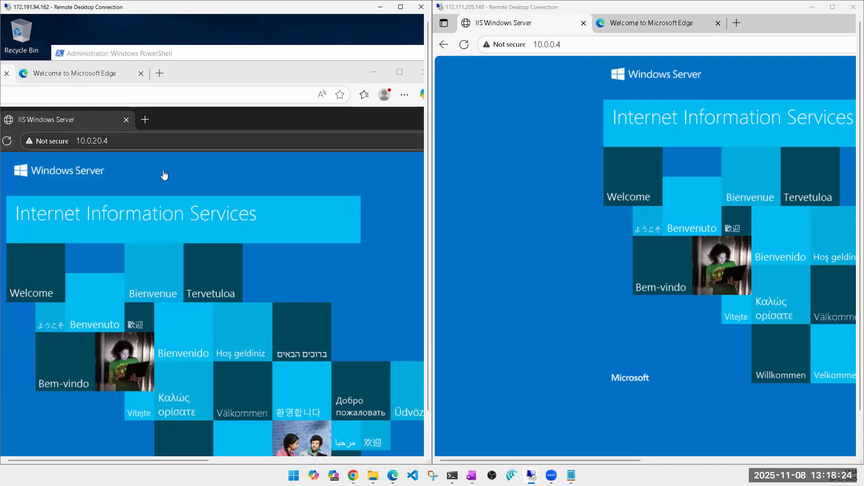
{"action": "left_click", "coordinate": [523, 231]}
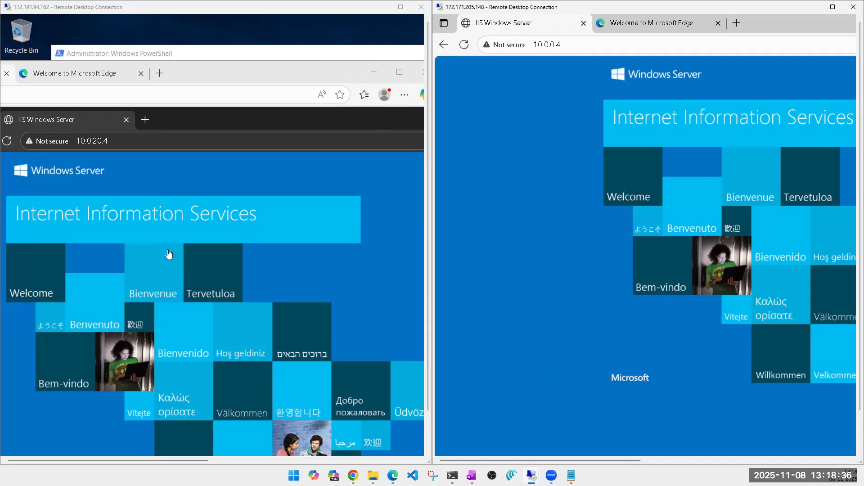
{"action": "left_click", "coordinate": [8, 141]}
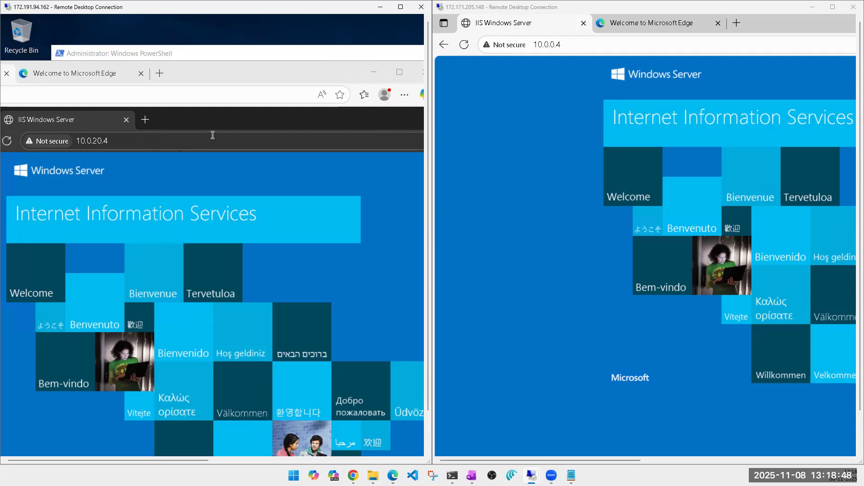
Open another InPrivate window in Edge on the source VM, browse to 10.0.20.4, and bring its window controls into view.
{"action": "left_click_drag", "start_coordinate": [272, 74], "coordinate": [176, 74]}
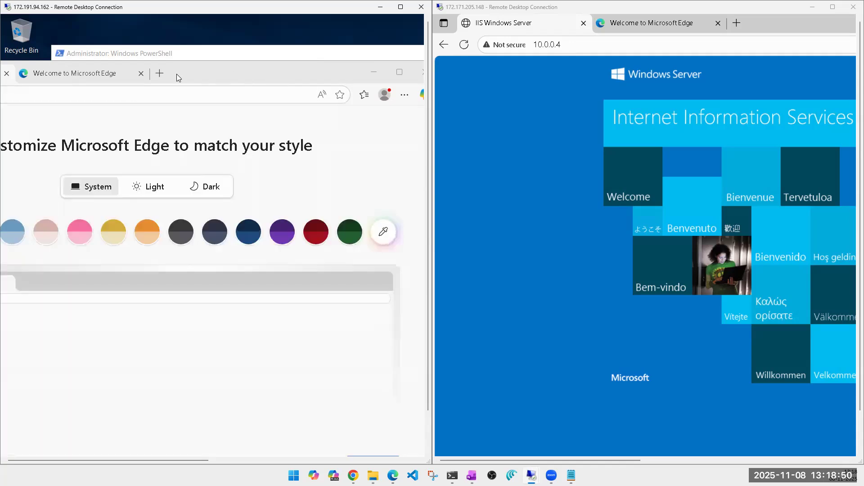
{"action": "left_click", "coordinate": [310, 94]}
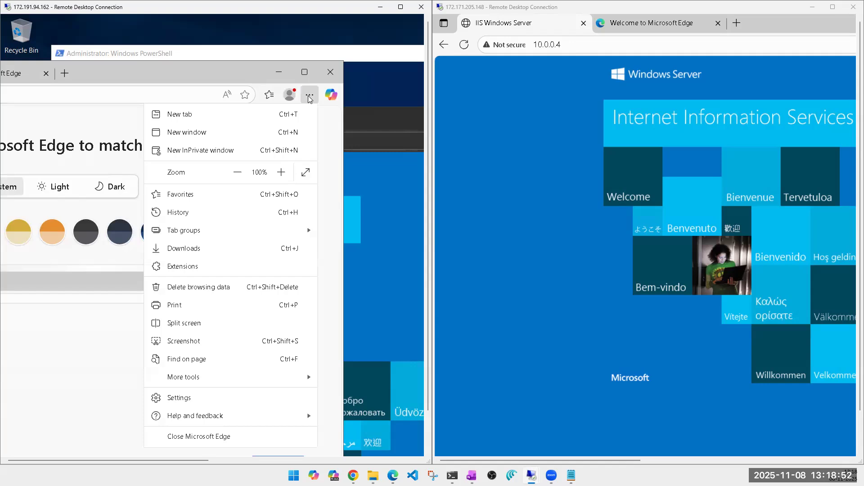
{"action": "left_click", "coordinate": [237, 150]}
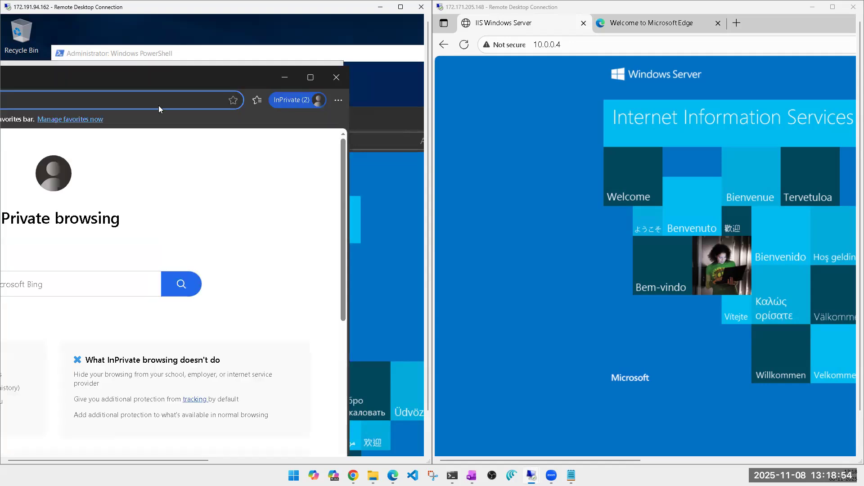
{"action": "left_click_drag", "start_coordinate": [145, 78], "coordinate": [280, 103]}
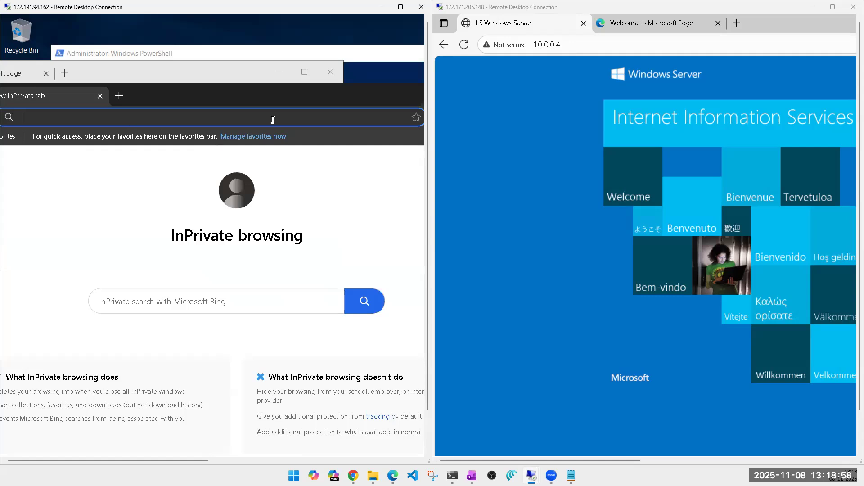
{"action": "left_click", "coordinate": [535, 93]}
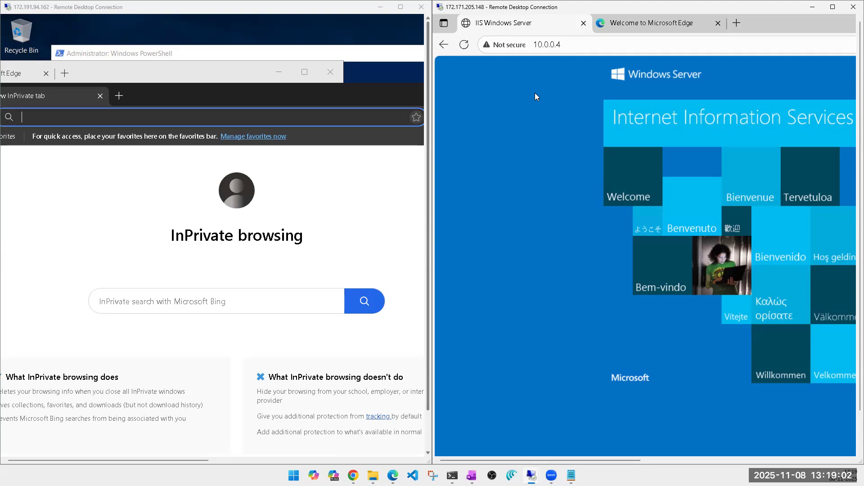
{"action": "left_click", "coordinate": [261, 118]}
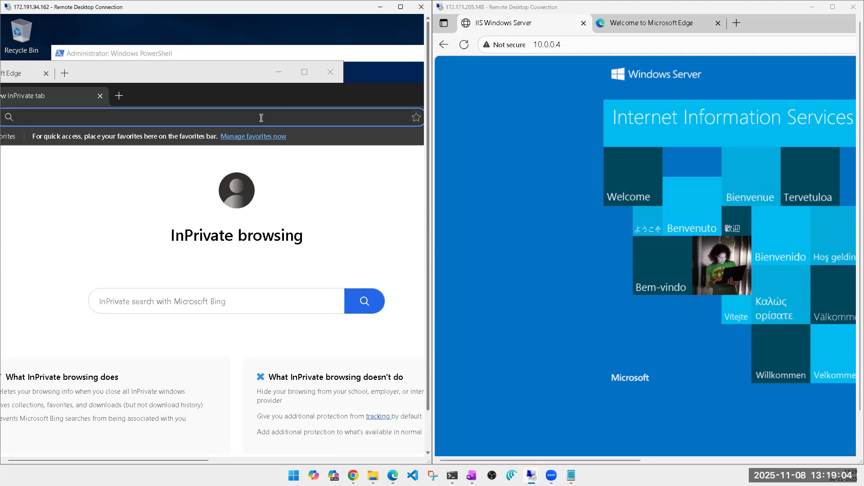
{"action": "type", "text": "10.0.20.4"}
{"action": "key", "text": "Return"}
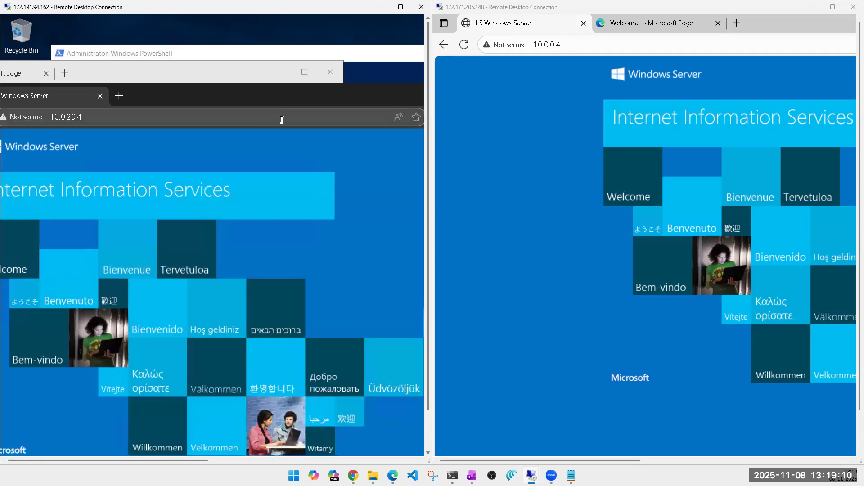
{"action": "left_click_drag", "start_coordinate": [320, 94], "coordinate": [285, 110]}
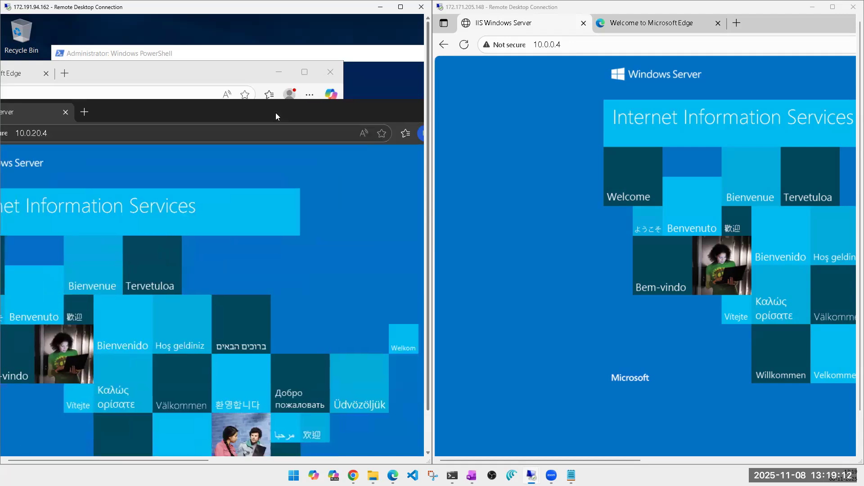
{"action": "left_click_drag", "start_coordinate": [171, 118], "coordinate": [46, 116]}
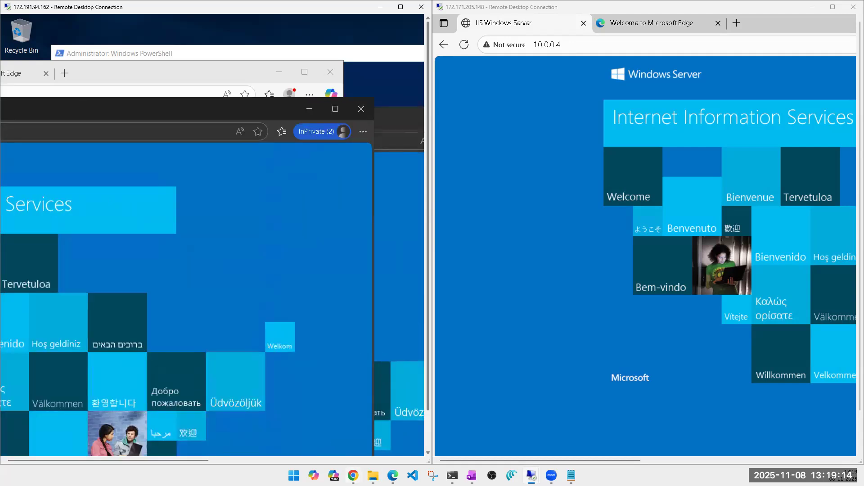
Switch to the Azure portal in Chrome and refresh the source VM's network settings to review the outbound port rules.
{"action": "mouse_move", "coordinate": [352, 476]}
{"action": "left_click", "coordinate": [399, 441]}
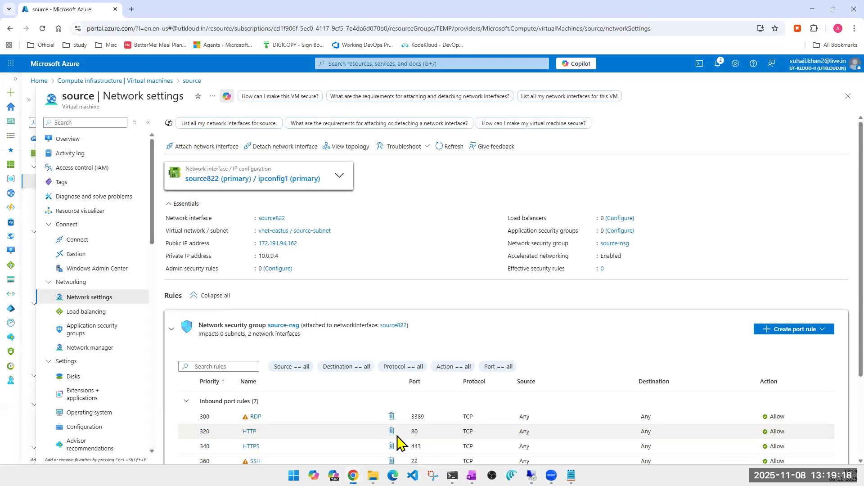
{"action": "scroll", "coordinate": [408, 365], "scroll_direction": "down", "scroll_amount": 3}
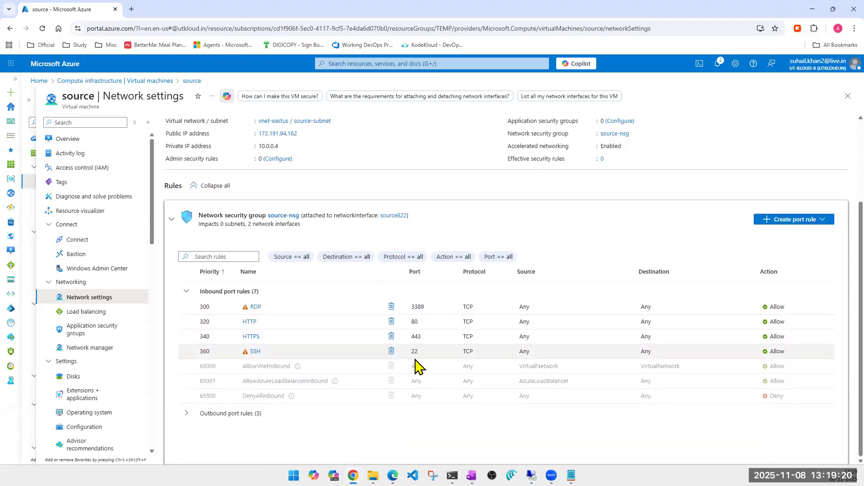
{"action": "left_click", "coordinate": [246, 413]}
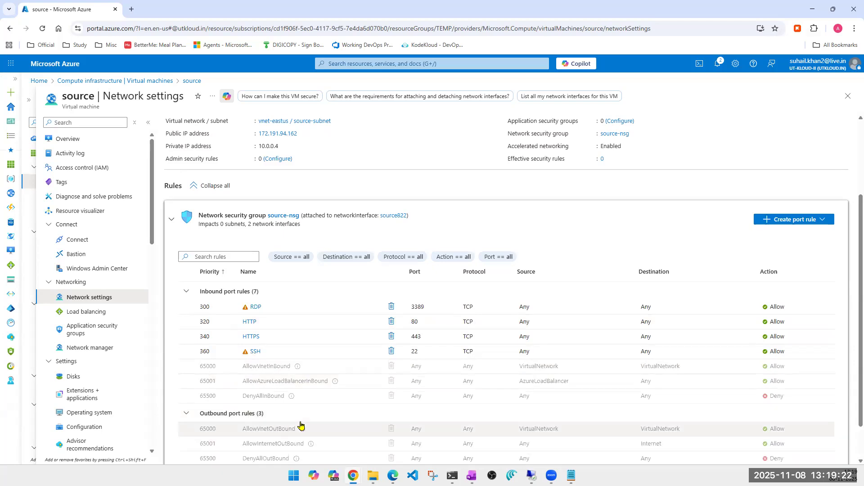
{"action": "scroll", "coordinate": [301, 426], "scroll_direction": "down", "scroll_amount": 1}
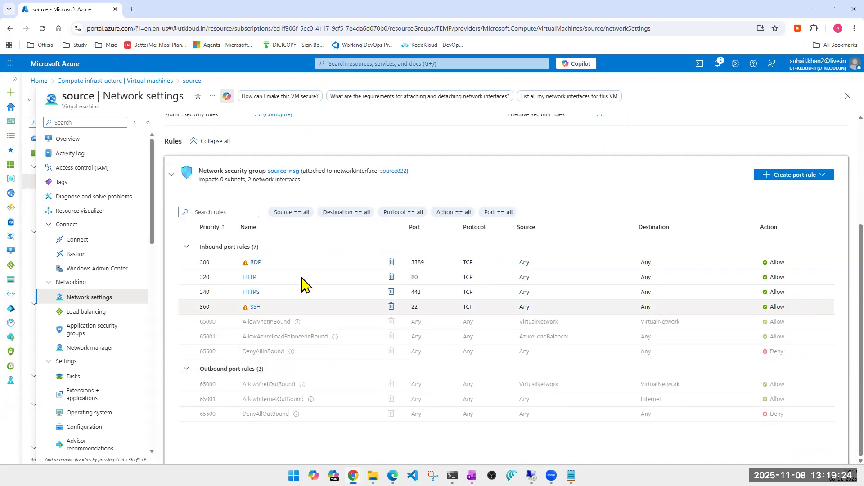
{"action": "scroll", "coordinate": [340, 203], "scroll_direction": "up", "scroll_amount": 2}
{"action": "scroll", "coordinate": [340, 203], "scroll_direction": "up", "scroll_amount": 2}
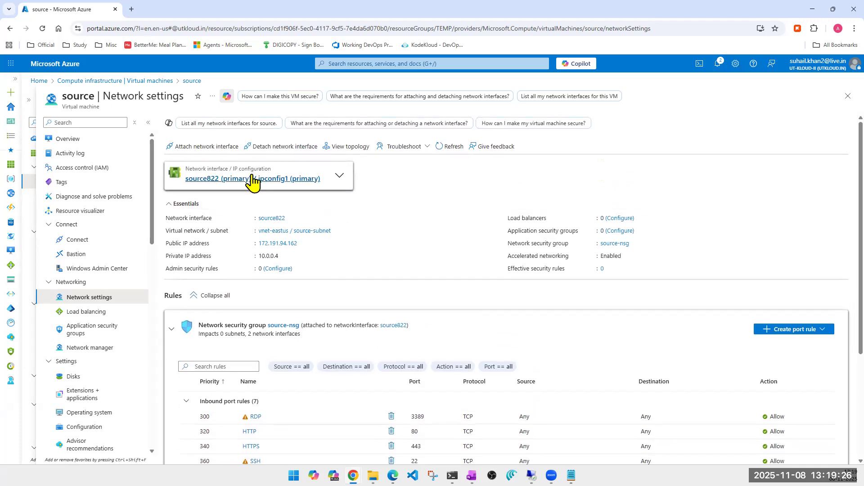
{"action": "left_click", "coordinate": [444, 149]}
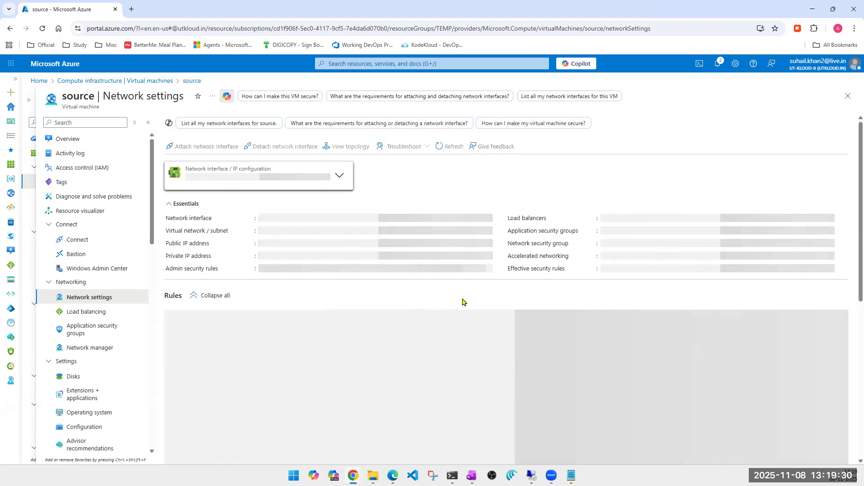
{"action": "scroll", "coordinate": [434, 357], "scroll_direction": "down", "scroll_amount": 4}
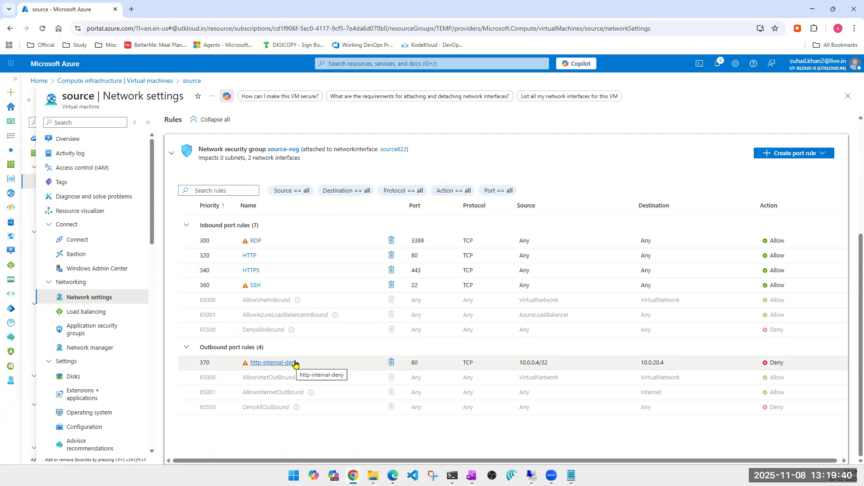
Examine the source and destination addresses of the http-internal-deny outbound rule, highlighting each value.
{"action": "double_click", "coordinate": [530, 363]}
{"action": "left_click", "coordinate": [561, 366]}
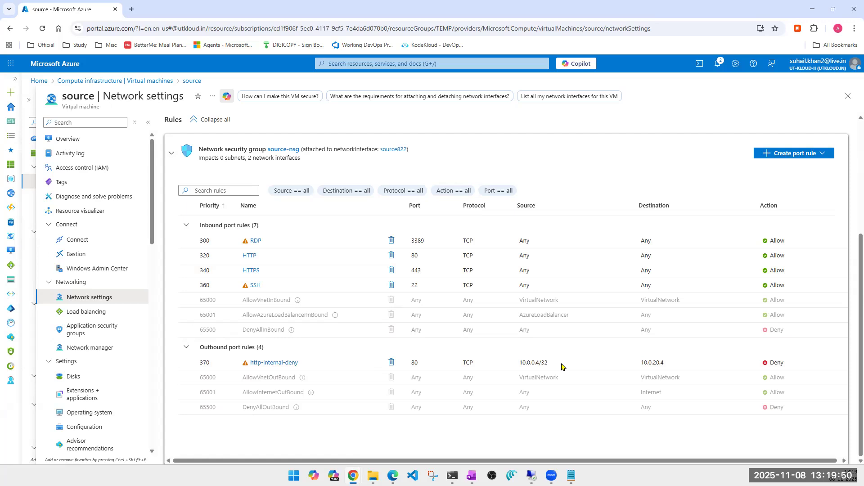
{"action": "left_click_drag", "start_coordinate": [518, 365], "coordinate": [556, 370]}
{"action": "triple_click", "coordinate": [520, 362]}
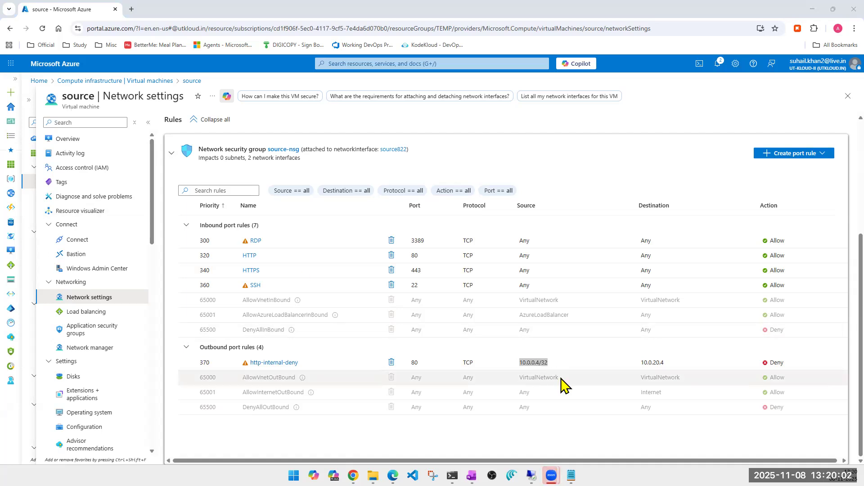
{"action": "triple_click", "coordinate": [533, 365]}
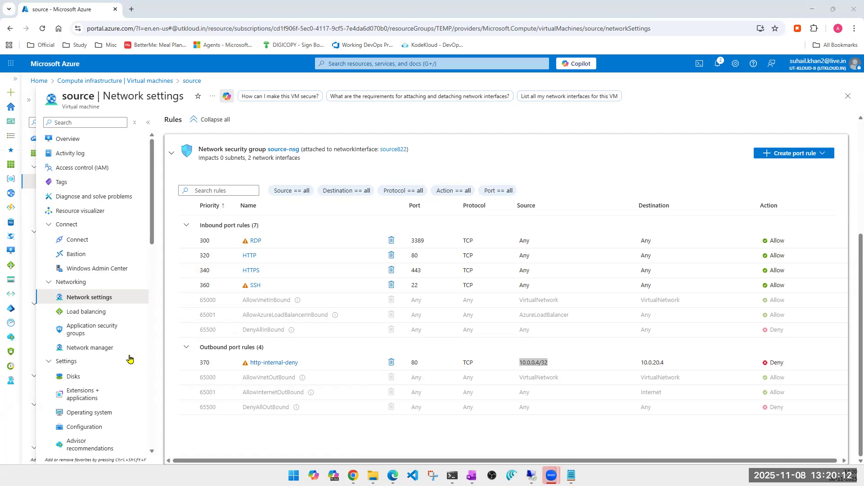
{"action": "double_click", "coordinate": [529, 361]}
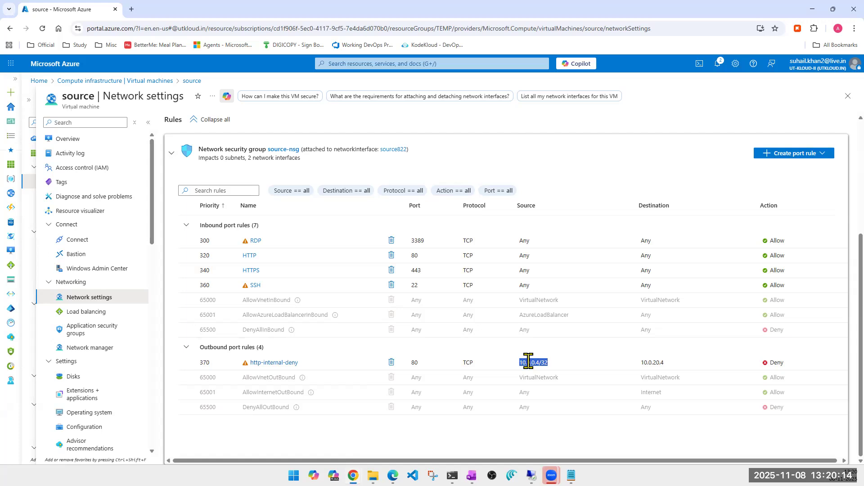
{"action": "triple_click", "coordinate": [542, 362]}
{"action": "double_click", "coordinate": [647, 363]}
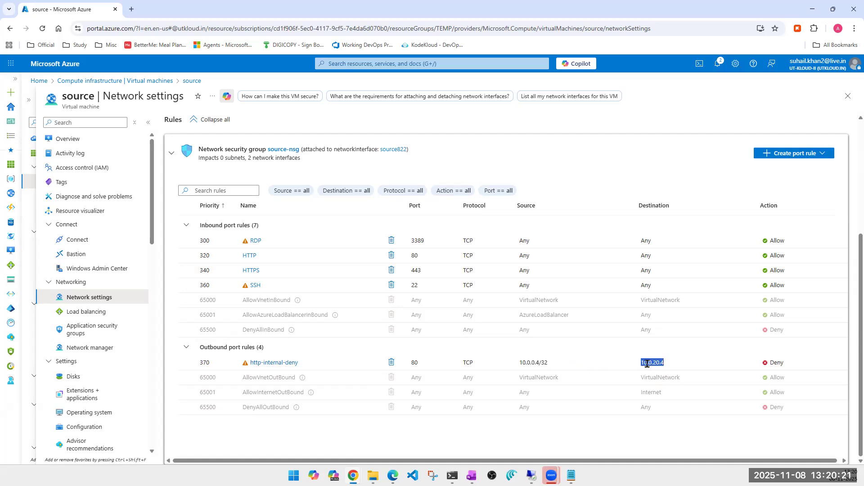
{"action": "triple_click", "coordinate": [534, 362]}
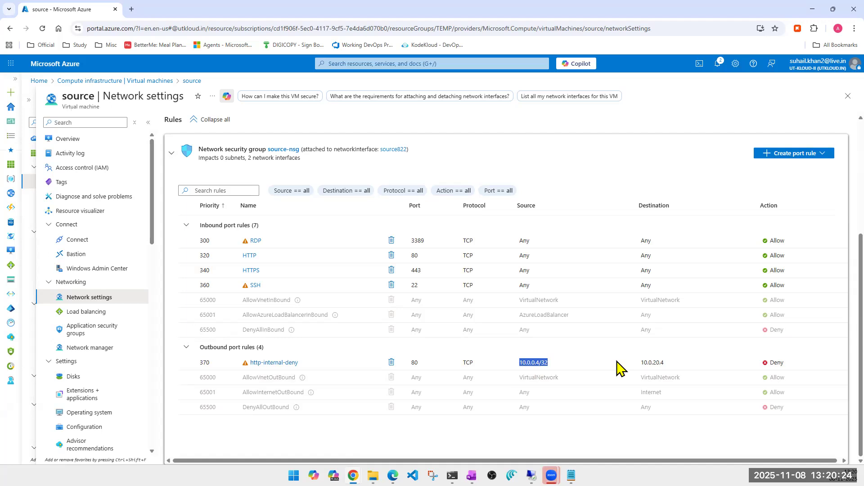
Examine the default outbound rules listed below http-internal-deny, highlighting their rows.
{"action": "left_click_drag", "start_coordinate": [227, 396], "coordinate": [334, 427]}
{"action": "left_click", "coordinate": [307, 443]}
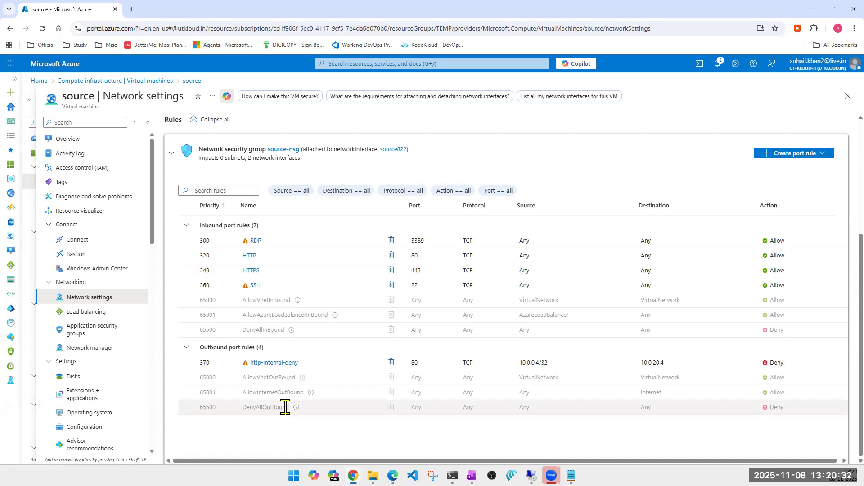
Switch to the Remote Desktop sessions and close both InPrivate windows on the source VM.
{"action": "mouse_move", "coordinate": [532, 475]}
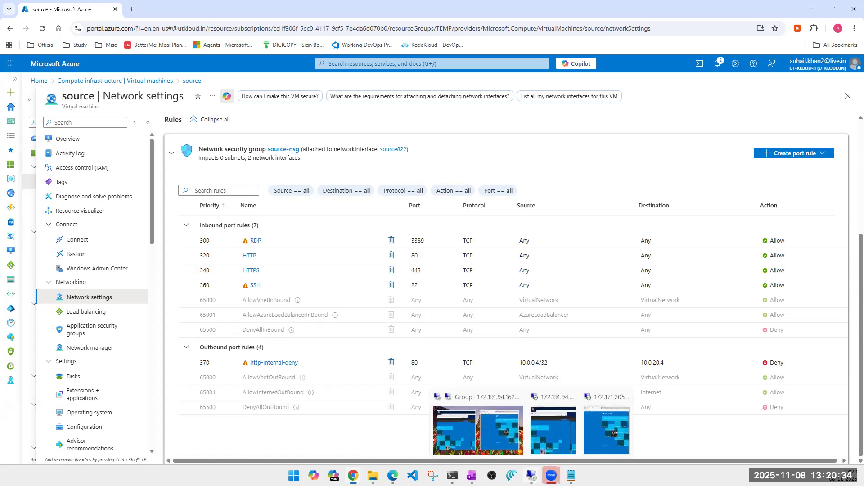
{"action": "left_click", "coordinate": [482, 444]}
{"action": "left_click", "coordinate": [167, 111]}
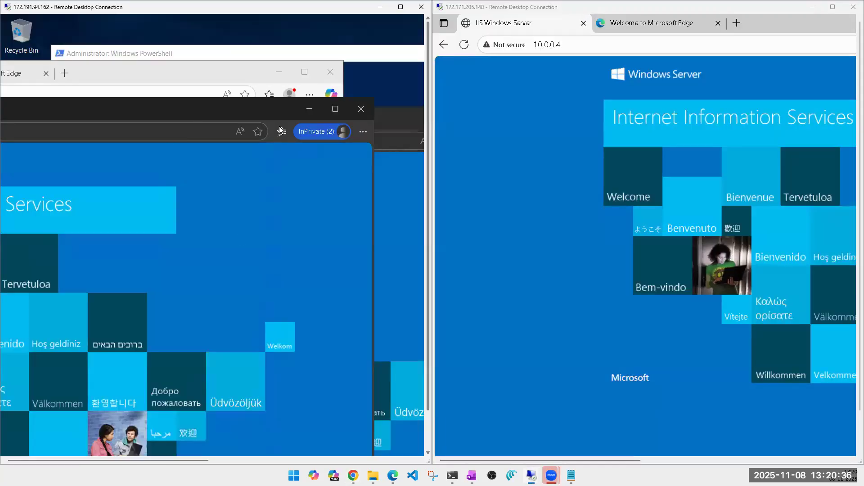
{"action": "left_click", "coordinate": [361, 110]}
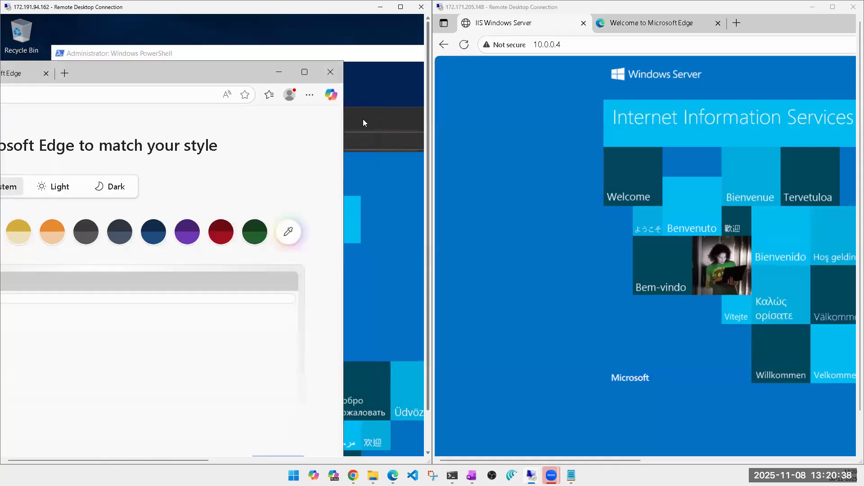
{"action": "left_click_drag", "start_coordinate": [366, 124], "coordinate": [211, 116]}
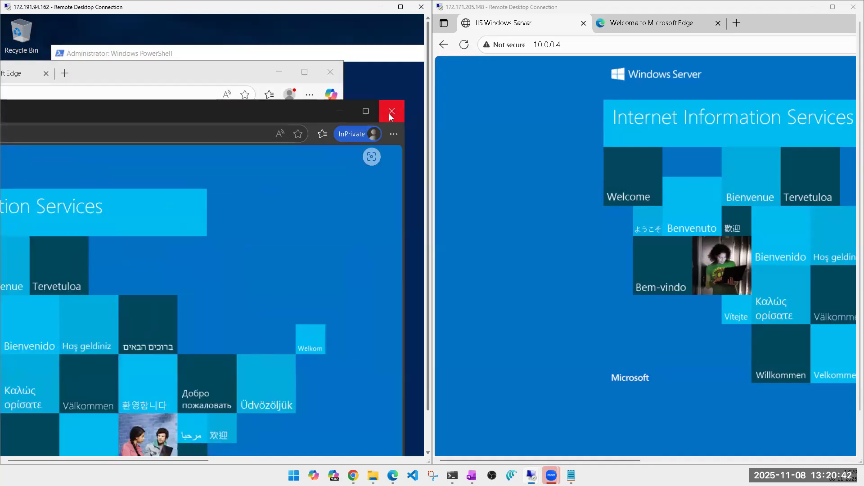
{"action": "left_click", "coordinate": [390, 114]}
Open a new InPrivate window in Edge on the source VM and reposition it so its address bar is accessible.
{"action": "left_click_drag", "start_coordinate": [172, 72], "coordinate": [245, 83]}
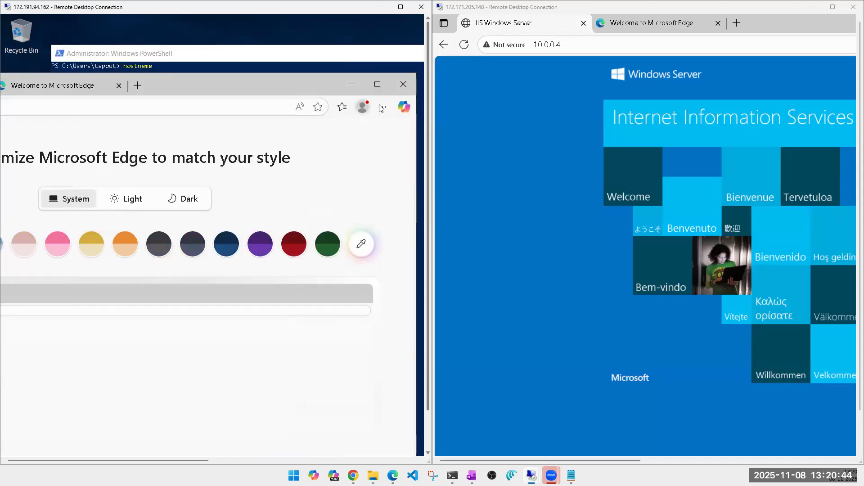
{"action": "left_click", "coordinate": [382, 108]}
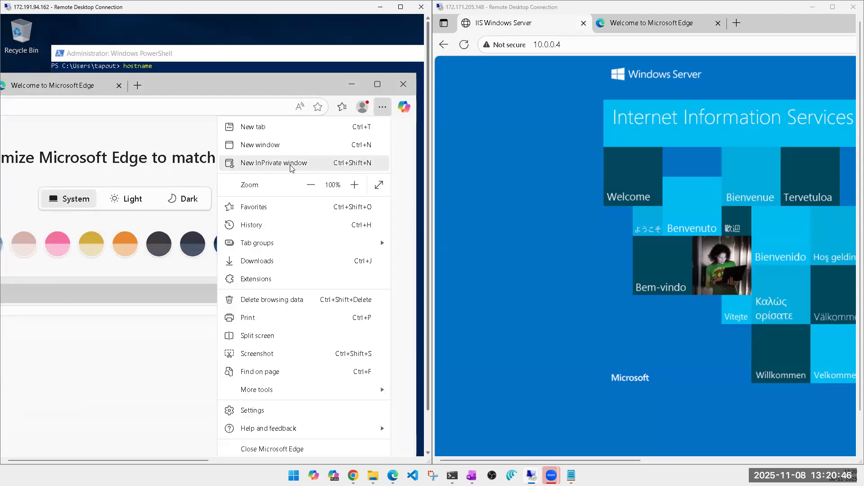
{"action": "left_click", "coordinate": [362, 163]}
{"action": "left_click_drag", "start_coordinate": [134, 89], "coordinate": [232, 129]}
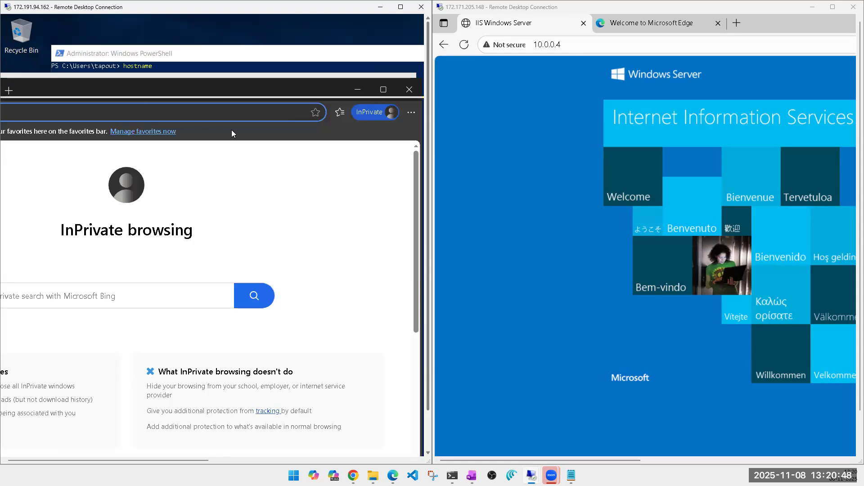
{"action": "left_click_drag", "start_coordinate": [136, 131], "coordinate": [199, 142]}
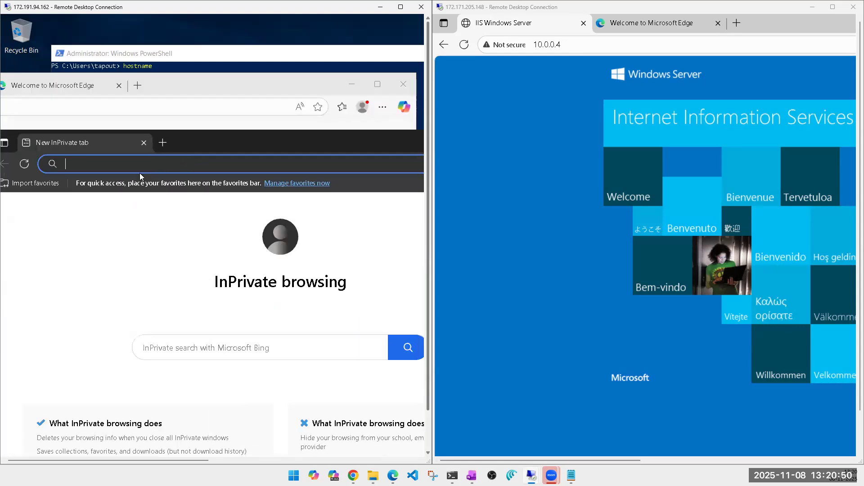
Browse to 10.0.20.4 in the new InPrivate window and reload the page.
{"action": "type", "text": "10."}
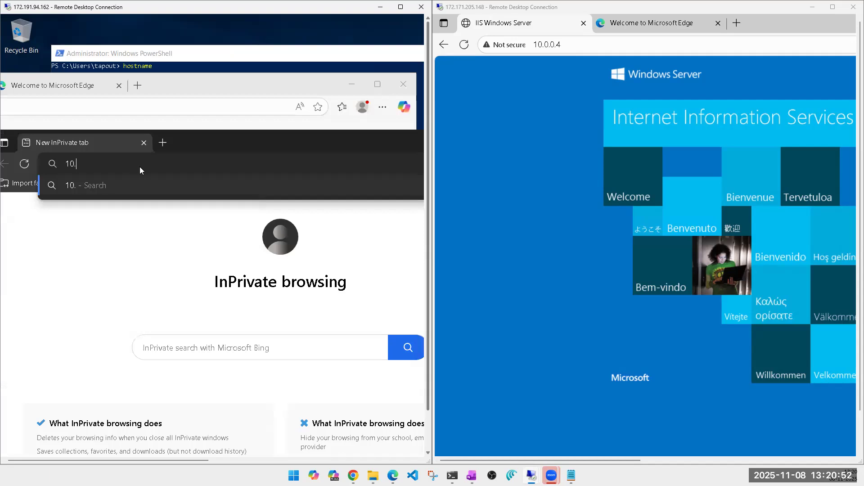
{"action": "type", "text": "0.20.4"}
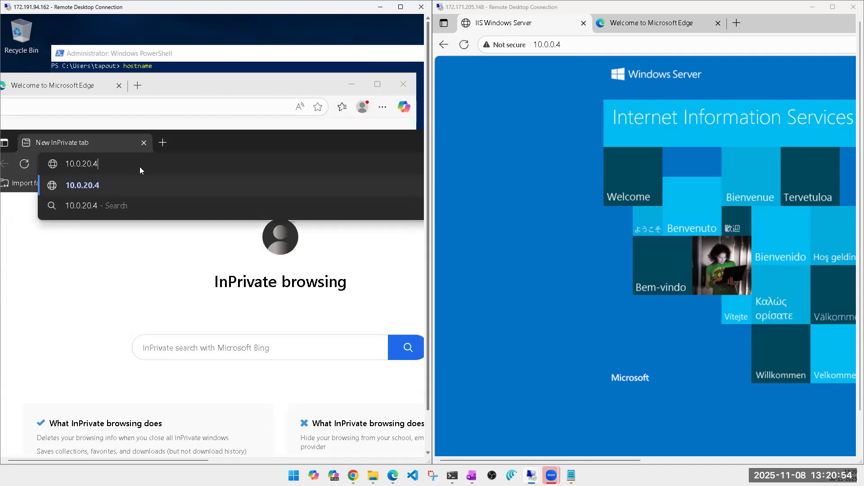
{"action": "key", "text": "Return"}
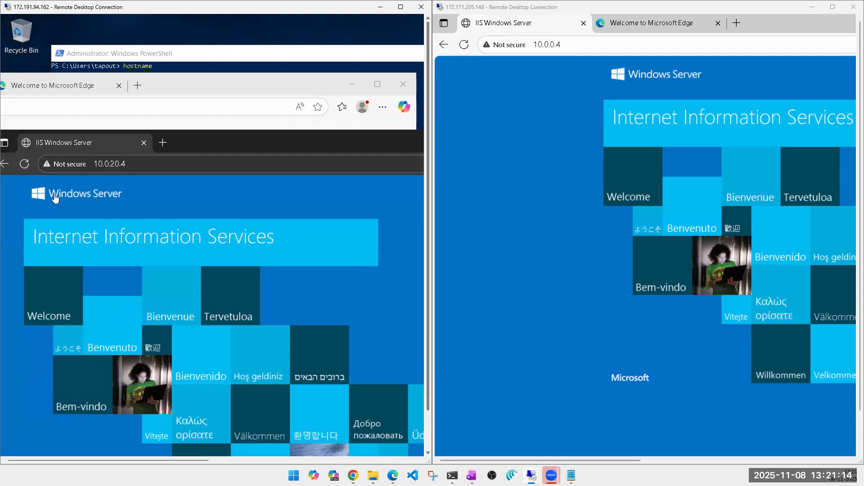
{"action": "left_click", "coordinate": [25, 169]}
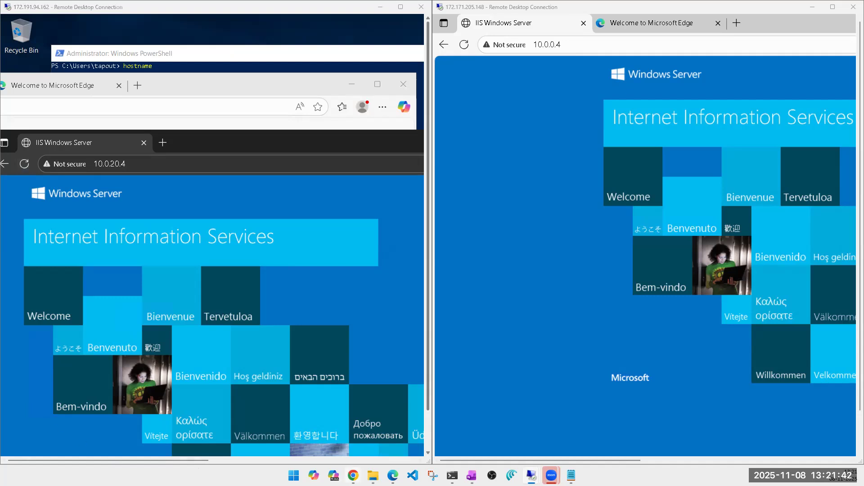
Switch to the Azure portal in Chrome, open source-nsg from the source VM's network settings, and show its outbound security rules.
{"action": "mouse_move", "coordinate": [353, 476]}
{"action": "left_click", "coordinate": [401, 449]}
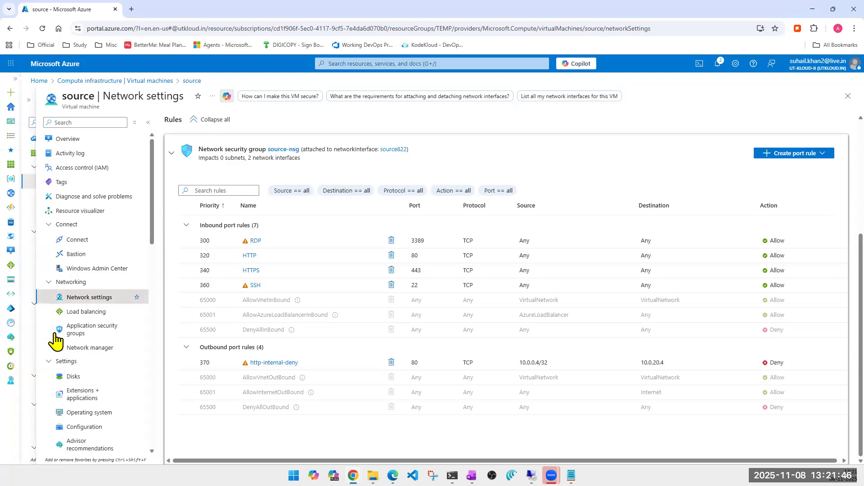
{"action": "left_click", "coordinate": [283, 150]}
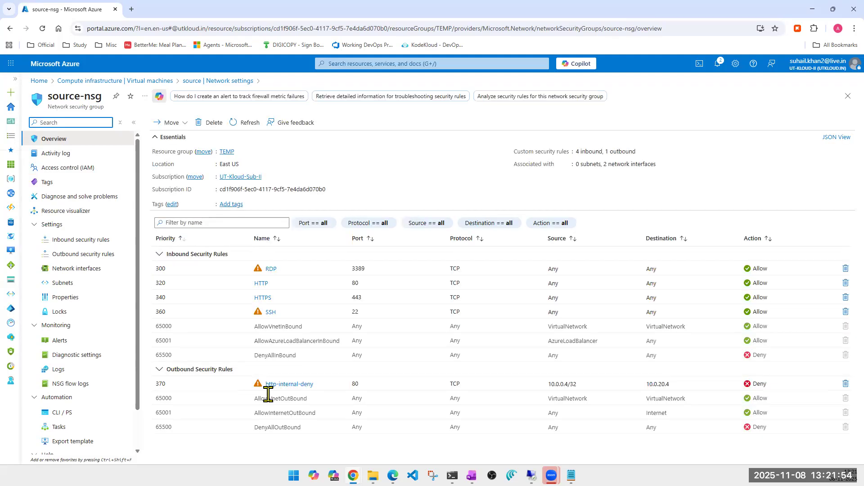
{"action": "scroll", "coordinate": [83, 356], "scroll_direction": "down", "scroll_amount": 3}
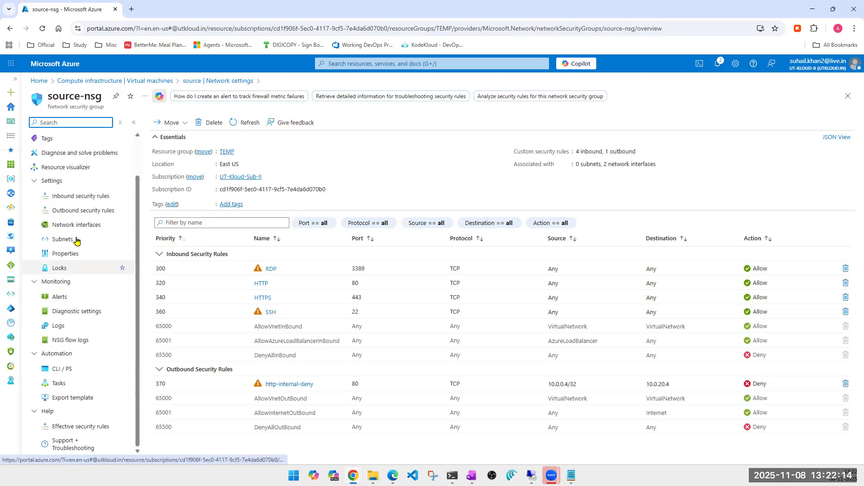
{"action": "left_click", "coordinate": [75, 212]}
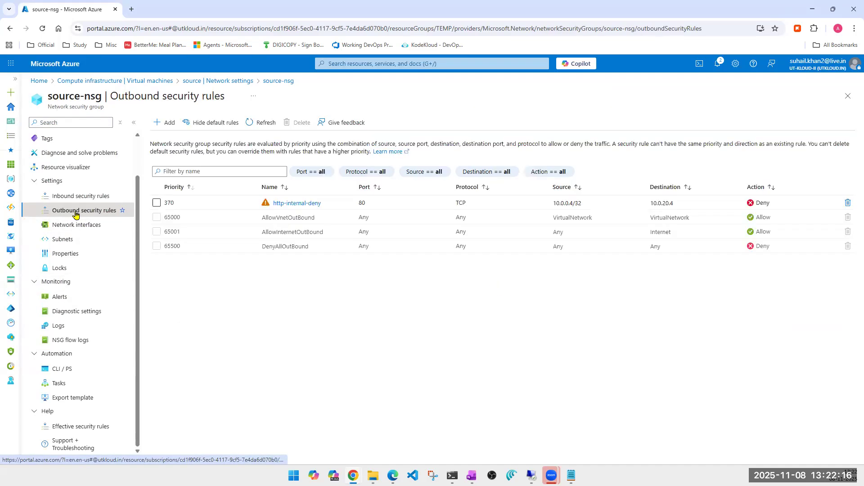
Start a new outbound rule with Service Tag as destination, view the available service tags, and discard the rule.
{"action": "left_click", "coordinate": [158, 123]}
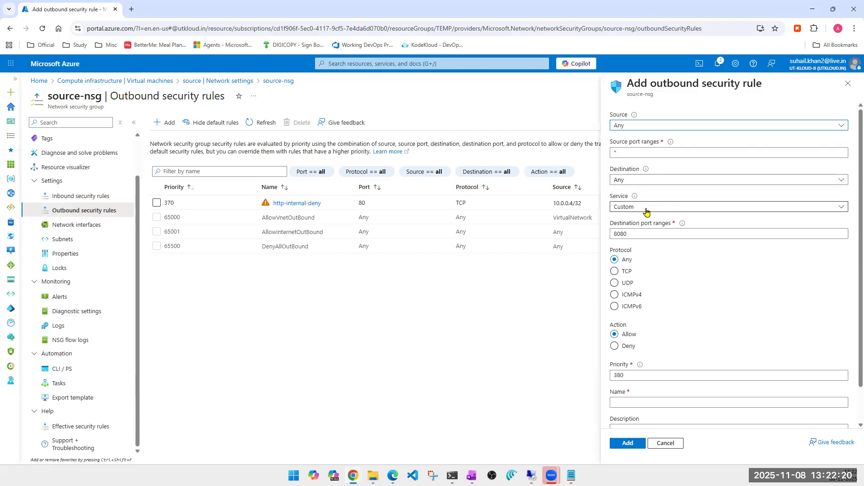
{"action": "left_click", "coordinate": [639, 182]}
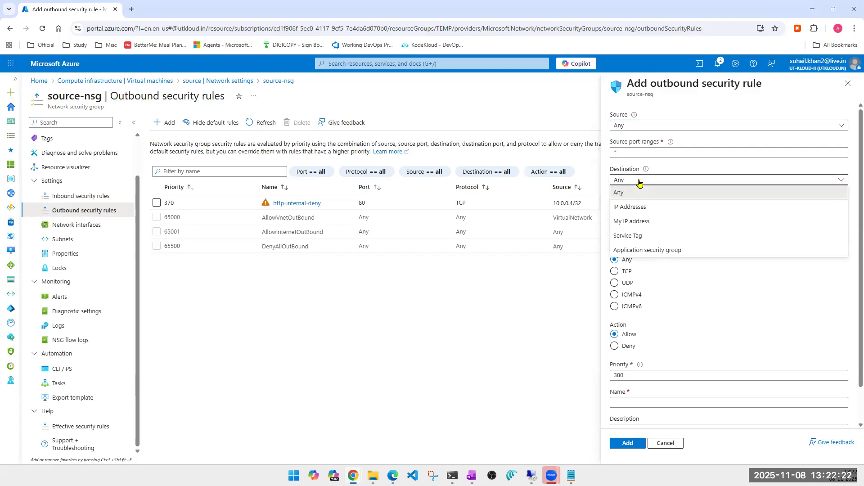
{"action": "left_click", "coordinate": [634, 237]}
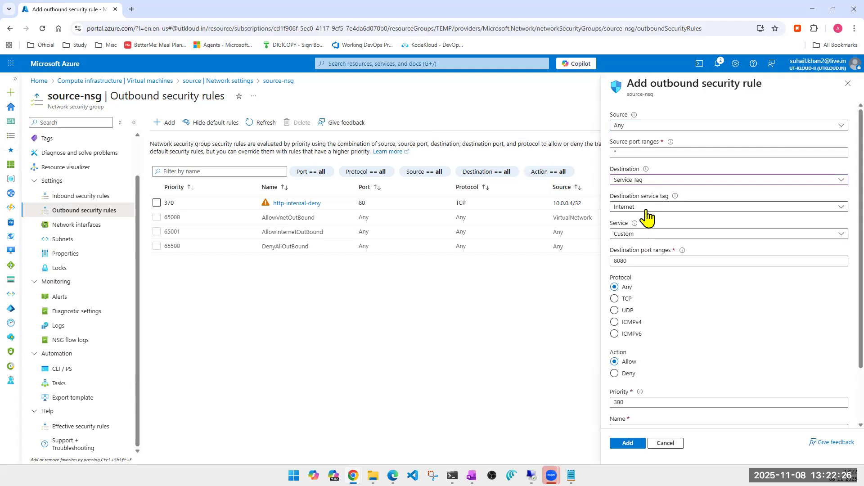
{"action": "left_click", "coordinate": [648, 211]}
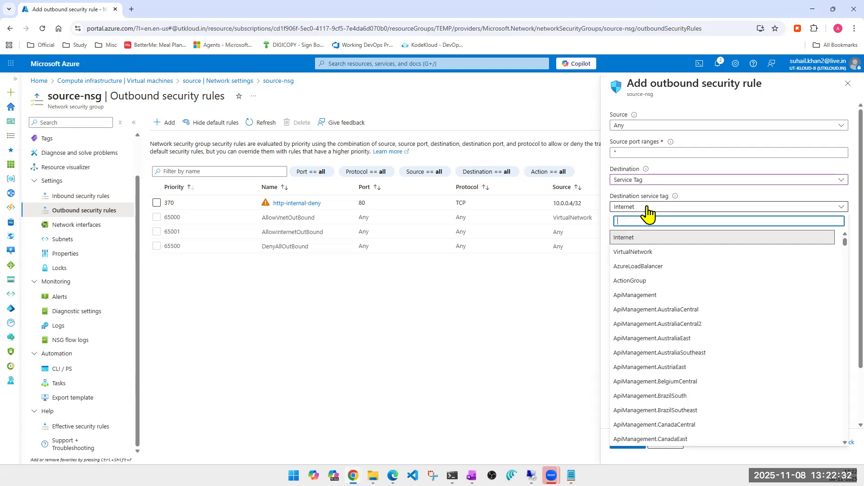
{"action": "left_click", "coordinate": [459, 361]}
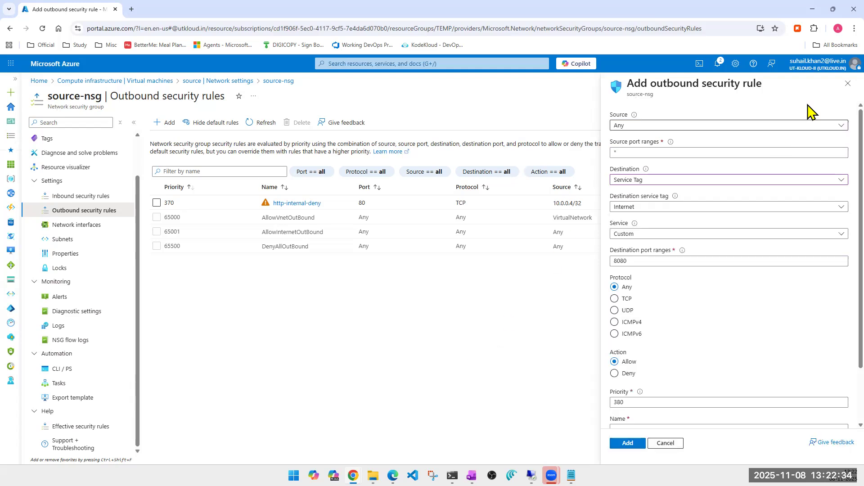
{"action": "left_click", "coordinate": [848, 84]}
{"action": "left_click", "coordinate": [471, 86]}
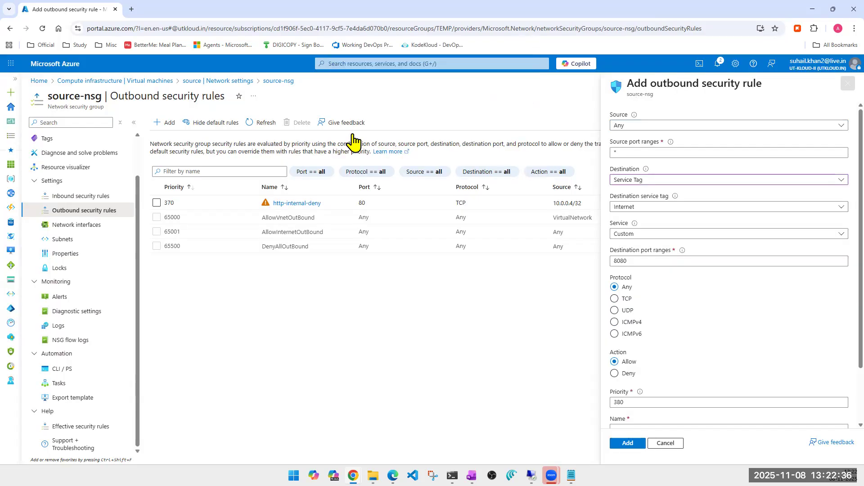
Open source-nsg's inbound security rules, start a new rule, and try a word as the source port range before clearing it.
{"action": "left_click", "coordinate": [63, 196]}
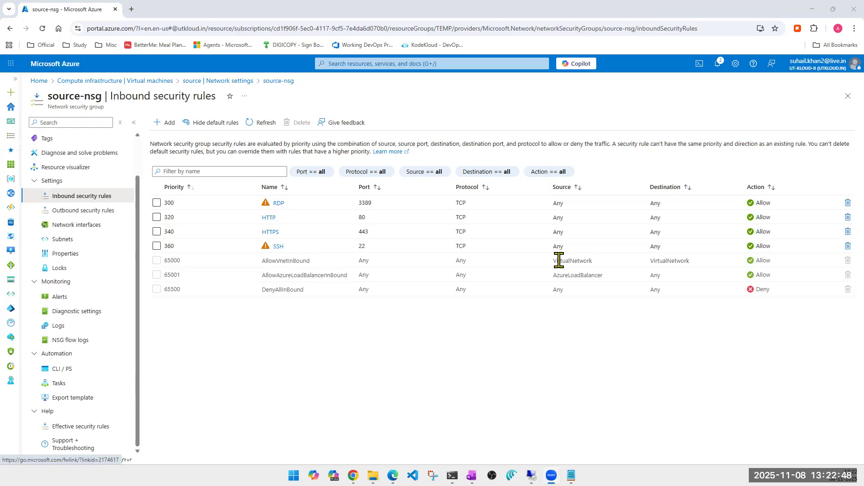
{"action": "left_click", "coordinate": [164, 122]}
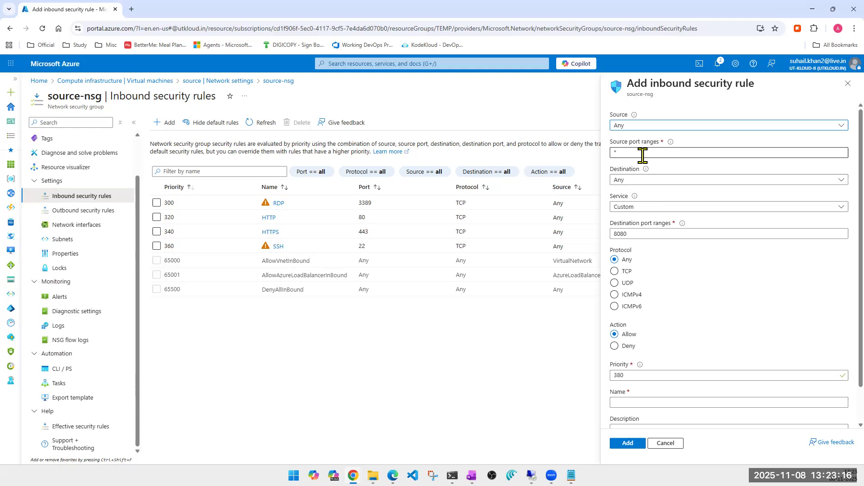
{"action": "left_click", "coordinate": [642, 155]}
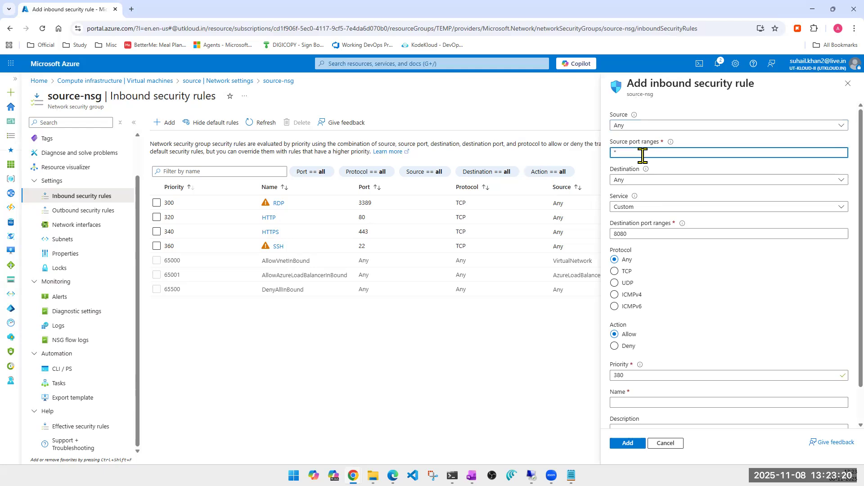
{"action": "type", "text": "porn"}
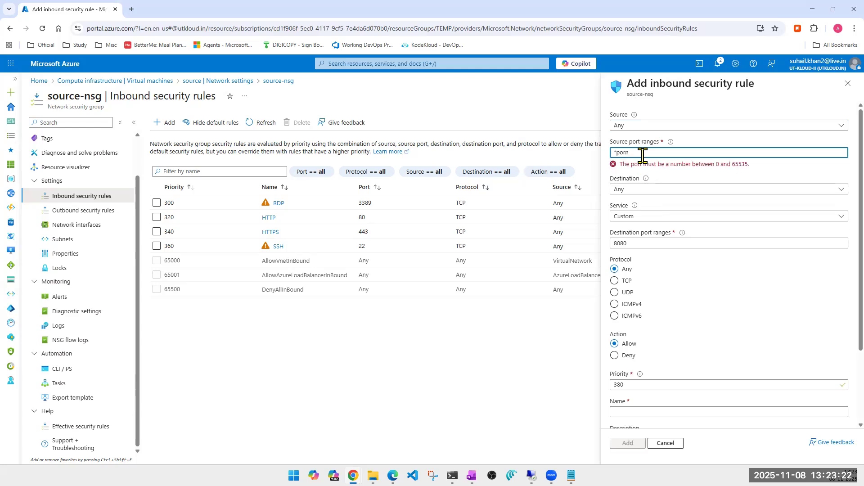
{"action": "key", "text": "BackSpace"}
{"action": "key", "text": "BackSpace"}
{"action": "key", "text": "BackSpace"}
{"action": "key", "text": "BackSpace"}
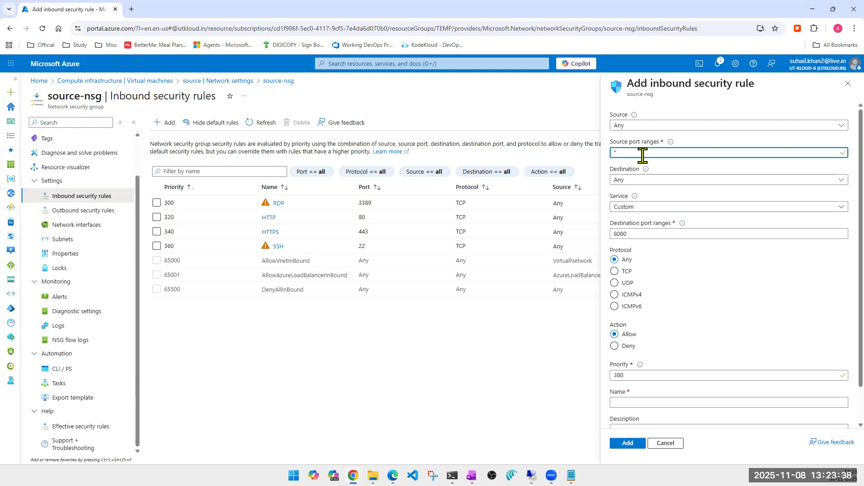
Try "job portal" as the source port range, clear it, and discard the new inbound rule.
{"action": "type", "text": "job portal"}
{"action": "key", "text": "ctrl+shift+Left"}
{"action": "key", "text": "ctrl+shift+Left"}
{"action": "key", "text": "BackSpace"}
{"action": "left_click", "coordinate": [848, 83]}
{"action": "left_click", "coordinate": [471, 85]}
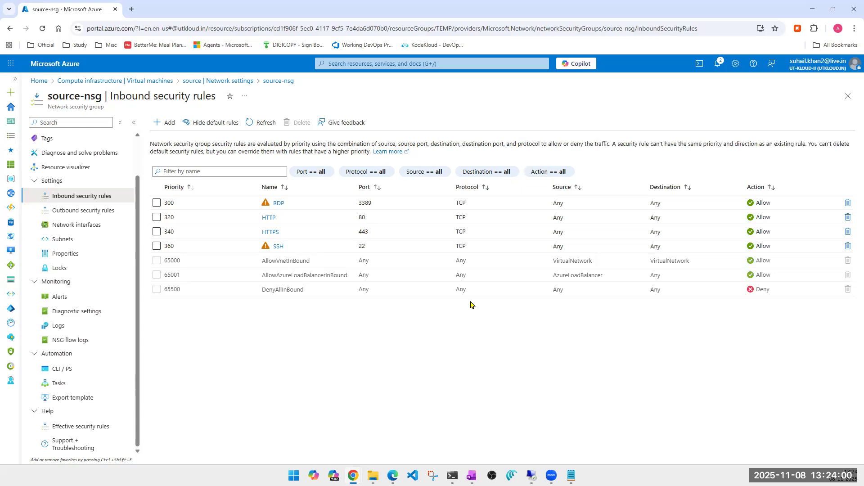
Close the source-nsg page and switch back to the paired Remote Desktop sessions.
{"action": "scroll", "coordinate": [47, 328], "scroll_direction": "up", "scroll_amount": 2}
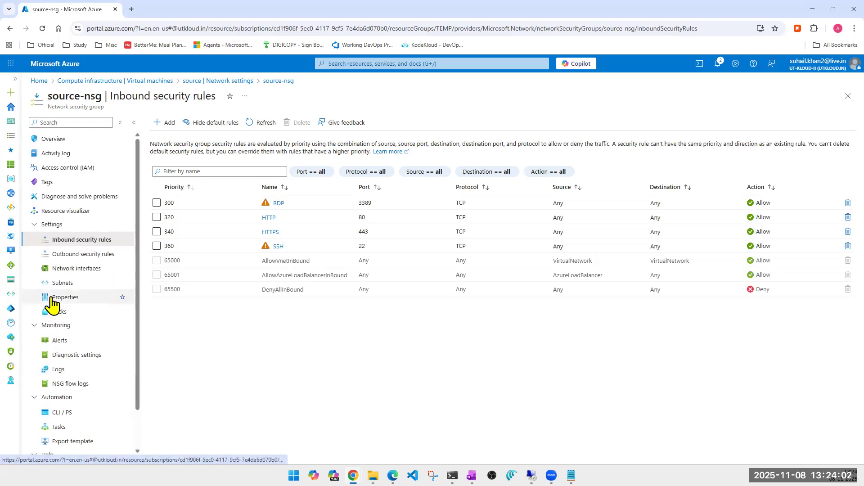
{"action": "left_click", "coordinate": [848, 96]}
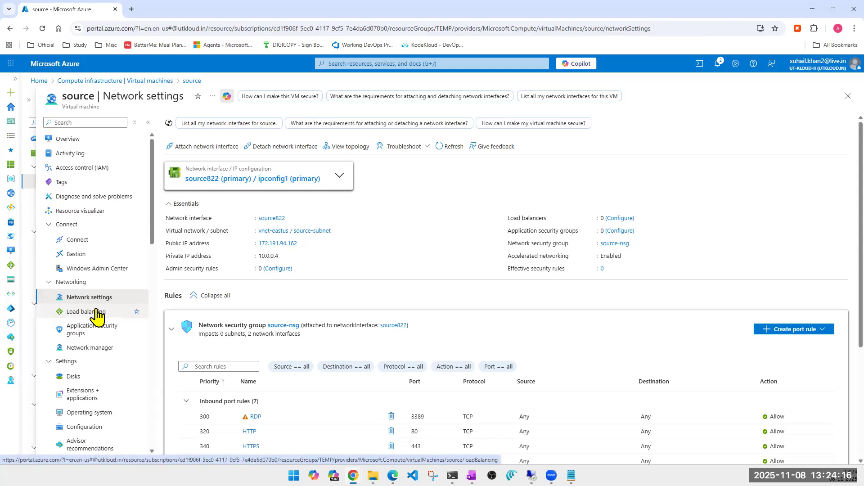
{"action": "mouse_move", "coordinate": [532, 475]}
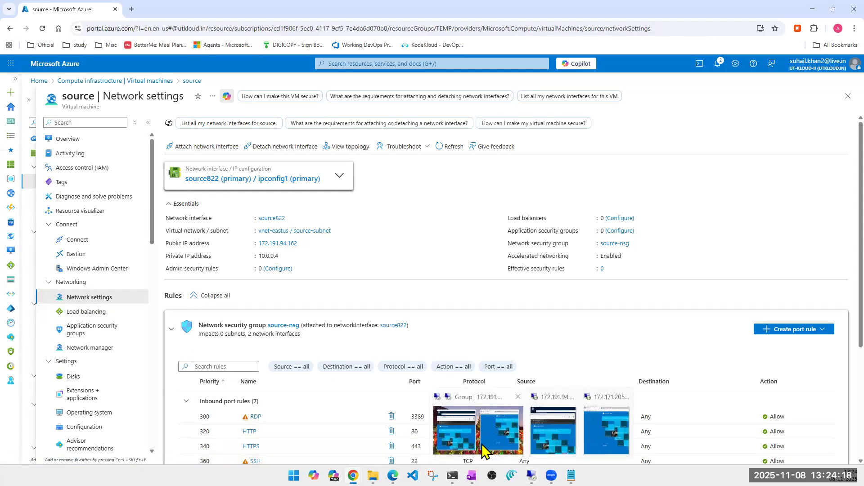
{"action": "left_click", "coordinate": [482, 450]}
{"action": "left_click", "coordinate": [593, 437]}
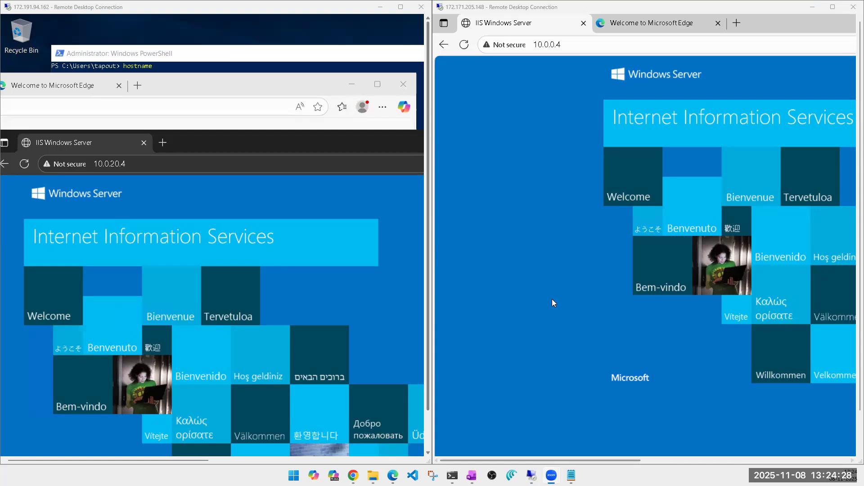
Return the source VM's InPrivate window to 10.0.20.4 after following the IIS page link.
{"action": "left_click", "coordinate": [345, 319]}
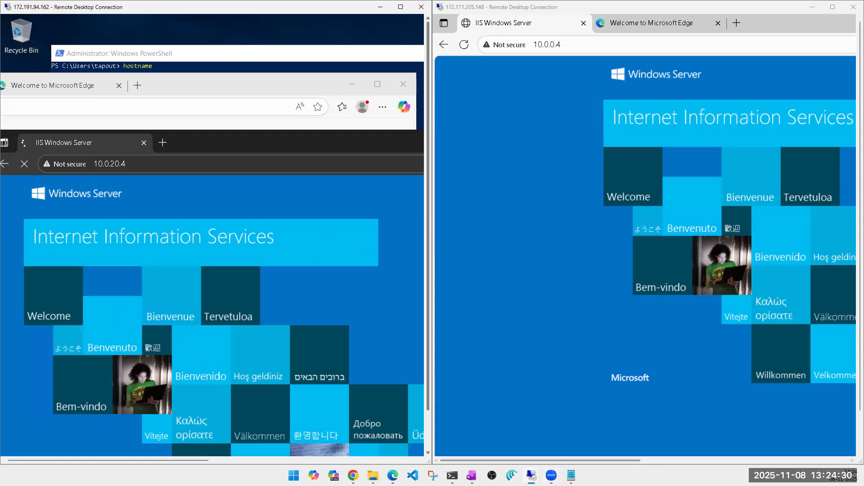
{"action": "left_click", "coordinate": [117, 165]}
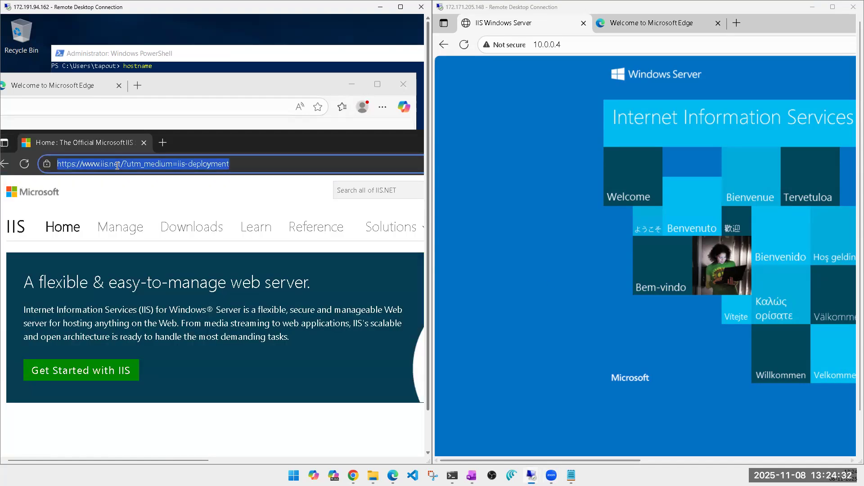
{"action": "type", "text": "10.0.20.4"}
{"action": "key", "text": "Return"}
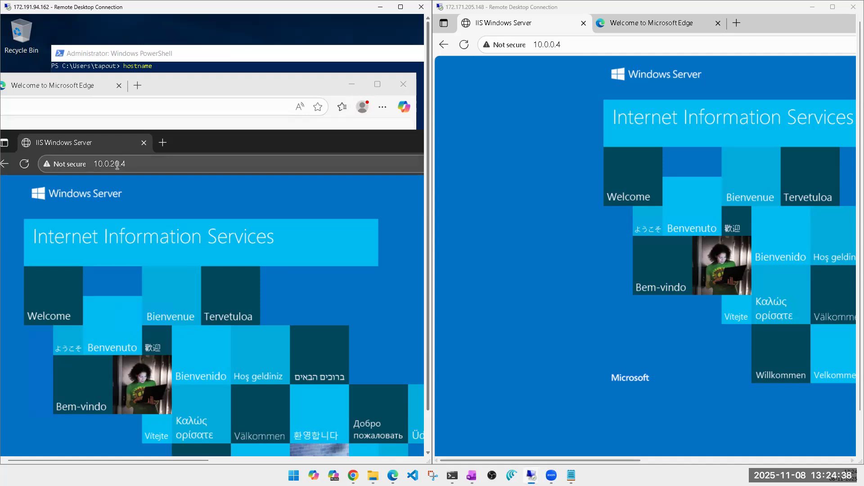